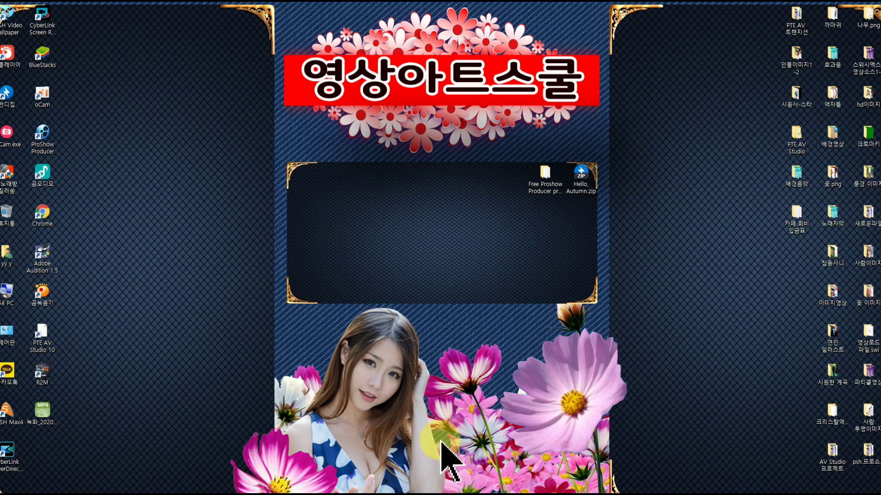
# Open the Free Proshow Producer project Magic Lines folder on the desktop, examine its files and close it
pyautogui.moveTo(580, 173); pyautogui.dragTo(412, 198)
pyautogui.moveTo(406, 186); pyautogui.dragTo(575, 223)
pyautogui.doubleClick(579, 219)
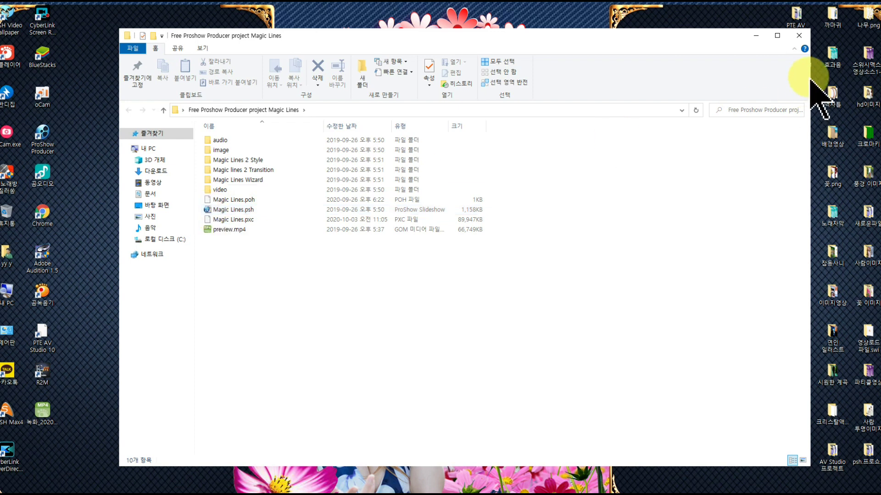
pyautogui.click(798, 36)
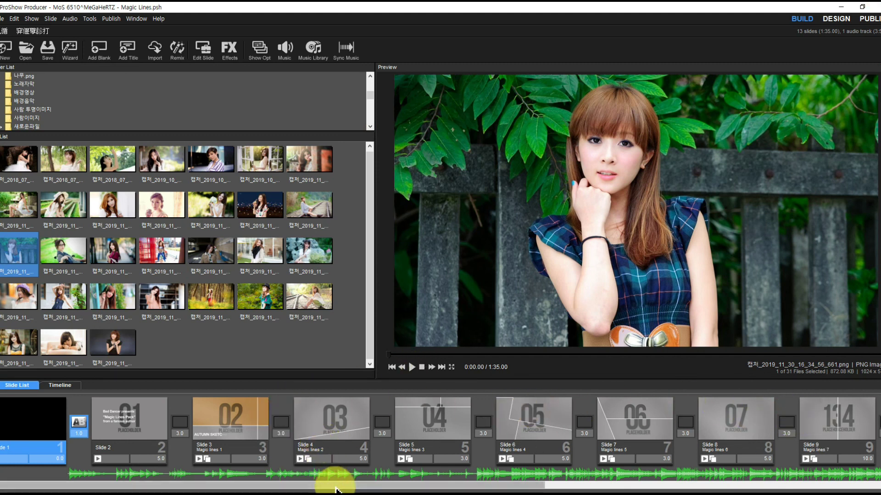
# Remove the Marigold.mp3 soundtrack from the Magic Lines show
pyautogui.moveTo(221, 487); pyautogui.dragTo(553, 480)
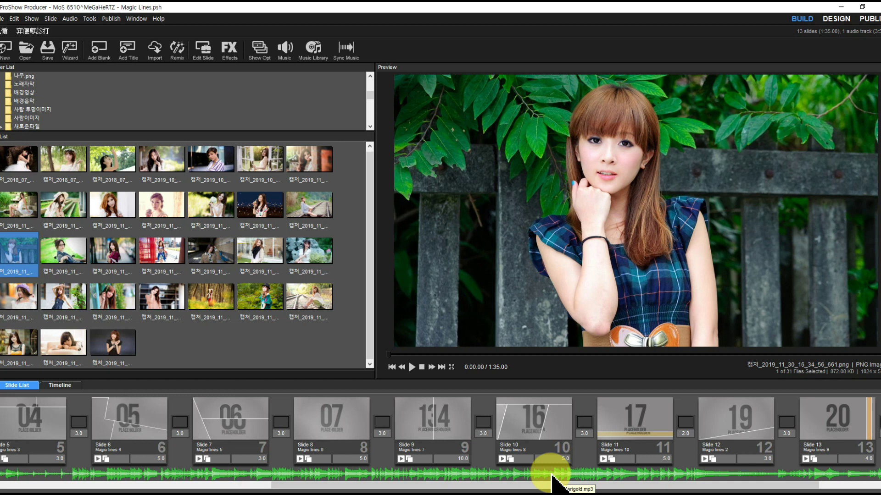
pyautogui.doubleClick(551, 475)
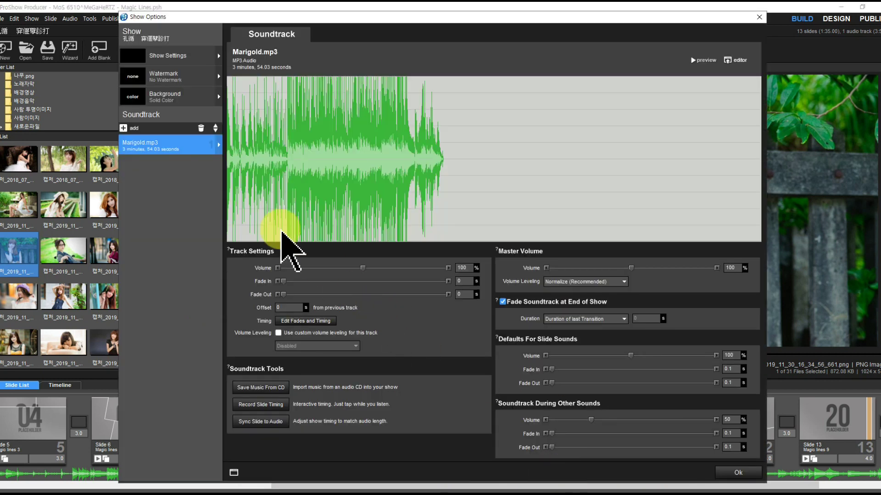
pyautogui.click(201, 129)
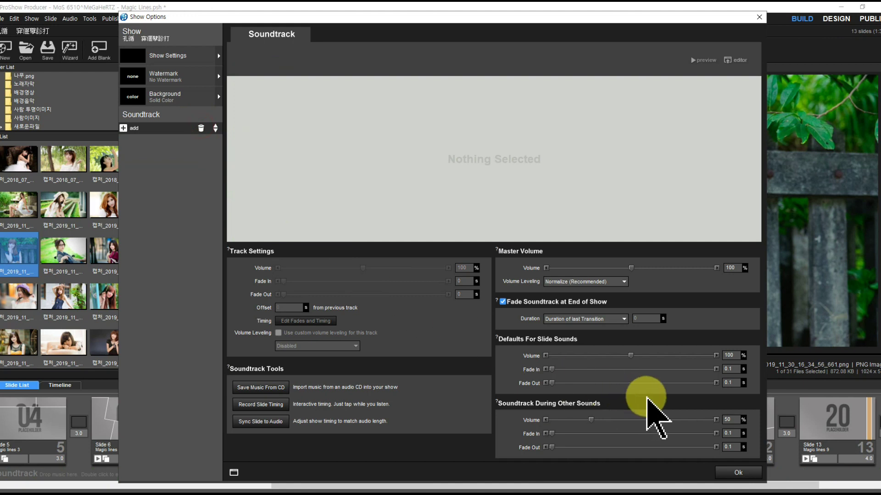
pyautogui.click(724, 473)
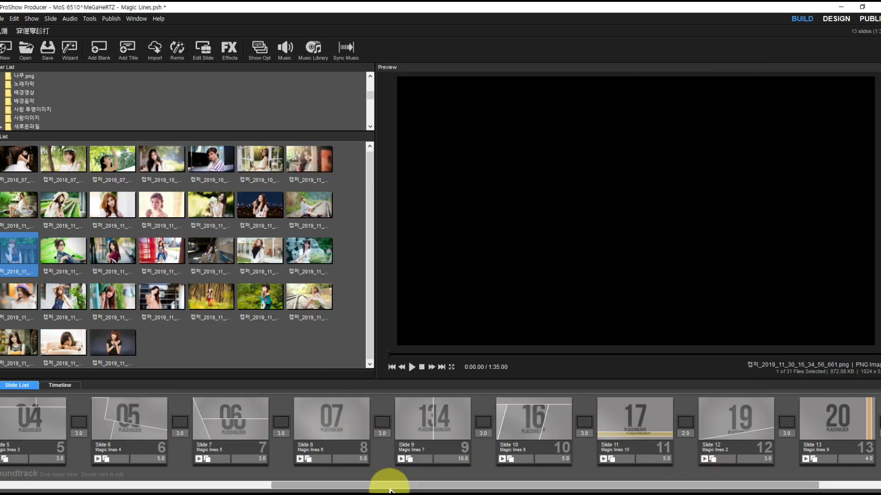
# Open the options of slide 2 and delete all of its captions
pyautogui.moveTo(389, 489); pyautogui.dragTo(73, 485)
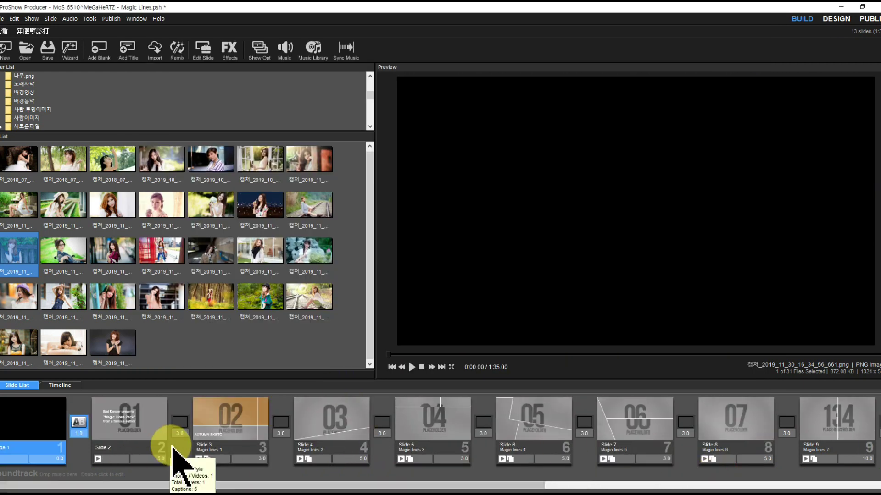
pyautogui.moveTo(275, 485); pyautogui.dragTo(502, 485)
pyautogui.moveTo(751, 484); pyautogui.dragTo(246, 482)
pyautogui.click(125, 431)
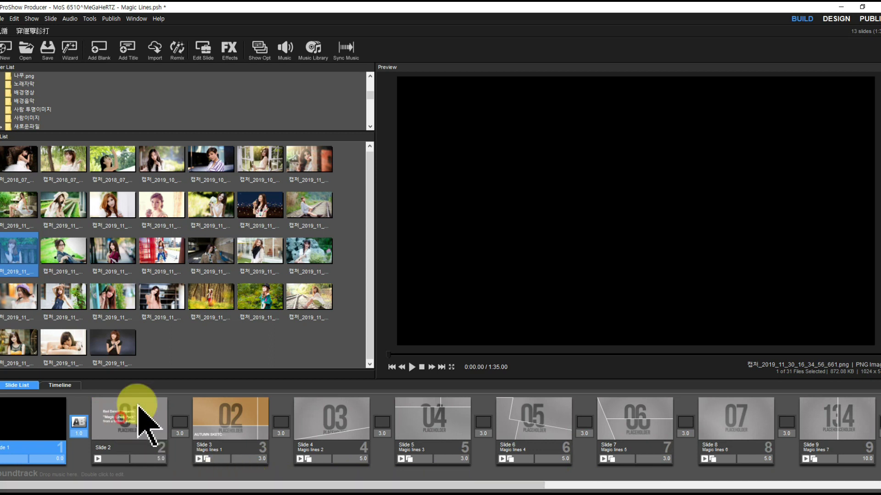
pyautogui.hotkey('ctrl', 'Return')
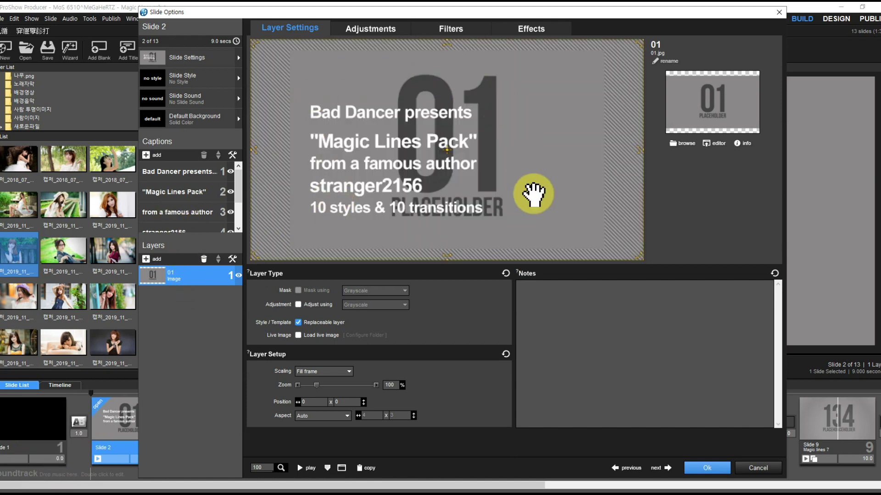
pyautogui.click(200, 174)
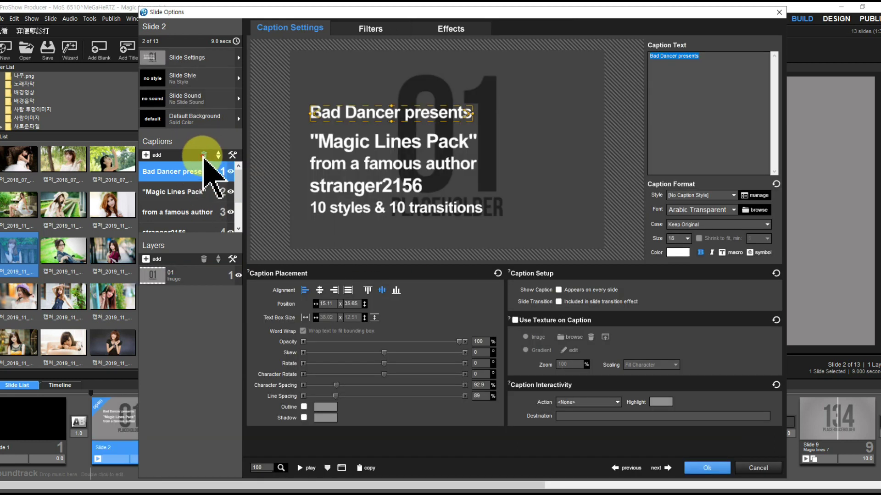
pyautogui.click(204, 155)
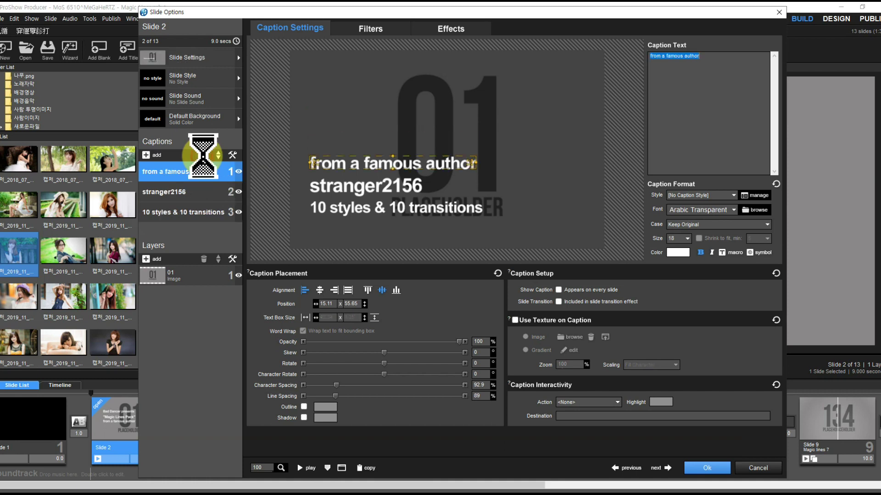
pyautogui.click(204, 155)
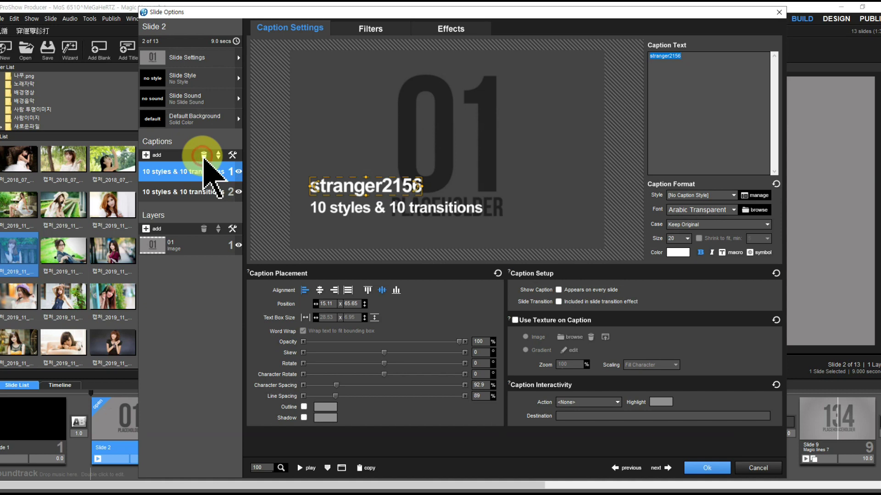
pyautogui.click(203, 155)
pyautogui.click(203, 155)
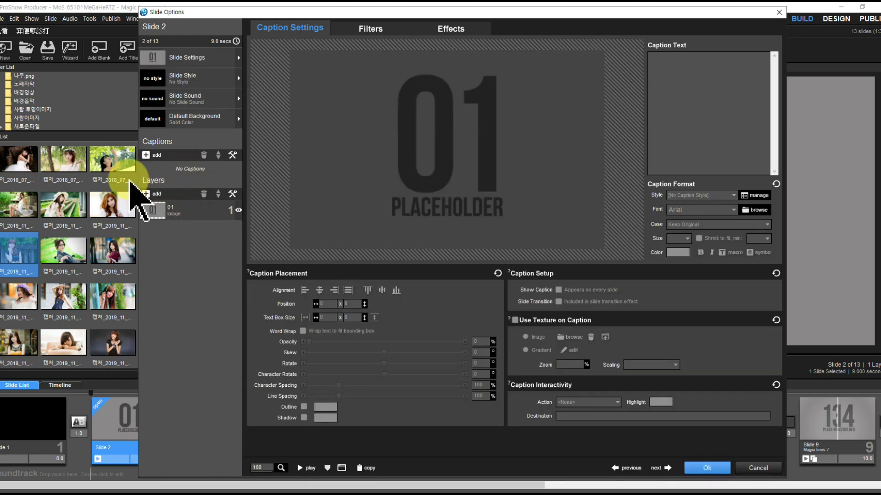
# Replace slide 2's 01 placeholder with the first photo and set its sharpen to 30, white point to 20 and black point to -10
pyautogui.moveTo(29, 164); pyautogui.dragTo(160, 213)
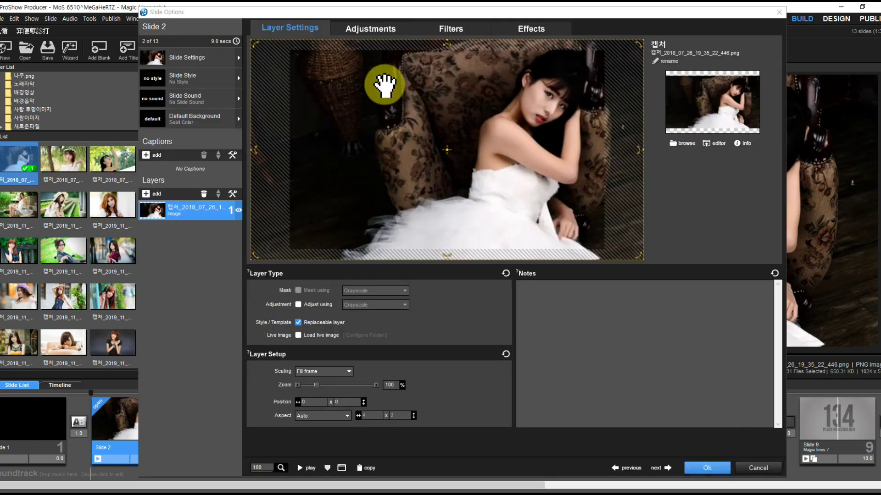
pyautogui.click(370, 29)
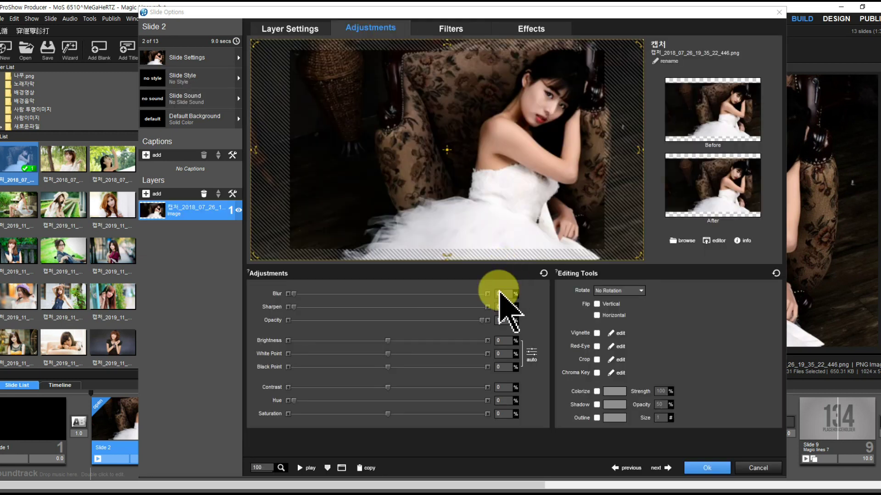
pyautogui.click(498, 307)
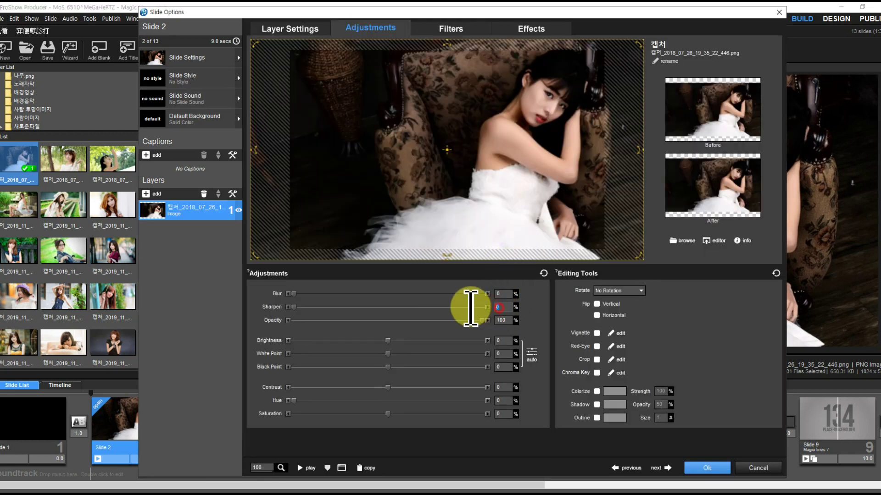
pyautogui.write('30')
pyautogui.press('Tab')
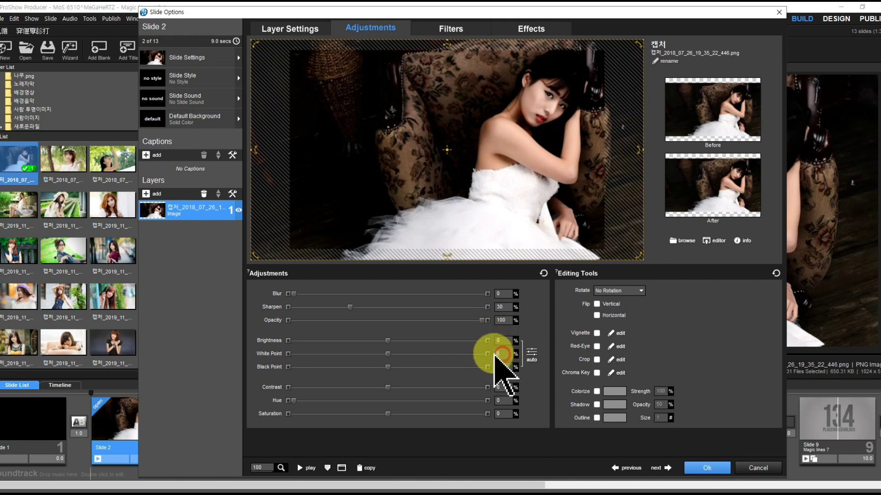
pyautogui.write('20')
pyautogui.press('Tab')
pyautogui.write('-10')
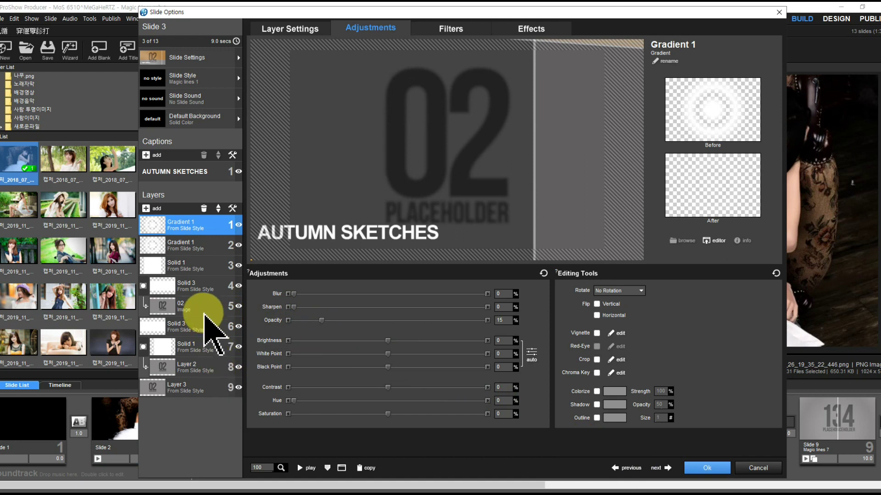
# On slide 3, delete the AUTUMN SKETCHES caption and replace the 02 placeholder image with the second photo
pyautogui.click(194, 170)
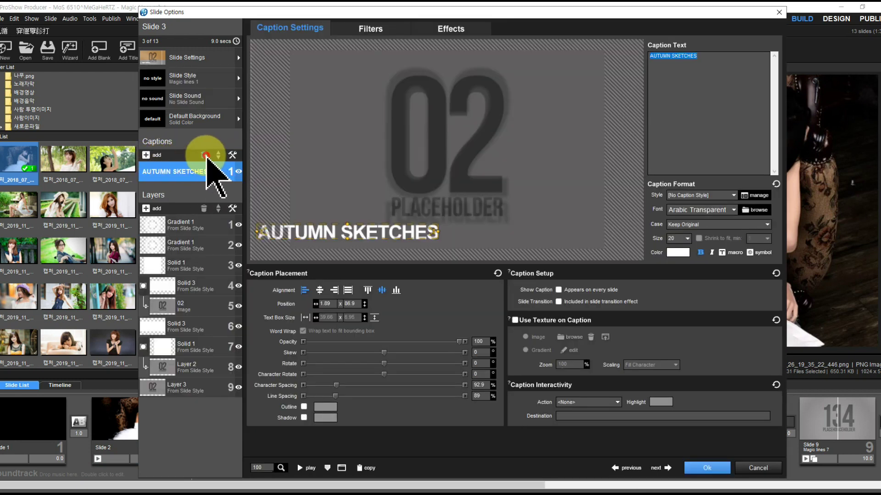
pyautogui.click(204, 155)
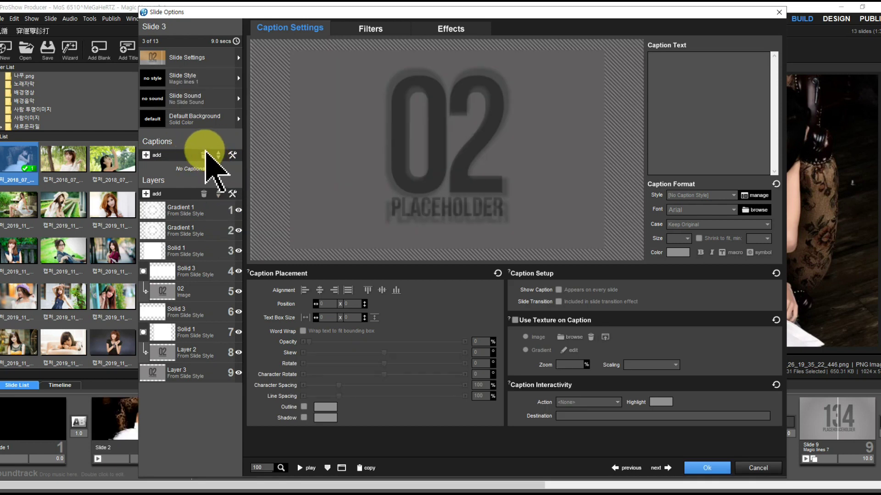
pyautogui.moveTo(73, 167); pyautogui.dragTo(168, 293)
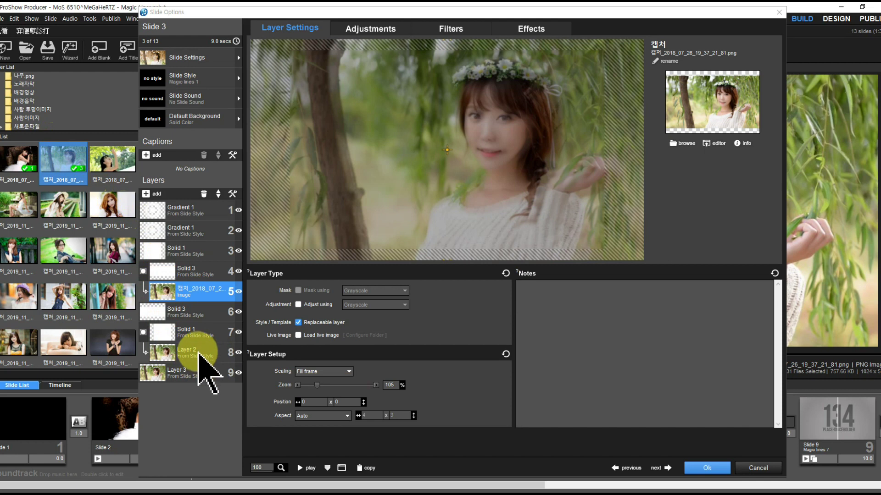
# Adjust the photo in layer 5 of slide 3 to sharpen 30, white point 20 and black point -10
pyautogui.click(361, 28)
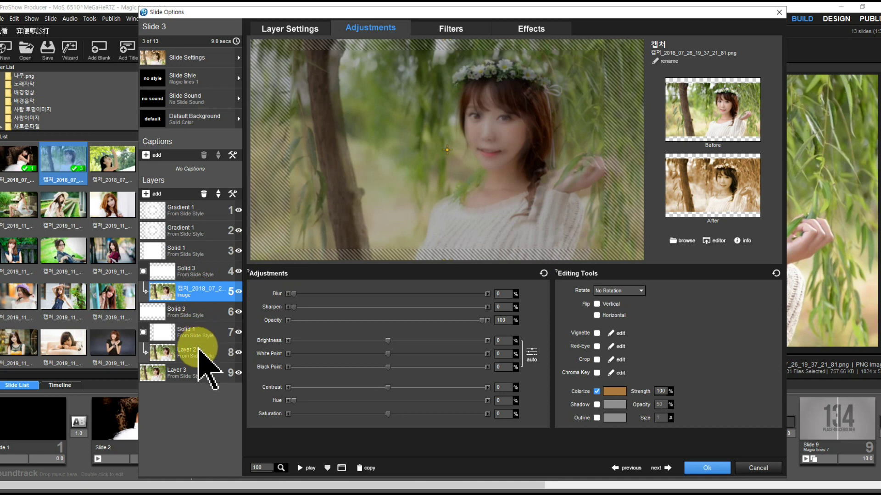
pyautogui.click(198, 350)
pyautogui.click(200, 371)
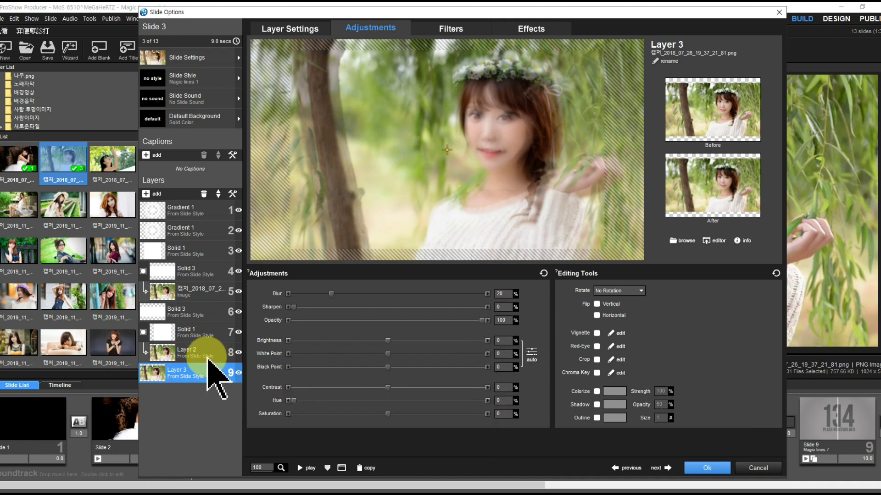
pyautogui.click(192, 353)
pyautogui.click(190, 292)
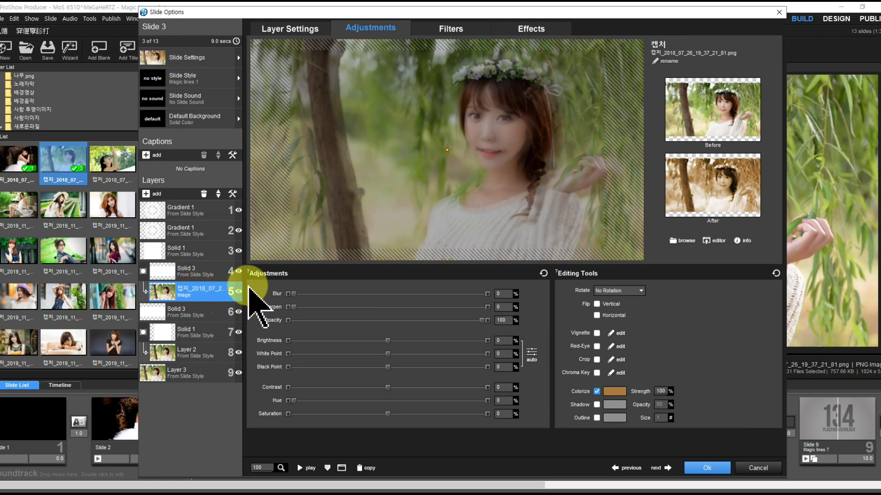
pyautogui.click(501, 307)
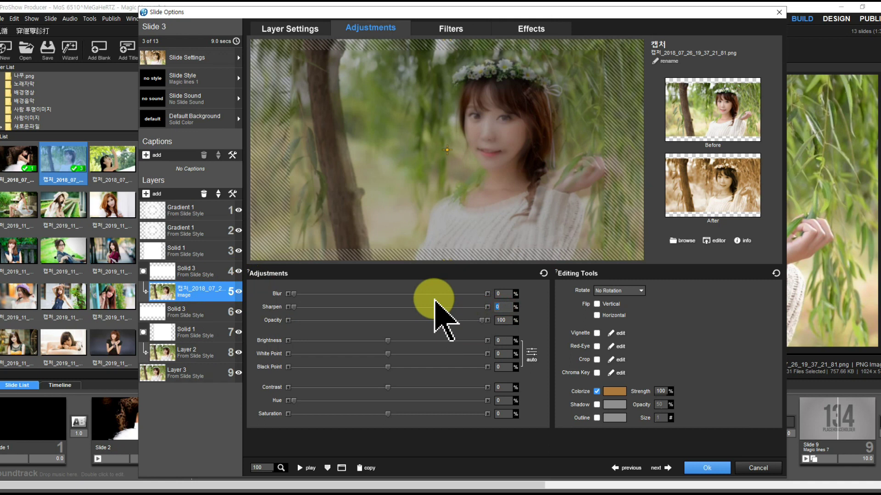
pyautogui.write('30')
pyautogui.press('Tab')
pyautogui.write('20')
pyautogui.press('Tab')
pyautogui.write('-10')
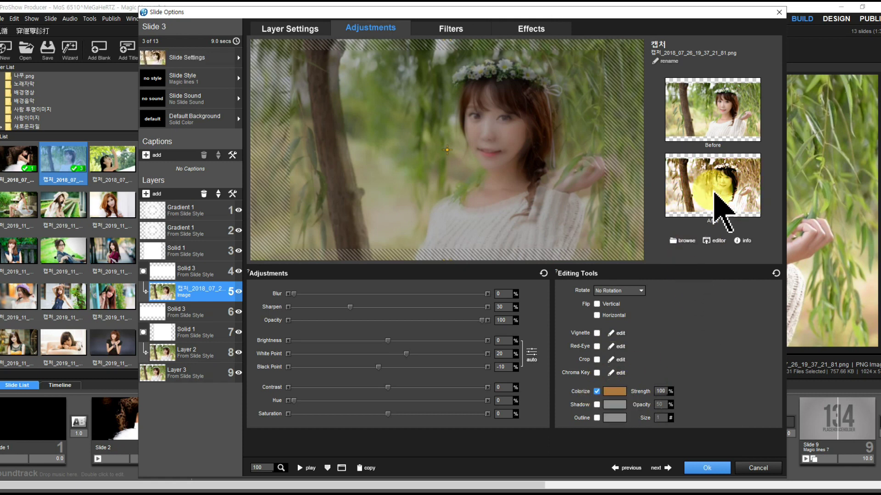
# Change the Colorize colour of slide 3's layer 5 photo to blue (RGB 60, 113, 170) and preview the slide
pyautogui.click(615, 392)
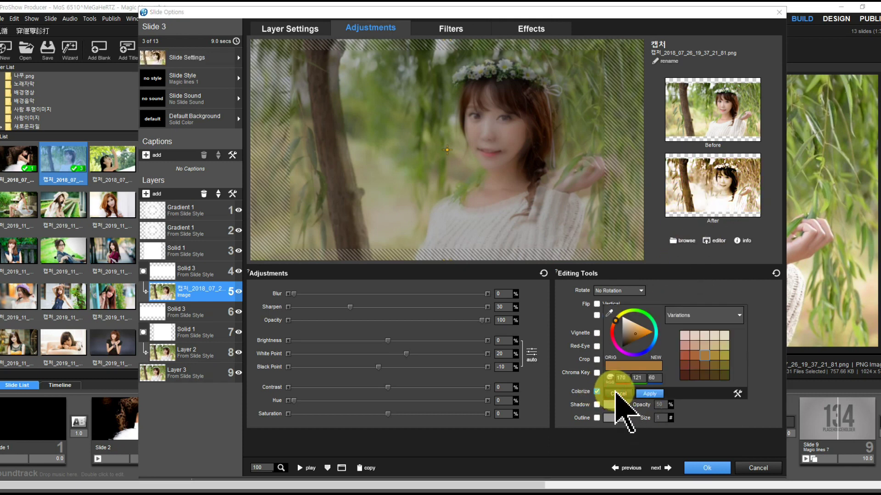
pyautogui.click(629, 314)
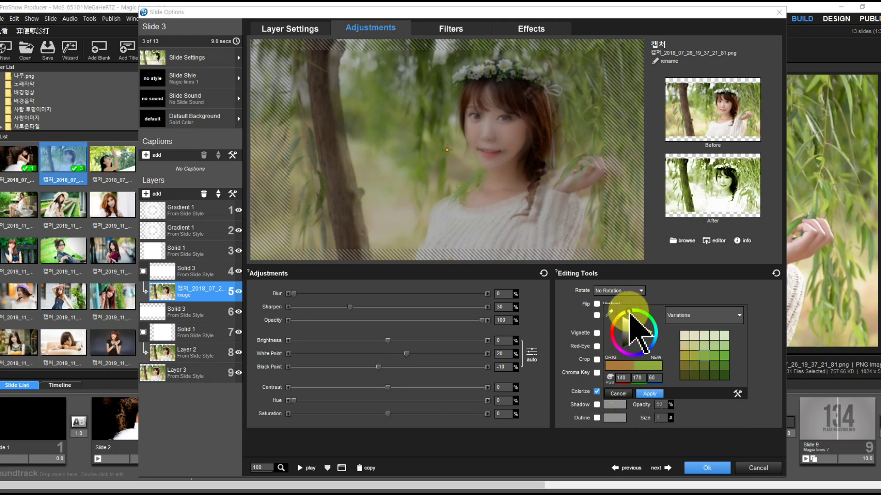
pyautogui.click(647, 313)
pyautogui.moveTo(659, 331)
pyautogui.mouseDown()
pyautogui.moveTo(653, 349)
pyautogui.moveTo(639, 349)
pyautogui.moveTo(624, 330)
pyautogui.moveTo(633, 350)
pyautogui.moveTo(658, 344)
pyautogui.moveTo(666, 362)
pyautogui.mouseUp()
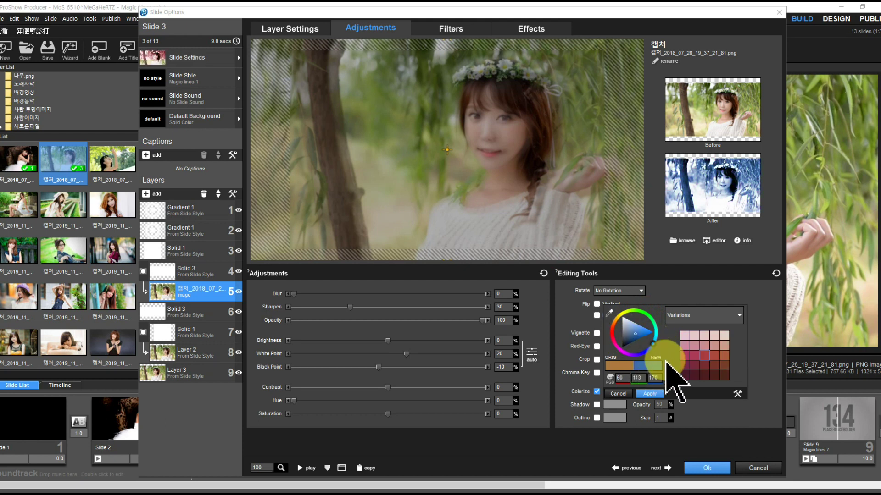
pyautogui.click(699, 472)
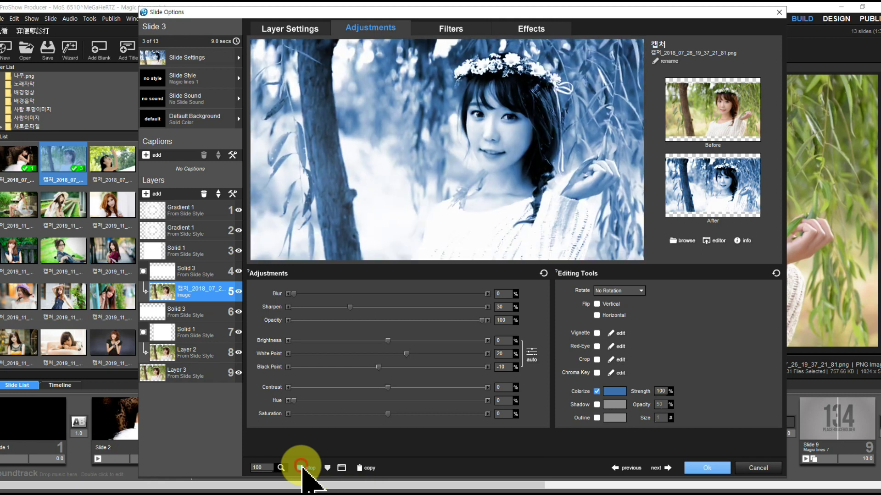
pyautogui.click(304, 468)
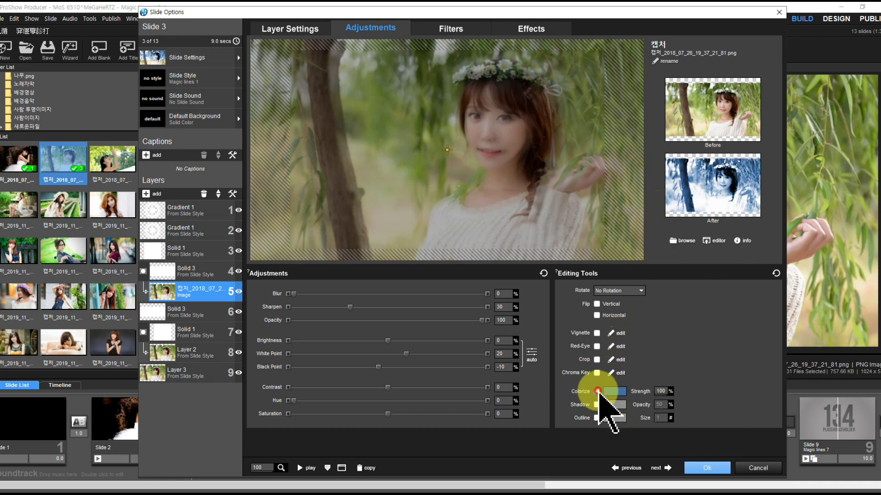
# Turn off Colorize on the layer 5 photo and play a preview of slide 3
pyautogui.click(597, 392)
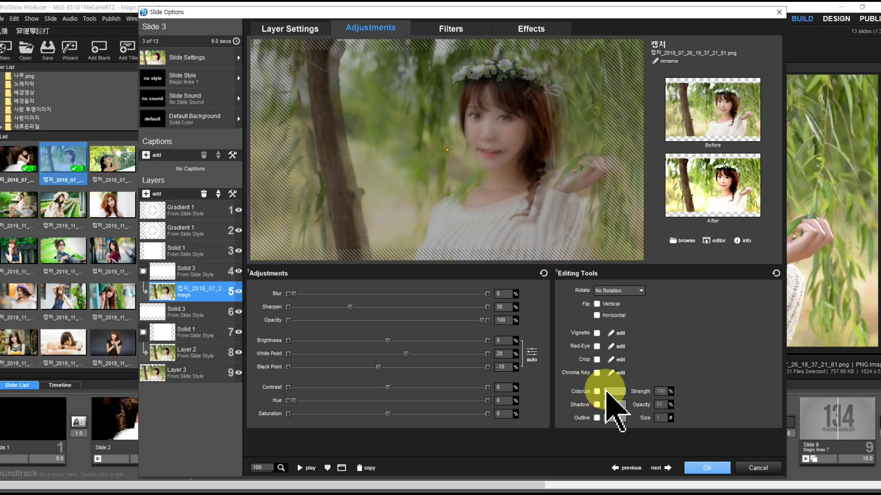
pyautogui.click(307, 465)
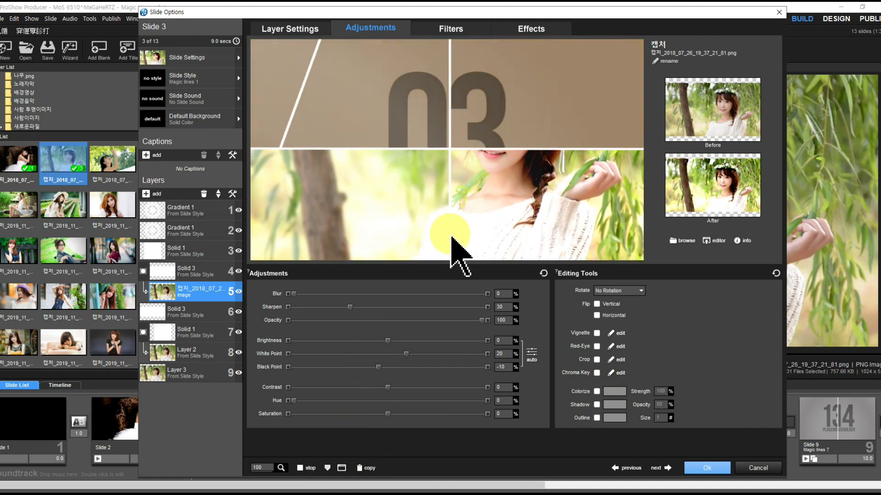
# On slide 4, replace the layer 3 placeholder with 캡처_2018_07_26_19_39_10_362.png and set its sharpen to 30, white point to 20 and black point to -10
pyautogui.click(668, 468)
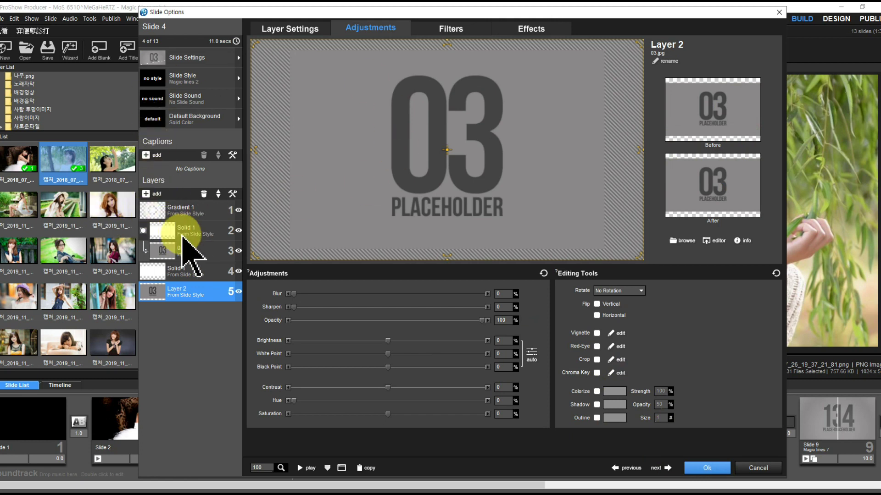
pyautogui.moveTo(112, 158); pyautogui.dragTo(165, 239)
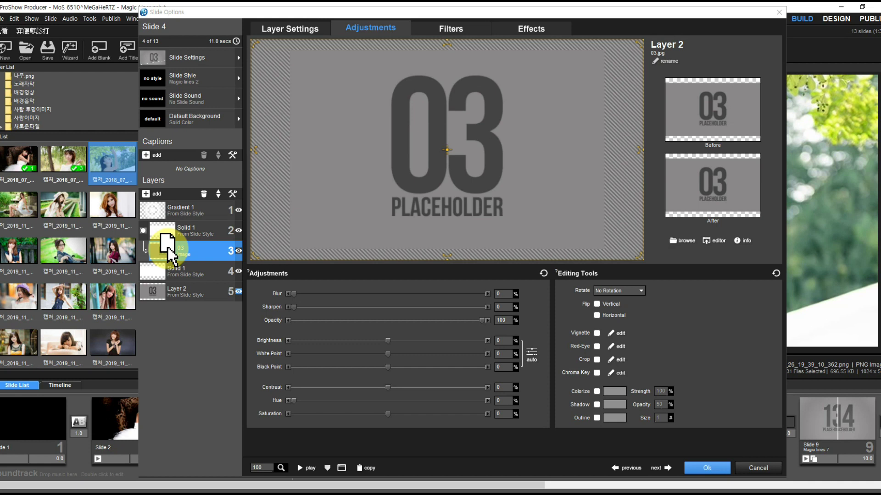
pyautogui.moveTo(165, 248); pyautogui.dragTo(177, 255)
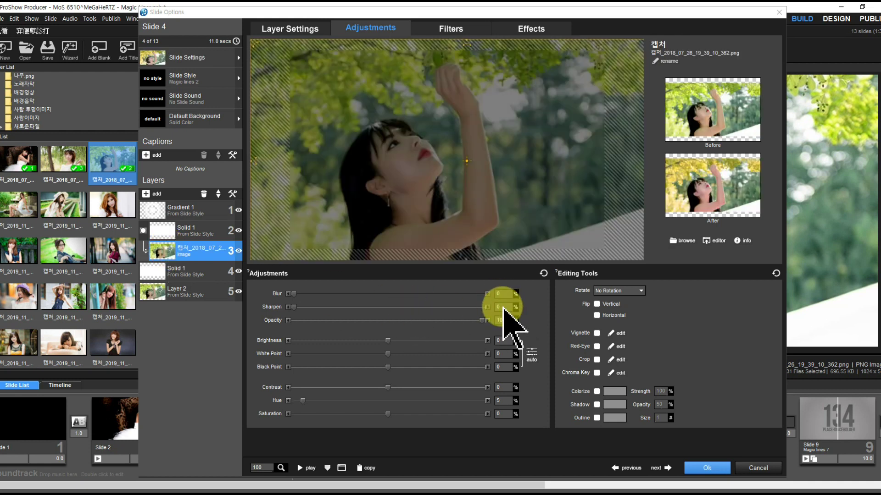
pyautogui.write('0')
pyautogui.press('Tab')
pyautogui.write('20')
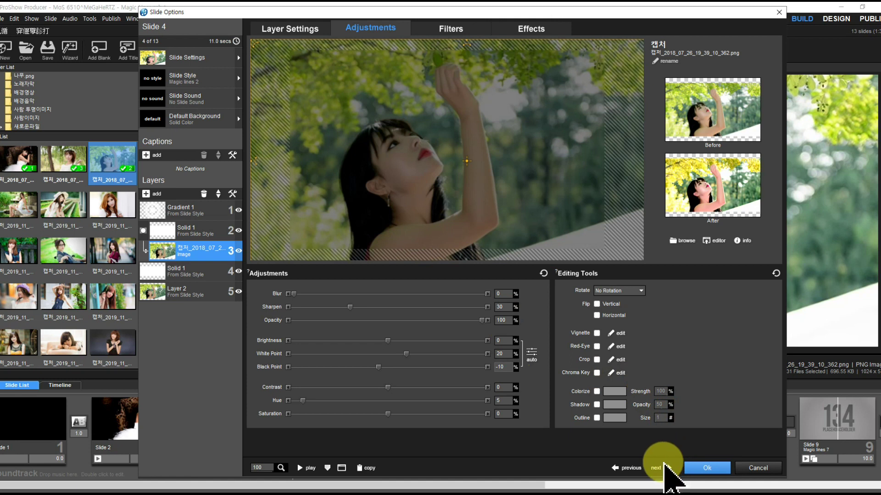
# On slide 5, replace the layer 4 placeholder with 캡처_2019_11_30_16_32_22_68.png and set its sharpen to 30, white point to 20 and black point to -10
pyautogui.click(667, 470)
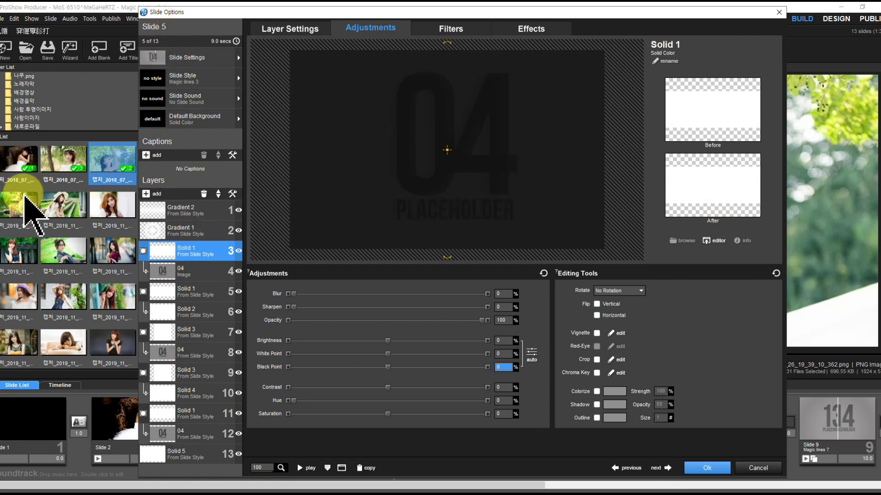
pyautogui.moveTo(24, 202); pyautogui.dragTo(166, 276)
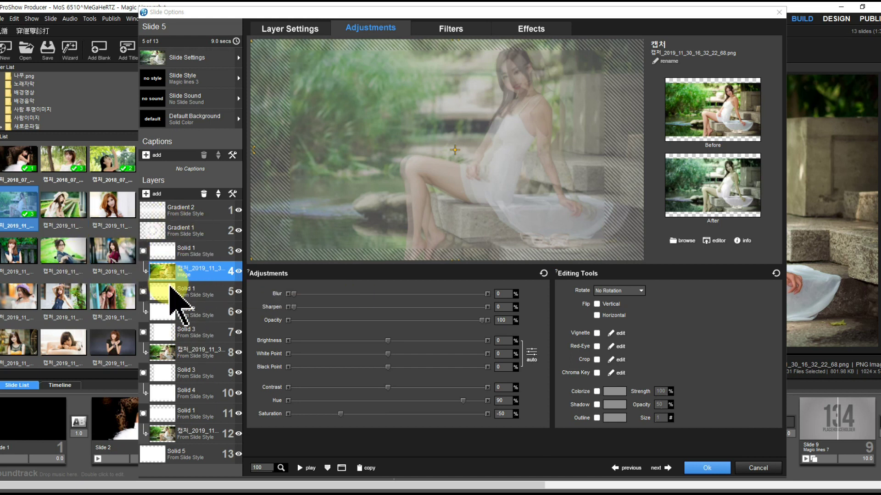
pyautogui.click(496, 308)
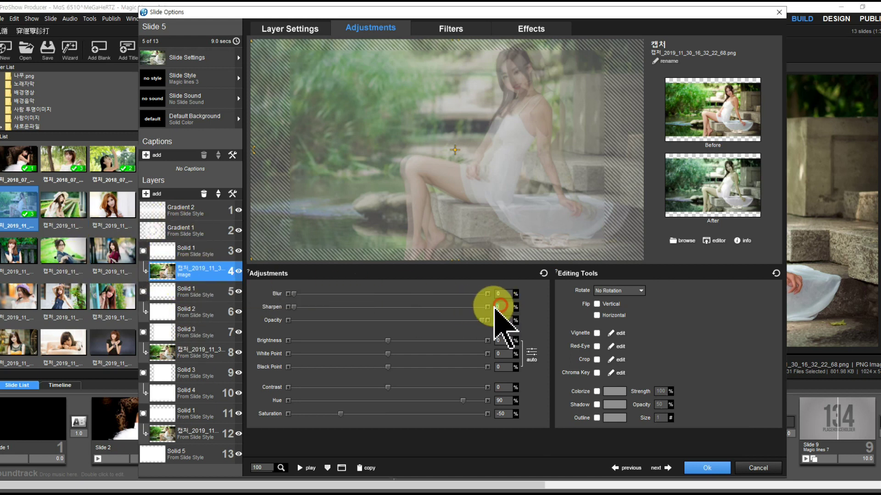
pyautogui.write('30')
pyautogui.press('Tab')
pyautogui.press('Tab')
pyautogui.write('-10')
pyautogui.press('Tab')
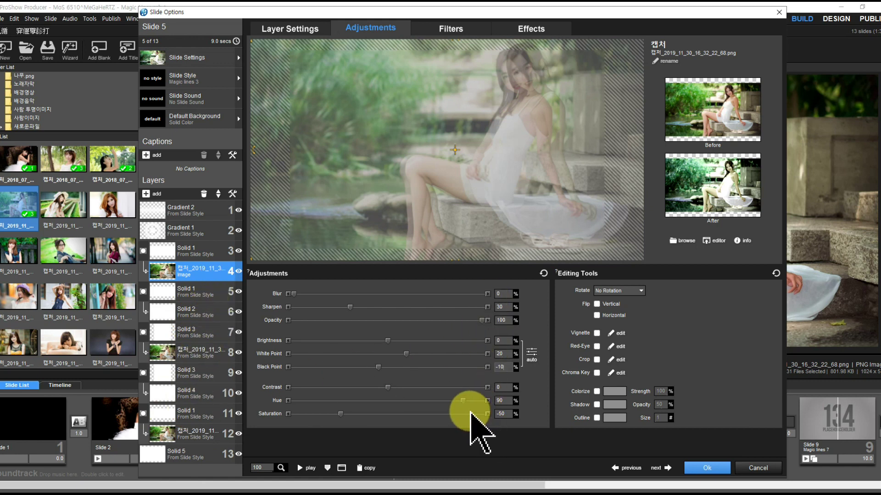
# On slide 6, replace the 05 placeholder image in layer 4 with the photo 캡처_2019_11_30_16_32_53_309.png
pyautogui.click(666, 468)
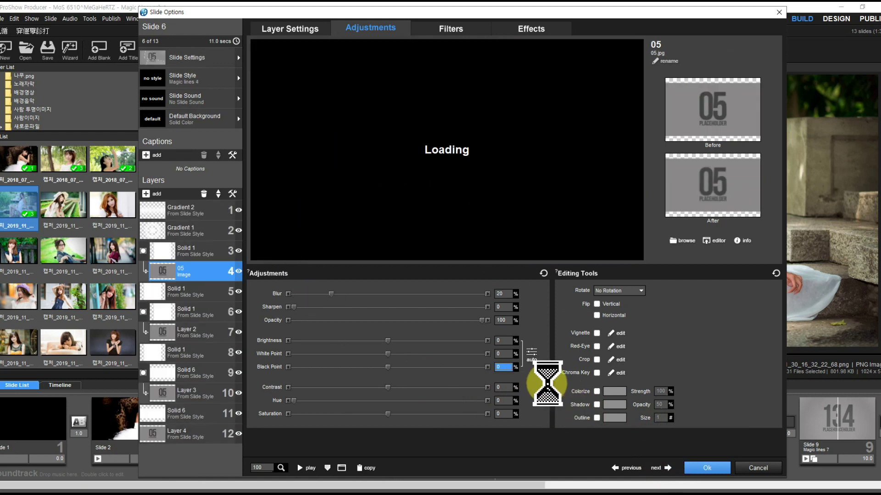
pyautogui.click(60, 213)
pyautogui.moveTo(121, 247); pyautogui.dragTo(165, 271)
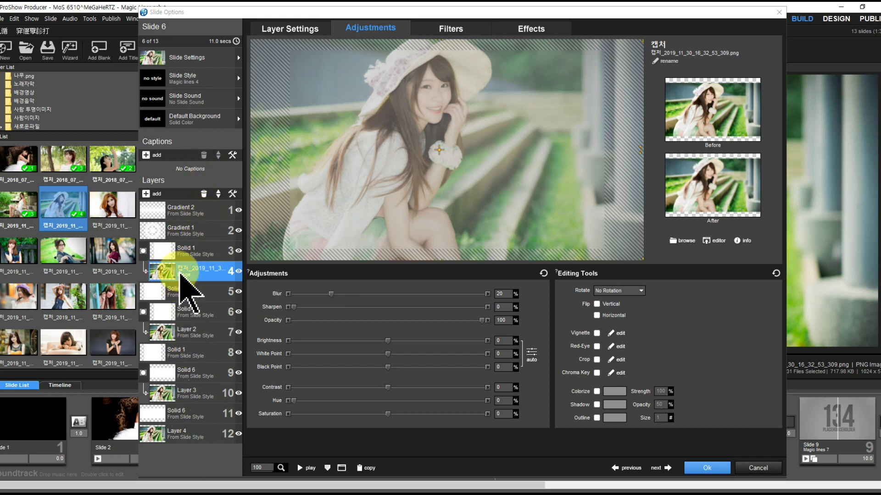
pyautogui.click(181, 290)
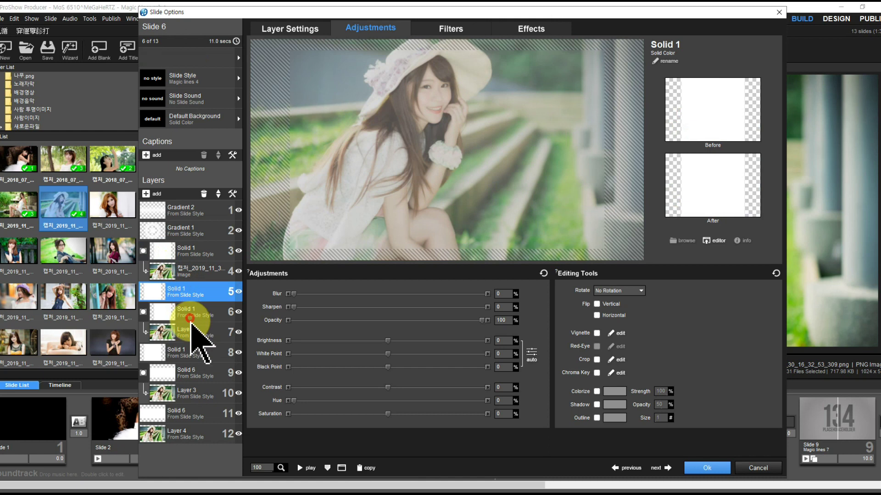
pyautogui.click(191, 329)
# Adjust slide 6's layer 4 photo to sharpen 30, white point 20, black point -10 and blur 0
pyautogui.click(186, 273)
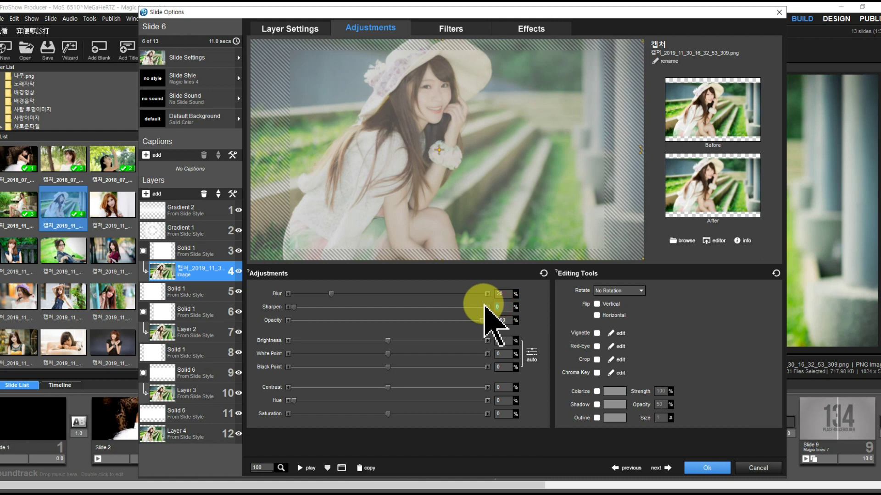
pyautogui.press('Tab')
pyautogui.write('20')
pyautogui.press('Tab')
pyautogui.write('-10')
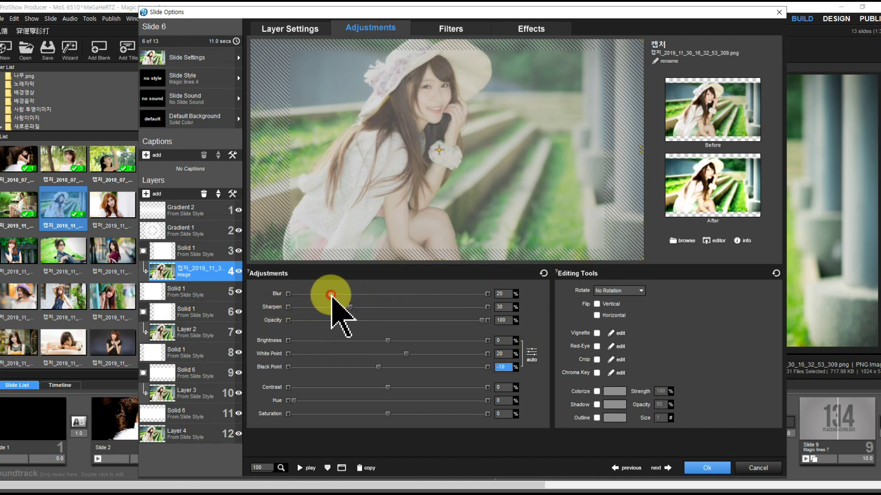
pyautogui.moveTo(330, 294); pyautogui.dragTo(191, 314)
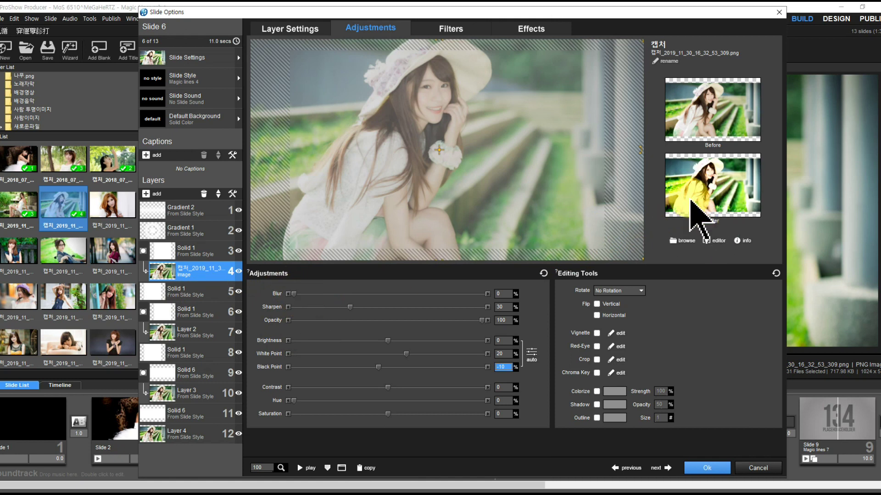
# On slide 7, replace the 06 placeholder image in layer 3 with the photo 캡처_2019_10_31_20_34_58_819.png
pyautogui.click(671, 468)
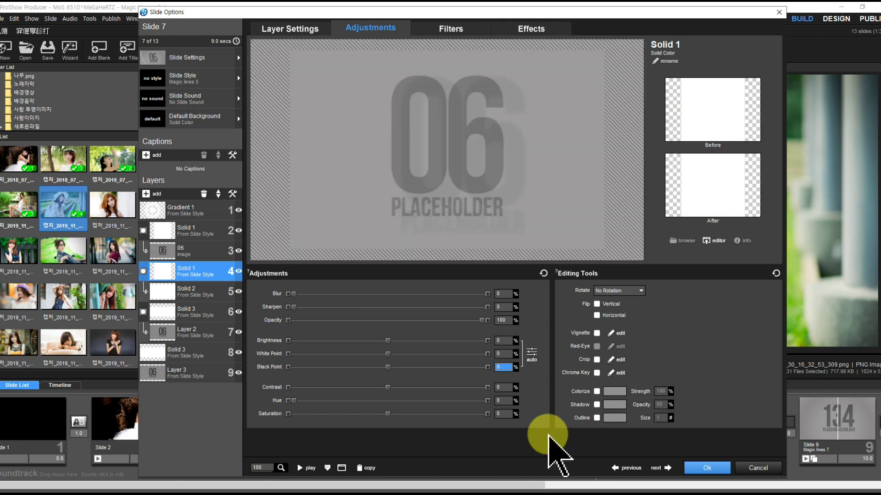
pyautogui.moveTo(202, 13); pyautogui.dragTo(270, 9)
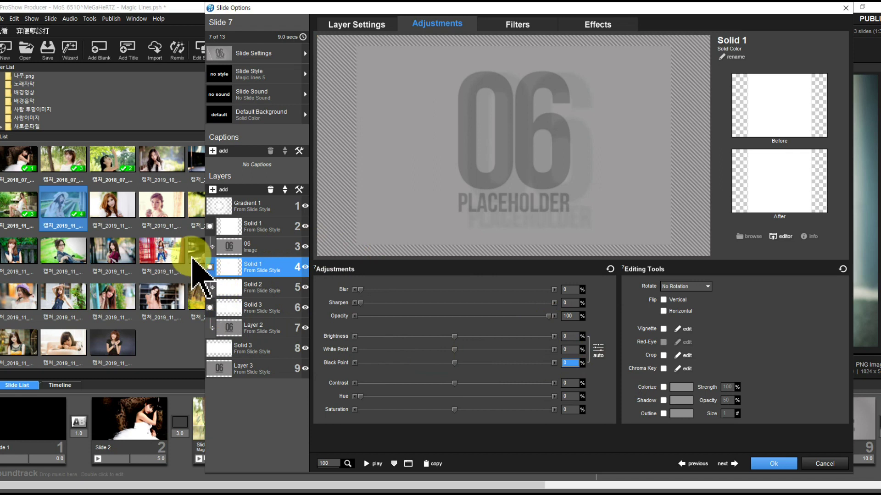
pyautogui.moveTo(154, 167); pyautogui.dragTo(236, 252)
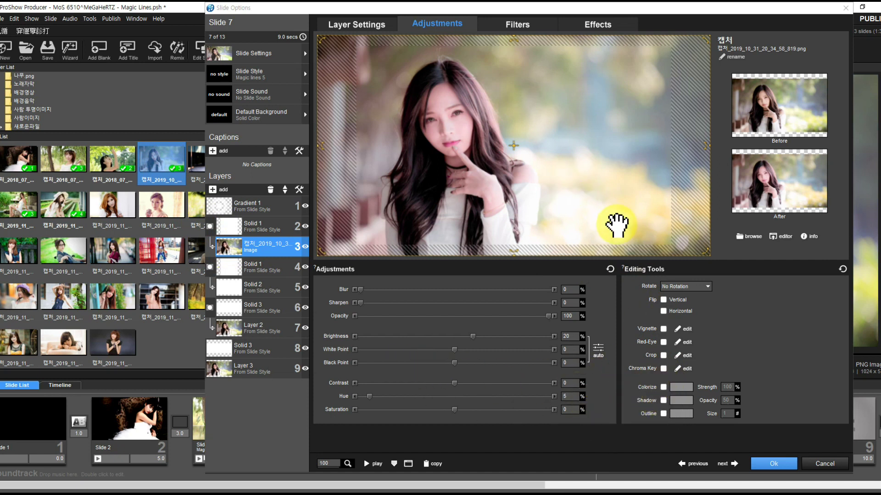
# Try olive, purple and green Colorize tints on slide 7's layer 3 photo, and turn Colorize off again
pyautogui.click(663, 387)
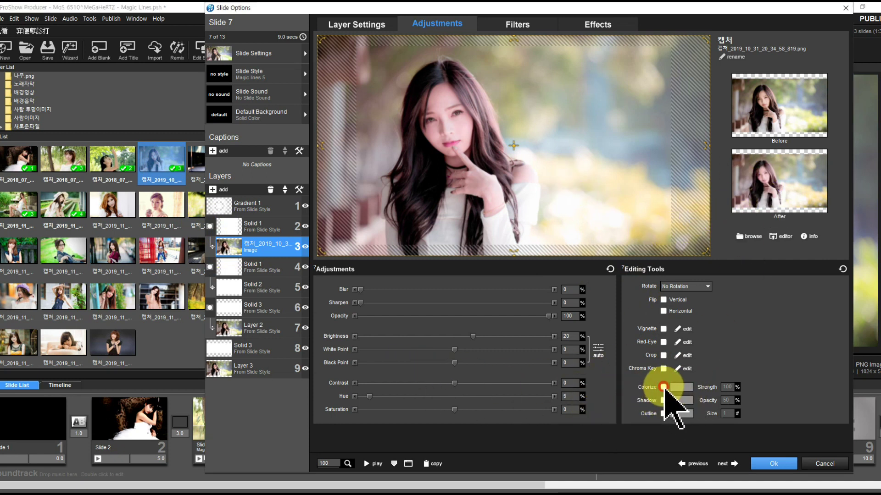
pyautogui.click(684, 387)
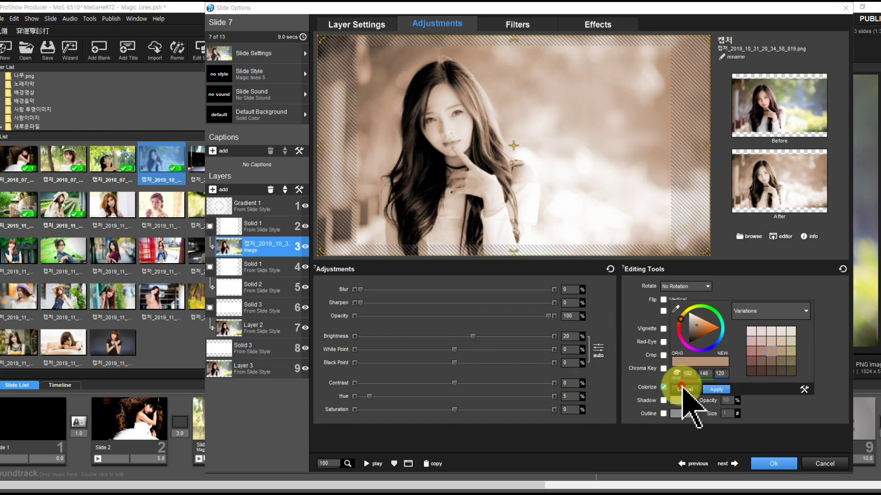
pyautogui.moveTo(682, 322); pyautogui.dragTo(695, 308)
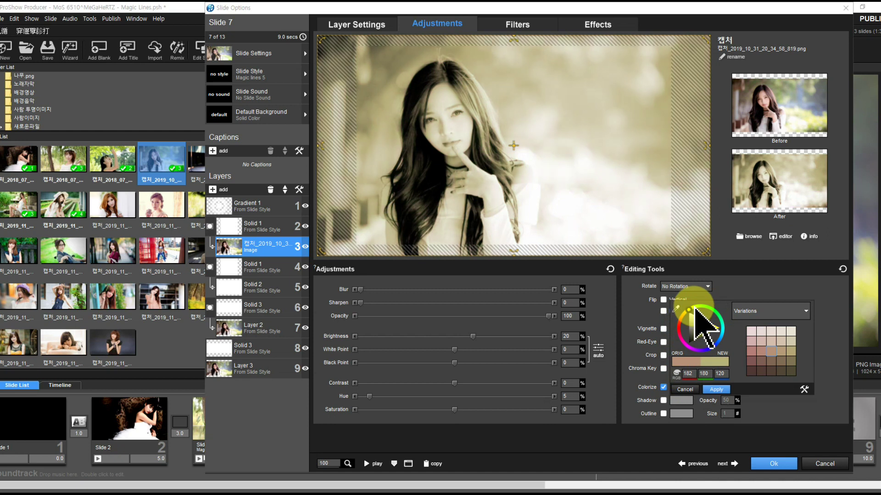
pyautogui.moveTo(724, 336); pyautogui.dragTo(718, 348)
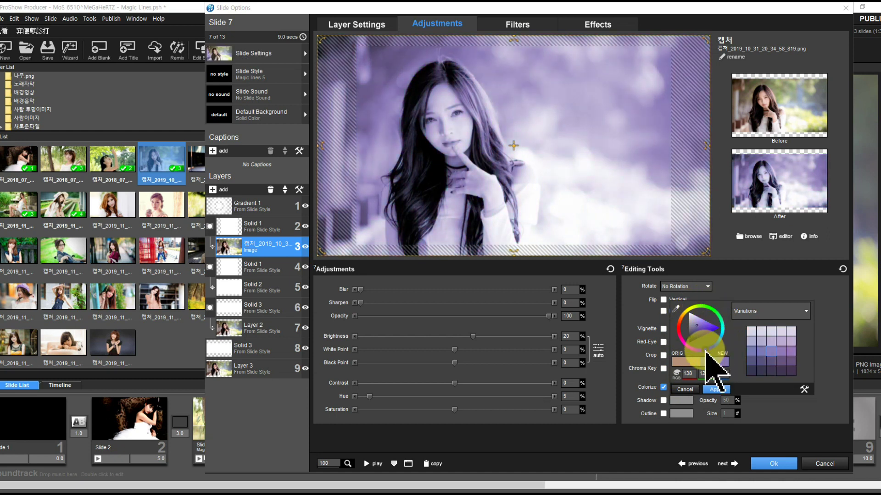
pyautogui.moveTo(706, 354); pyautogui.dragTo(717, 315)
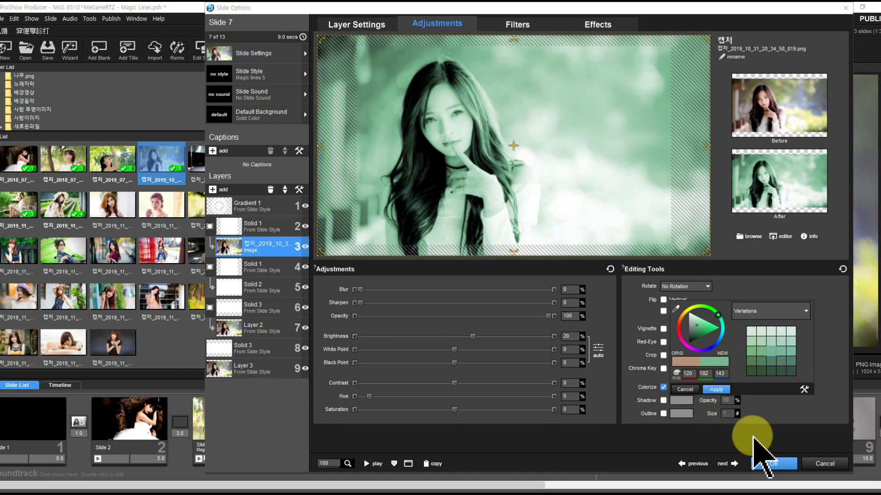
pyautogui.click(663, 388)
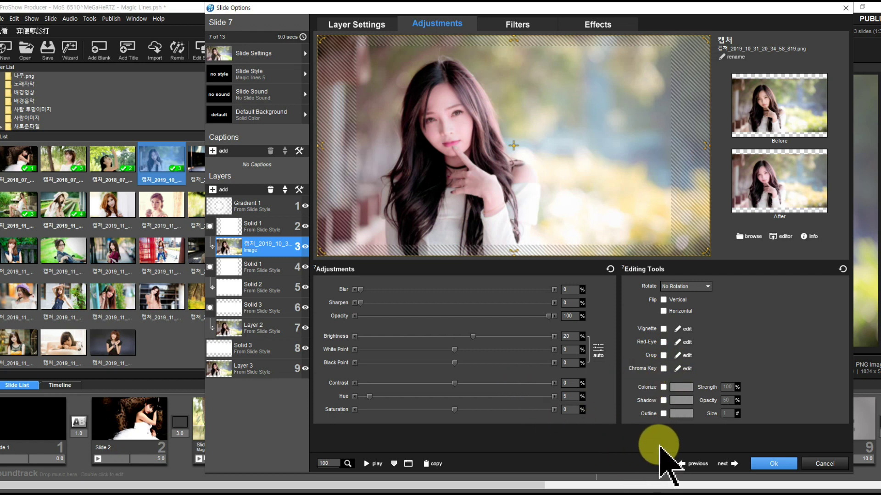
# On slide 8, replace the 07 placeholder image in layer 5 with the photo 캡처_2019_11_30_16_33_24_492.png
pyautogui.click(733, 463)
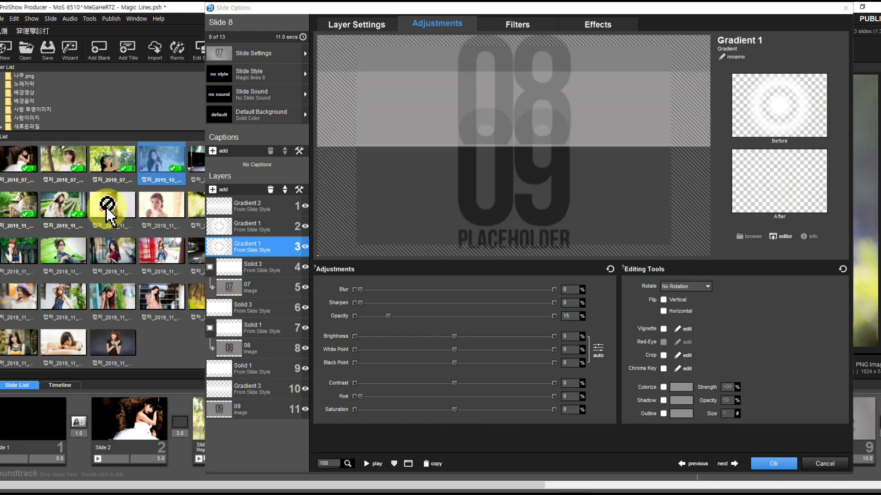
pyautogui.click(232, 282)
pyautogui.moveTo(234, 283); pyautogui.dragTo(235, 284)
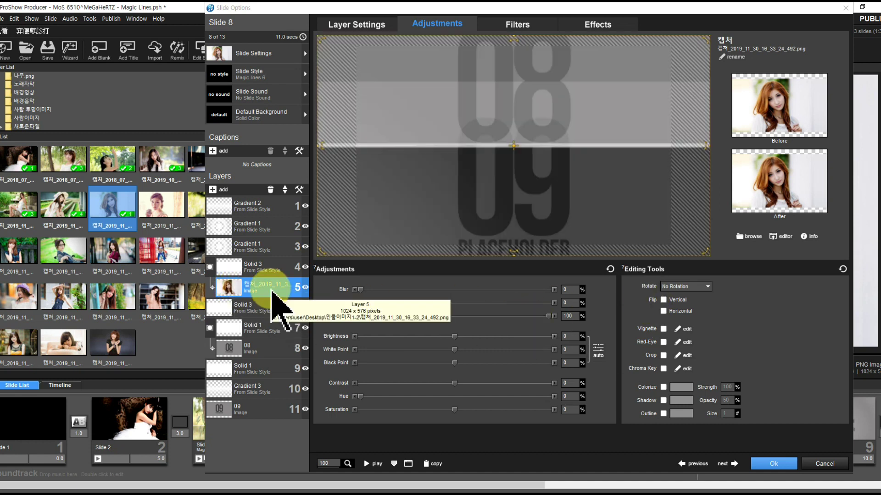
# Replace slide 8's 08 placeholder with the short-haired portrait and its 09 placeholder with 캡처_2019_11_30_16_54_56_633.png, and accept the slide changes
pyautogui.moveTo(225, 7); pyautogui.dragTo(336, 15)
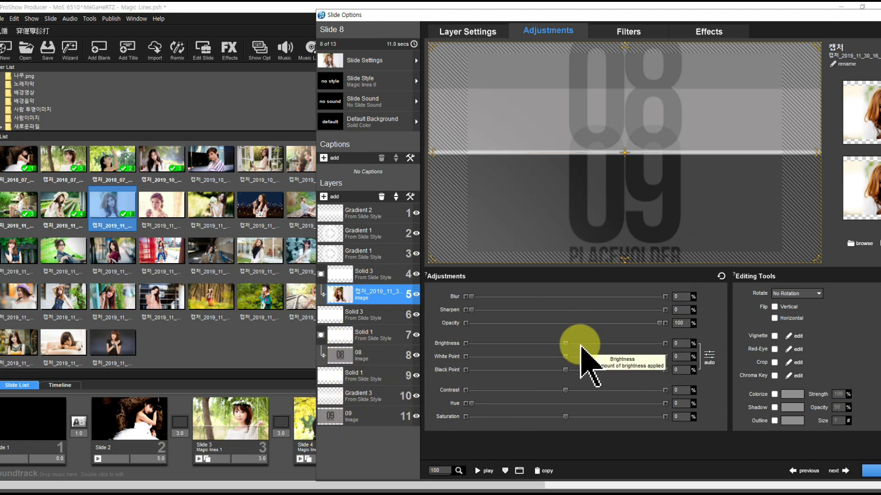
pyautogui.moveTo(212, 165); pyautogui.dragTo(344, 357)
pyautogui.moveTo(261, 301); pyautogui.dragTo(336, 417)
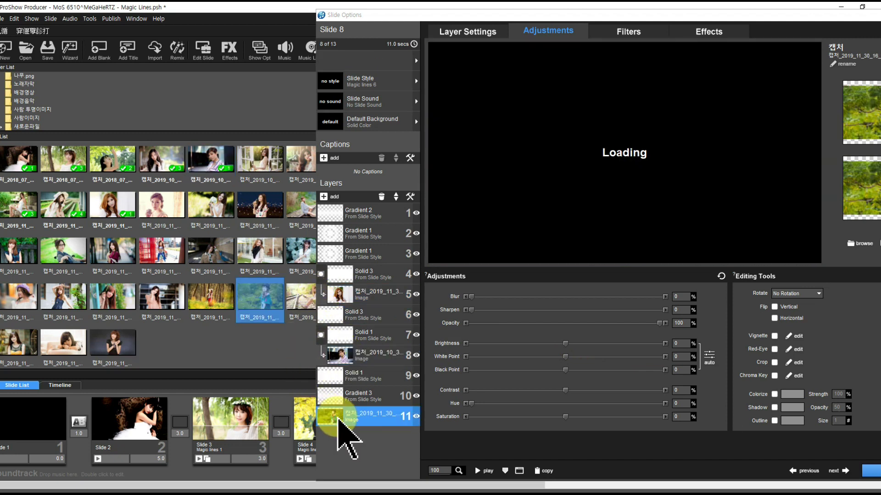
pyautogui.moveTo(403, 19); pyautogui.dragTo(228, 20)
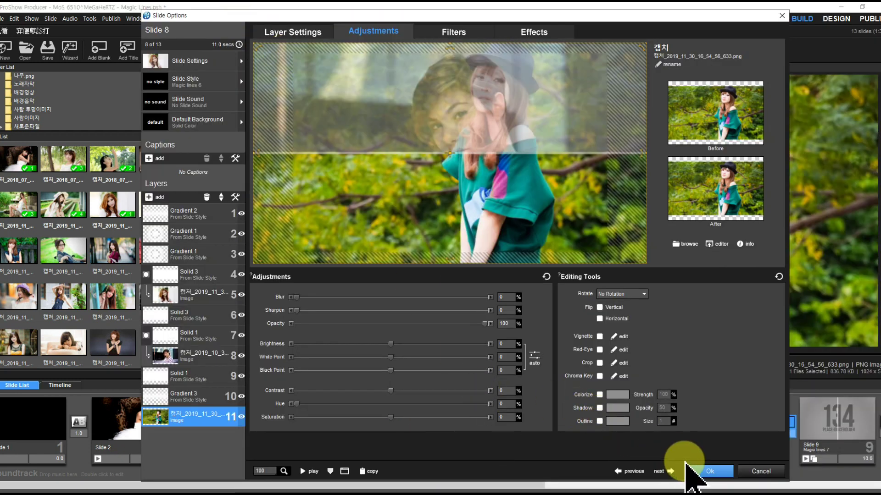
pyautogui.click(702, 472)
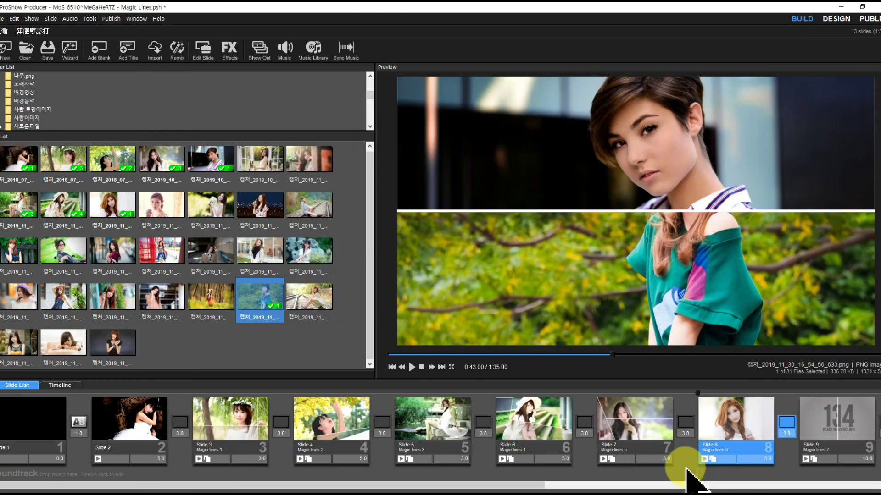
# Reopen the options of slide 3 and review the photos and adjustment settings slide by slide through slide 8
pyautogui.doubleClick(216, 429)
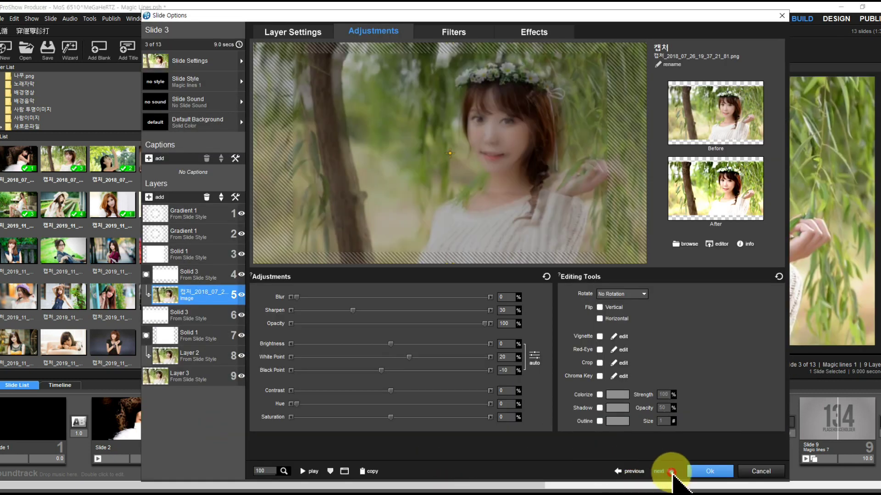
pyautogui.click(671, 472)
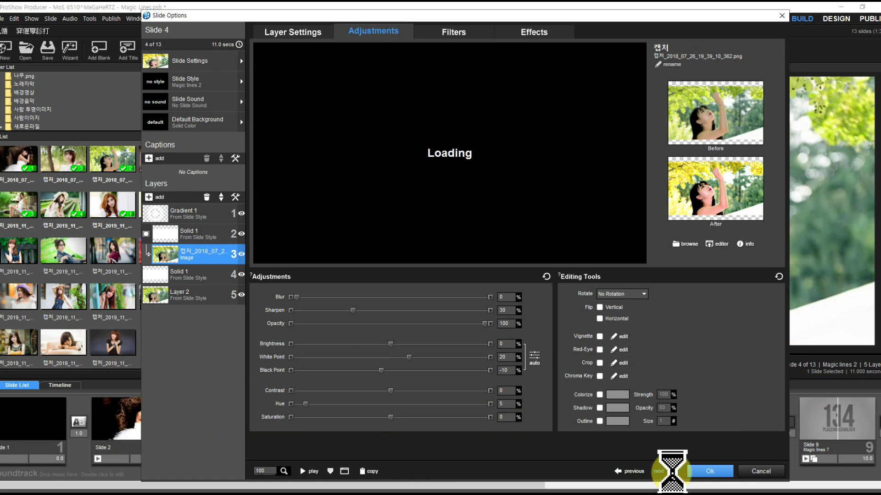
pyautogui.click(670, 471)
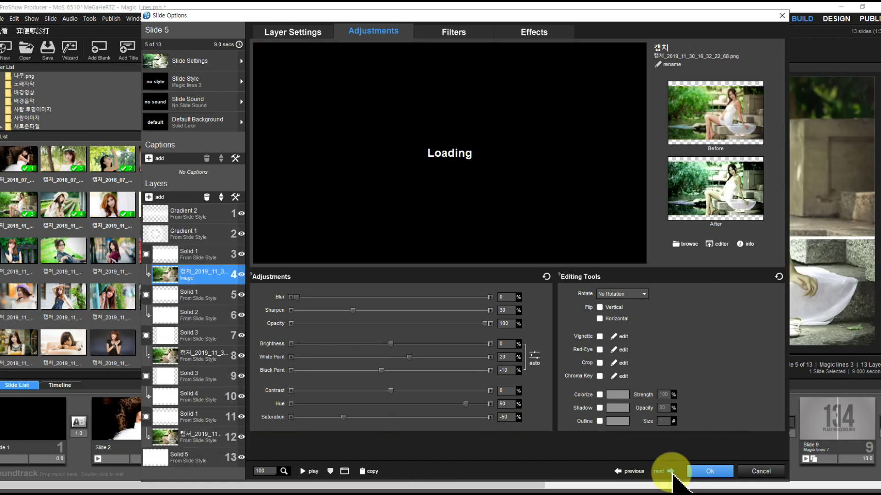
pyautogui.click(671, 472)
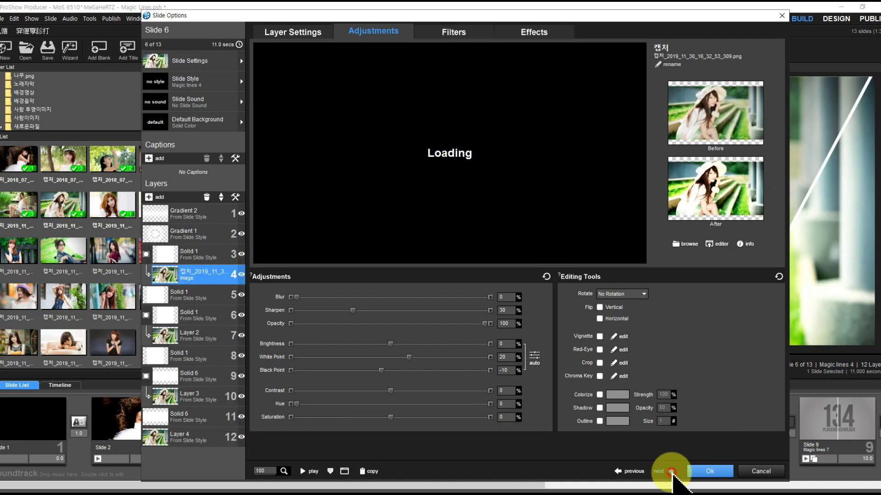
pyautogui.click(670, 471)
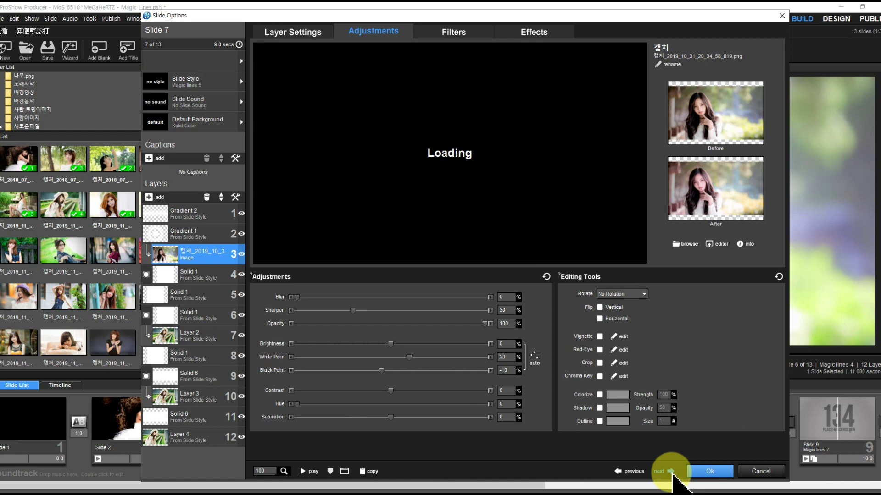
pyautogui.click(670, 471)
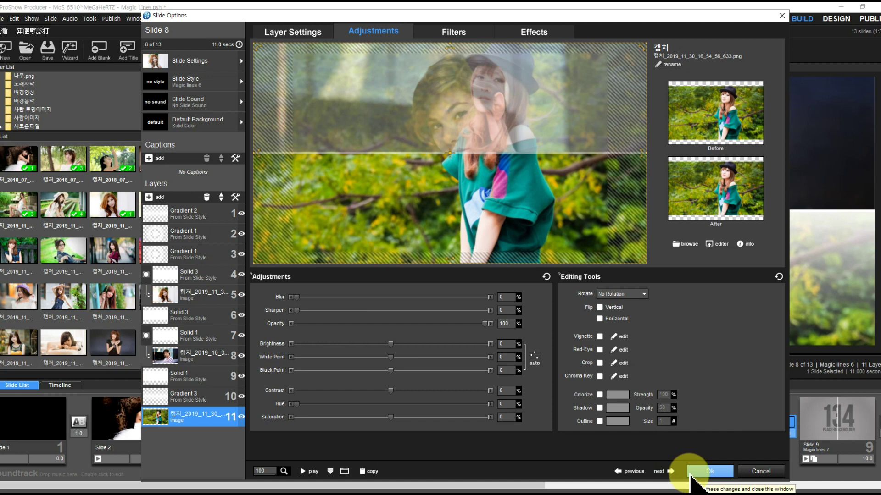
# Review slide 8's photo layers 5, 8 and 11, and examine the keyframe timing of layer 5 in the effects timeline
pyautogui.click(209, 296)
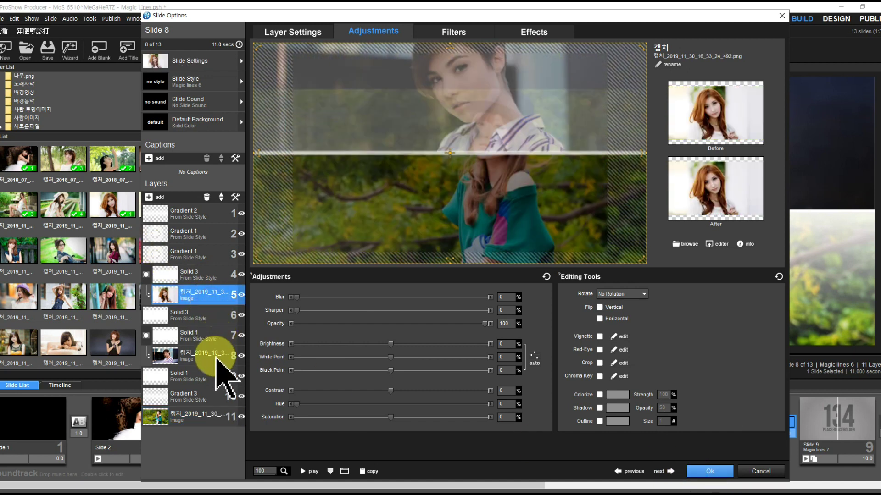
pyautogui.click(216, 357)
pyautogui.click(211, 419)
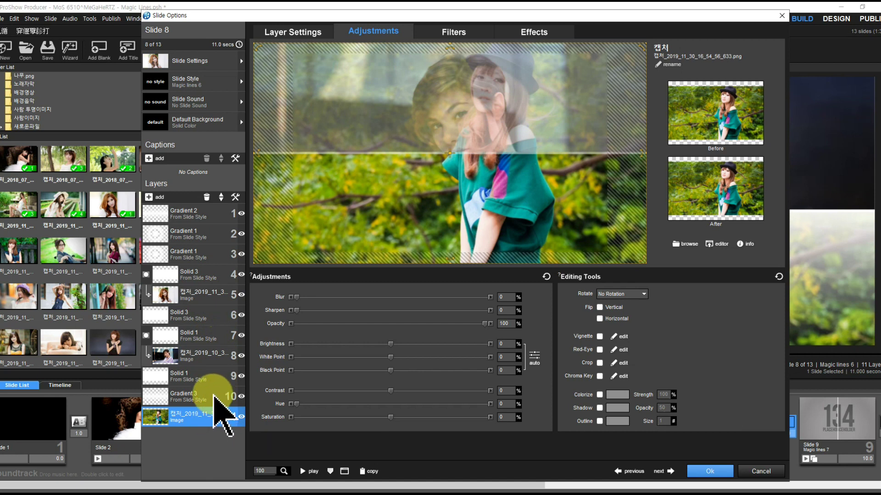
pyautogui.click(197, 298)
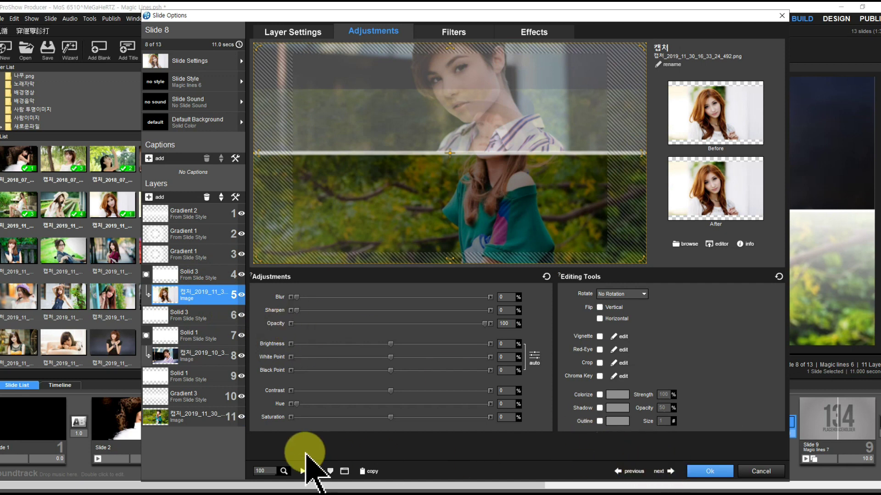
pyautogui.click(531, 34)
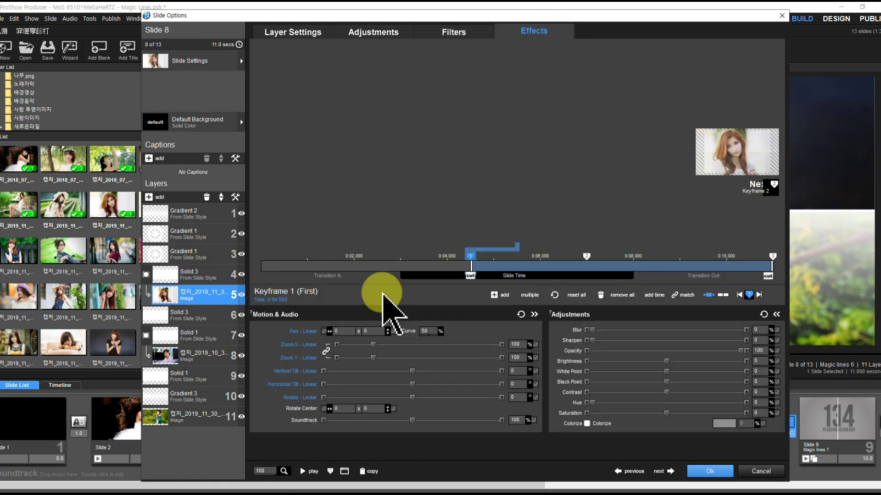
pyautogui.moveTo(430, 276); pyautogui.dragTo(747, 283)
# On slide 9, replace the 10 placeholder with the red phone booth photo 캡처_2019_11_30_16_37_45_332.png and the 11 placeholder with the garden portrait
pyautogui.click(669, 472)
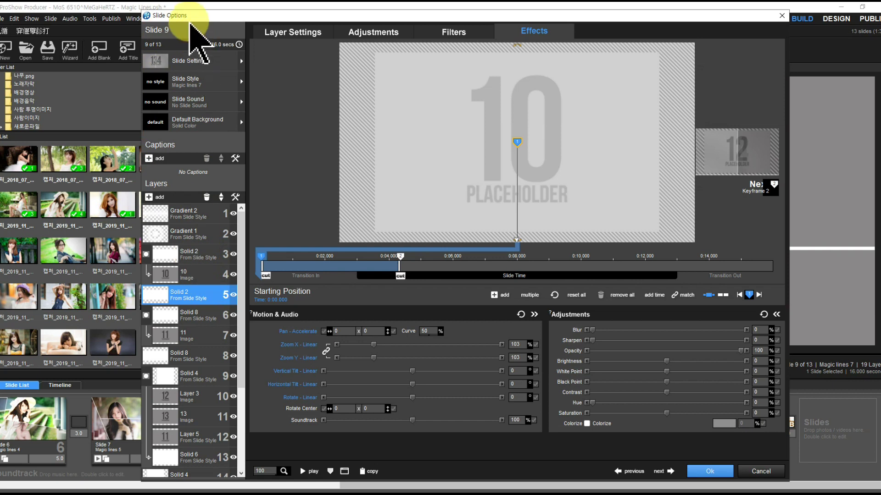
pyautogui.moveTo(200, 19); pyautogui.dragTo(321, 19)
pyautogui.moveTo(165, 270); pyautogui.dragTo(296, 274)
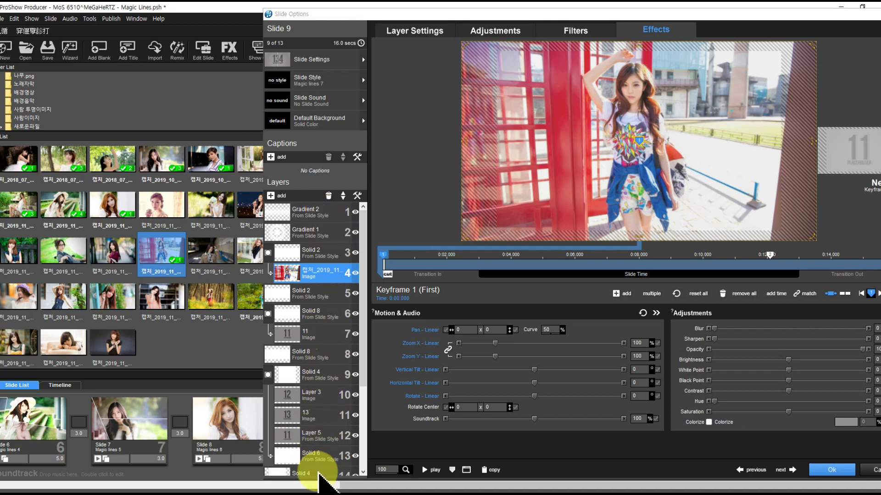
pyautogui.moveTo(291, 13); pyautogui.dragTo(210, 7)
pyautogui.scroll(-2, 275, 351)
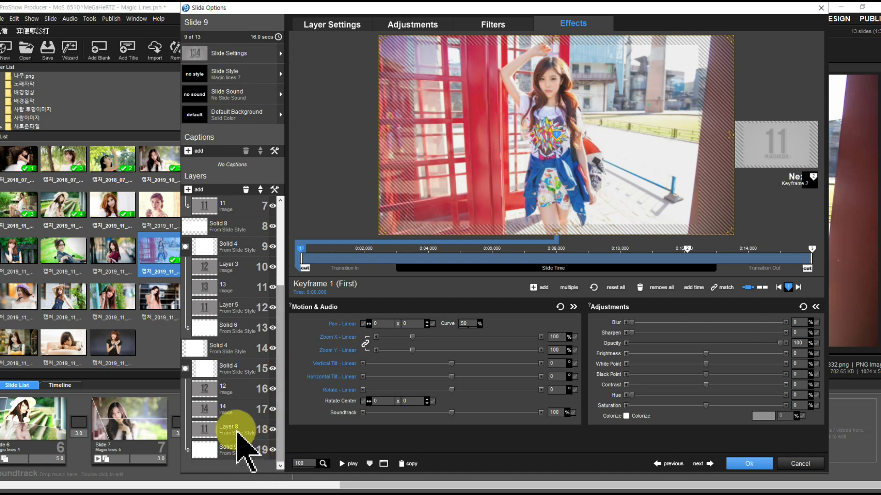
pyautogui.moveTo(211, 9); pyautogui.dragTo(333, 12)
pyautogui.moveTo(212, 229); pyautogui.dragTo(325, 208)
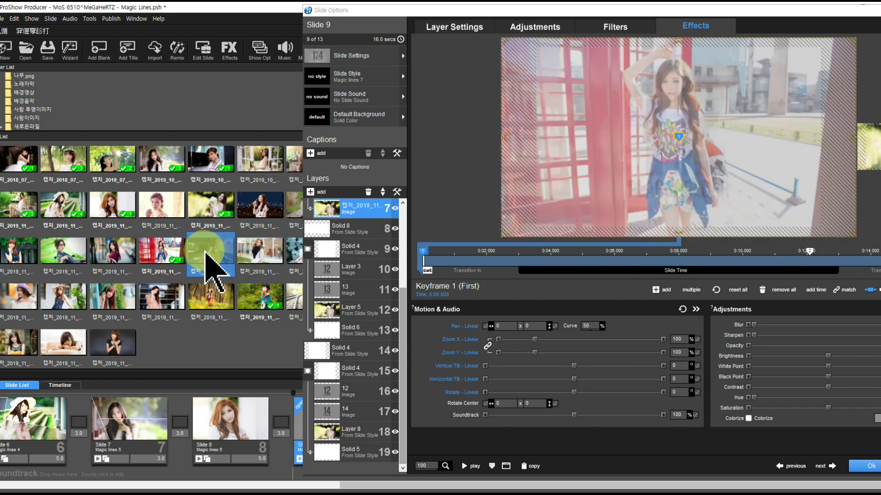
# Replace slide 9's 12 placeholder with the dark station portrait, its 13 placeholder with the dungarees portrait and its 14 placeholder with the window portrait
pyautogui.click(328, 270)
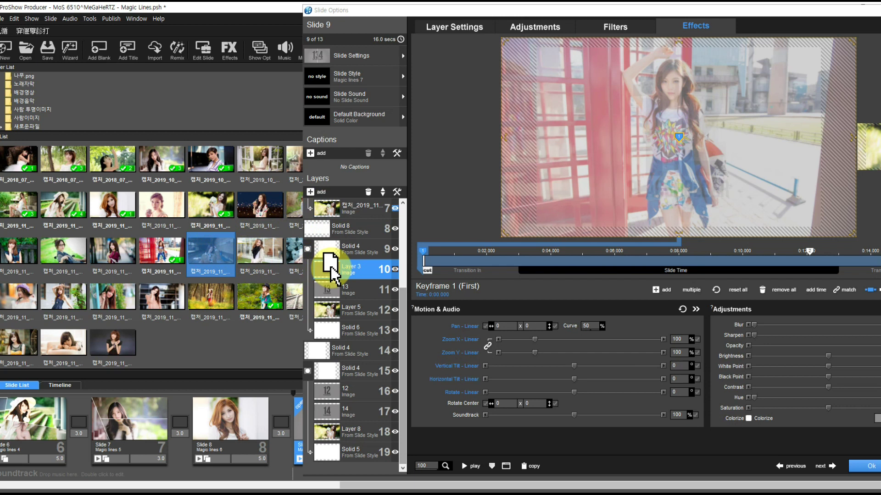
pyautogui.moveTo(253, 253); pyautogui.dragTo(331, 291)
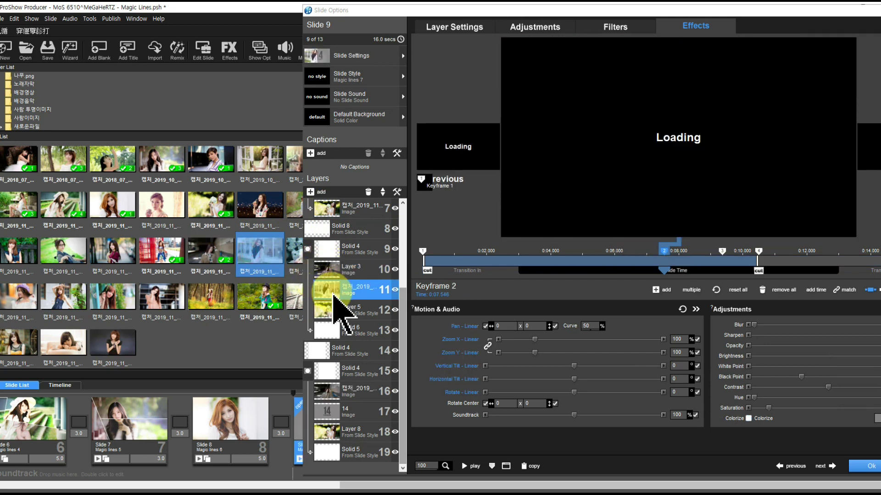
pyautogui.moveTo(261, 172); pyautogui.dragTo(332, 414)
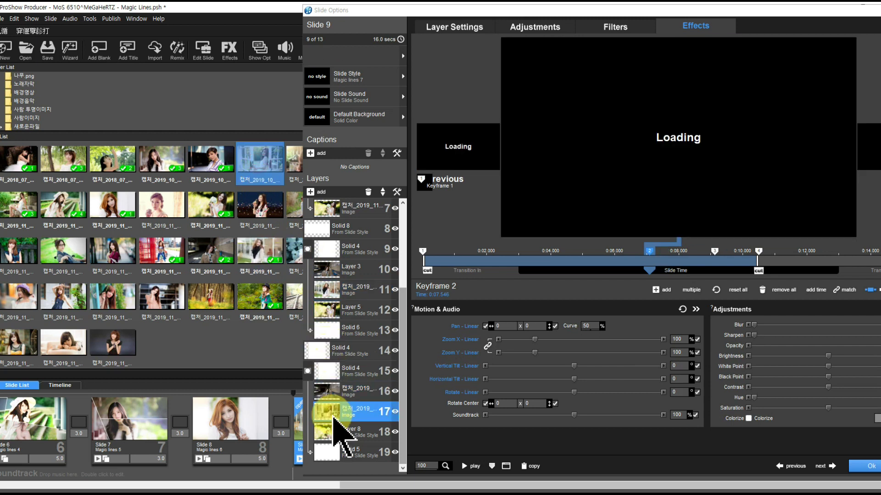
pyautogui.moveTo(404, 372); pyautogui.dragTo(413, 423)
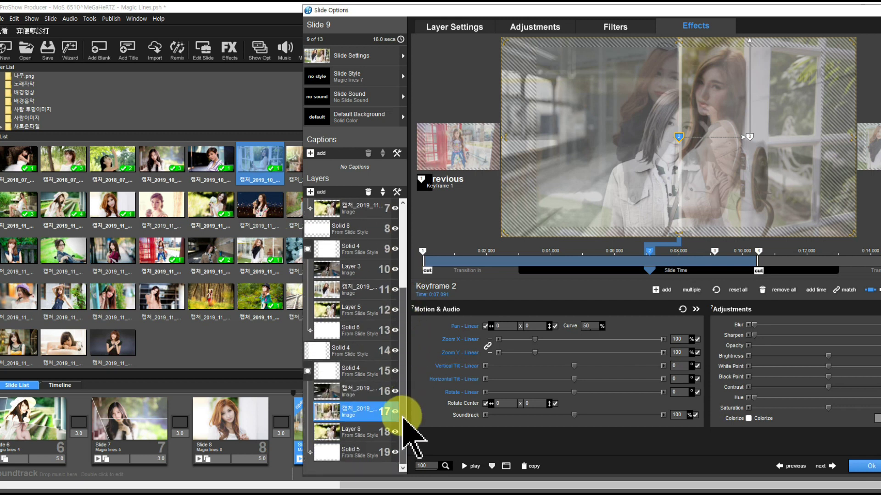
pyautogui.moveTo(408, 307); pyautogui.dragTo(400, 250)
# Set the adjustments of slide 9's layer 4 photo to Sharpen 30, White Point 20 and Black Point -10
pyautogui.click(397, 259)
pyautogui.moveTo(448, 10); pyautogui.dragTo(359, 10)
pyautogui.click(441, 25)
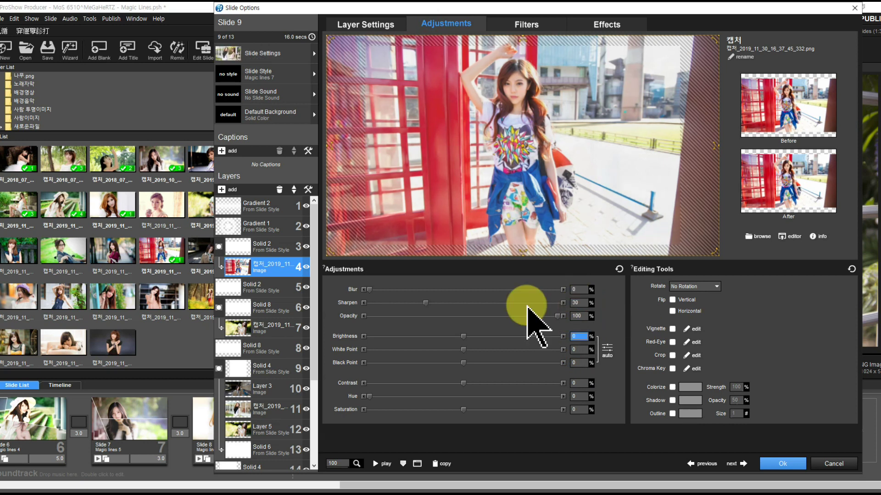
pyautogui.write('20')
pyautogui.press('Tab')
pyautogui.write('-10')
pyautogui.press('Tab')
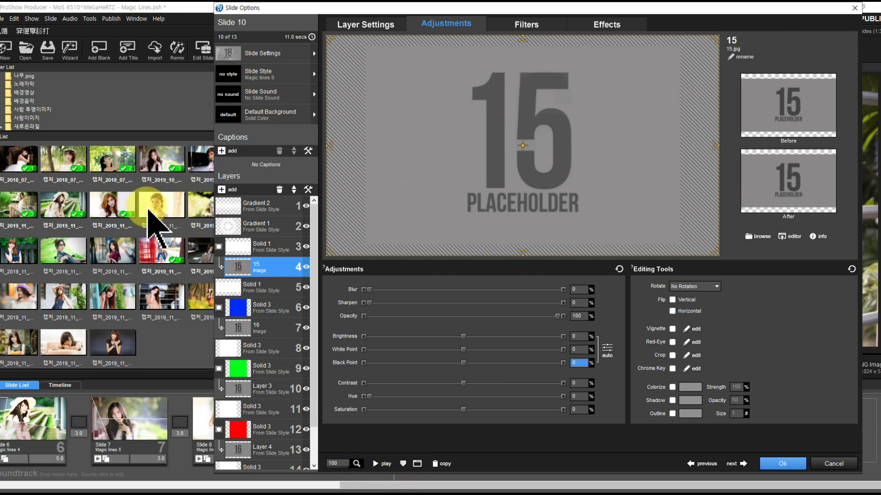
# On slide 10, replace the 15 placeholder with 캡처_2019_11_30_16_38_10_519.png and the 16 placeholder with 캡처_2019_11_30_16_53_33_116.png
pyautogui.moveTo(160, 211); pyautogui.dragTo(234, 271)
pyautogui.moveTo(159, 299); pyautogui.dragTo(241, 332)
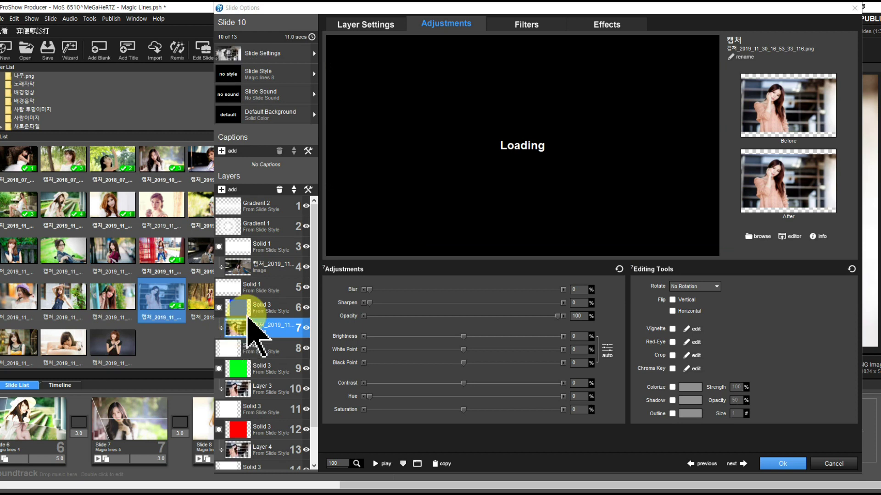
# Set the adjustments of slide 10's layer 4 photo to Sharpen 30, White Point 20 and Black Point -10
pyautogui.click(251, 269)
pyautogui.click(577, 303)
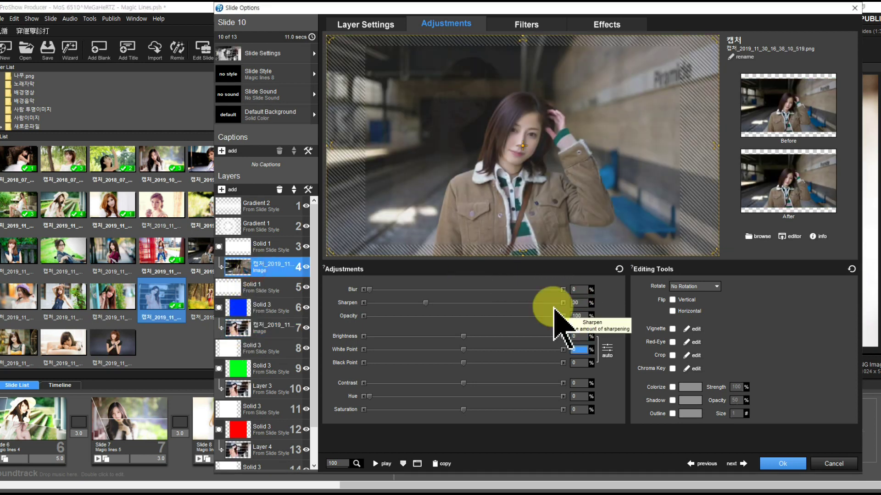
pyautogui.write('20')
pyautogui.press('Tab')
pyautogui.write('-10')
pyautogui.press('Tab')
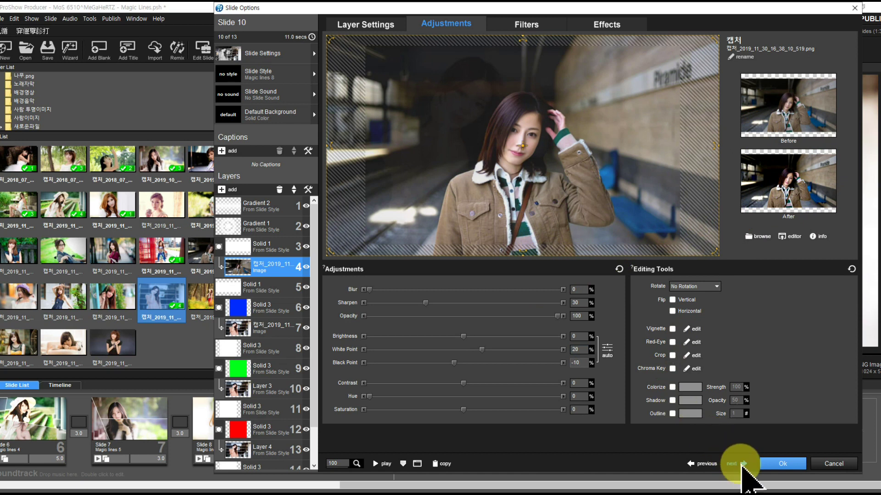
# On slide 11, replace the 17 placeholder in layer 5 with 캡처_2019_11_30_16_35_48_603.png and the 18 placeholder in layer 10 with 캡처_2019_11_30_16_34_56_661.png
pyautogui.click(742, 464)
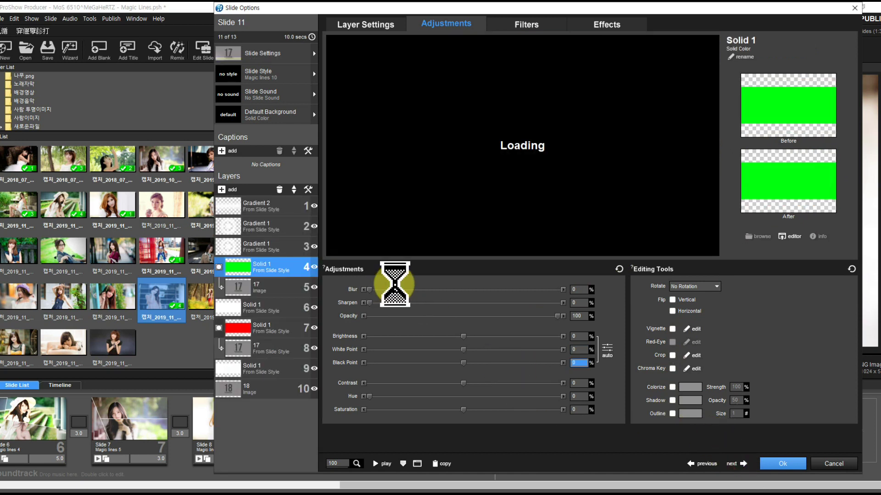
pyautogui.moveTo(115, 250); pyautogui.dragTo(235, 291)
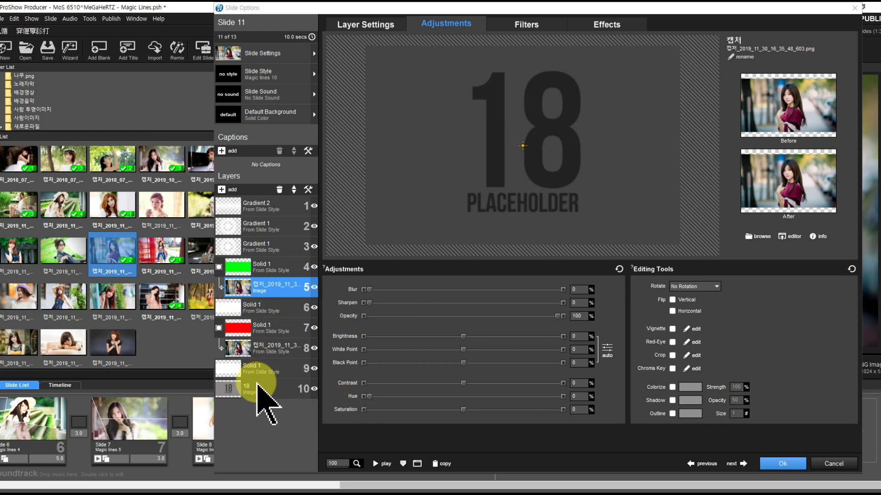
pyautogui.click(27, 262)
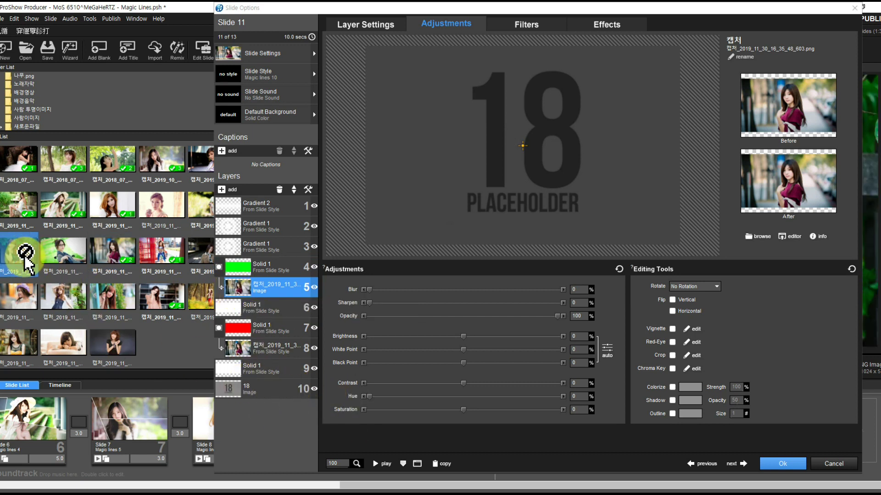
pyautogui.moveTo(25, 257); pyautogui.dragTo(264, 400)
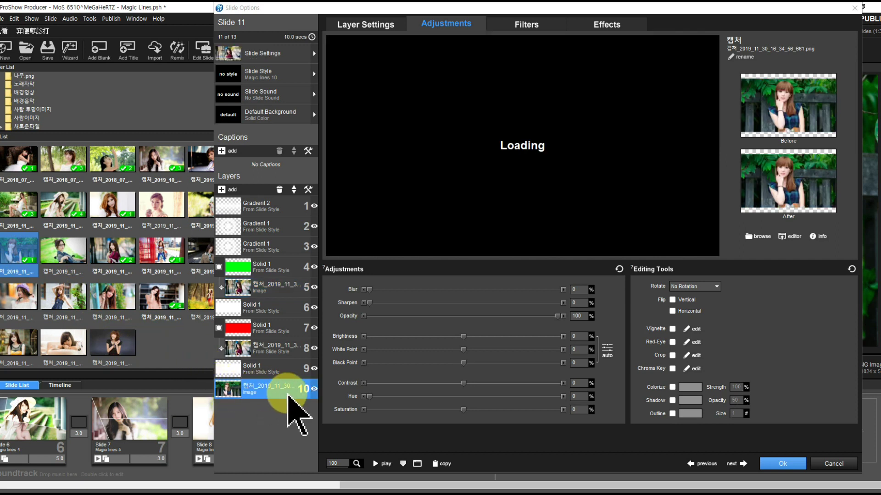
# Set the adjustments of slide 11's layer 5 photo to Sharpen 30, White Point 20 and Black Point -10
pyautogui.click(289, 288)
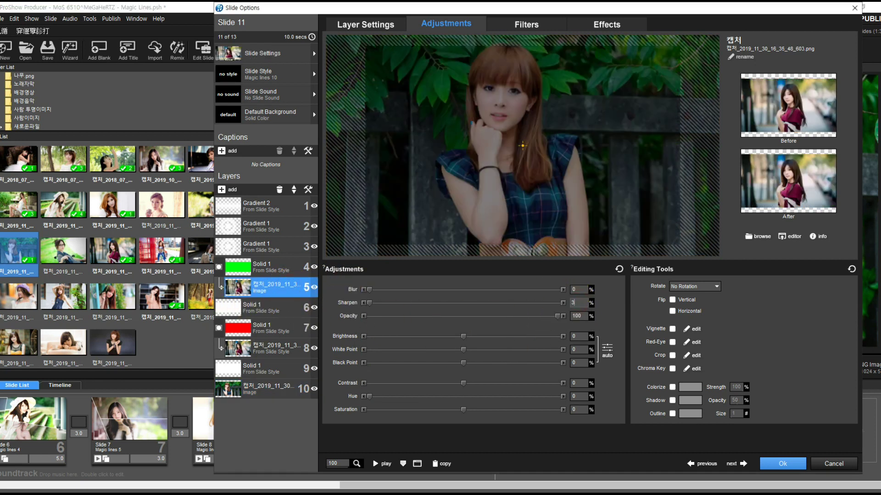
pyautogui.write('20')
pyautogui.press('Tab')
pyautogui.write('-10')
pyautogui.press('Return')
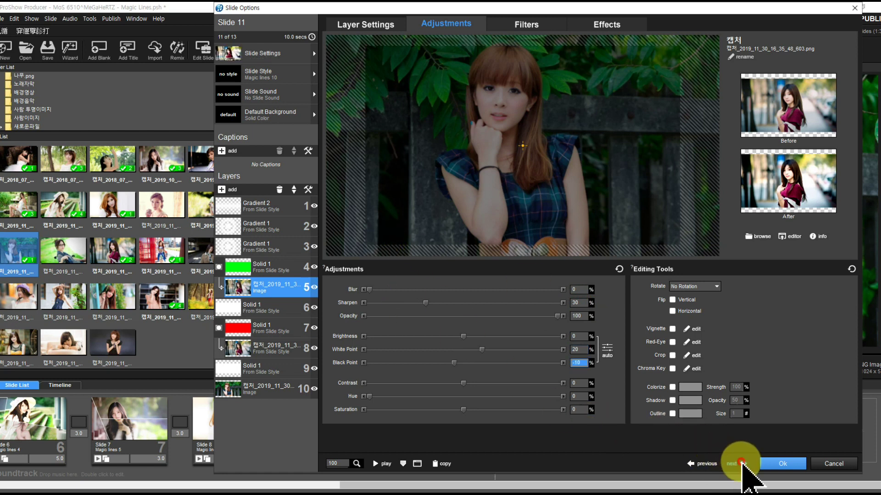
# On slide 12, replace the 19 placeholder in layer 3 with the photo 캡처_2019_11_30_16_40_39_855.png
pyautogui.click(739, 463)
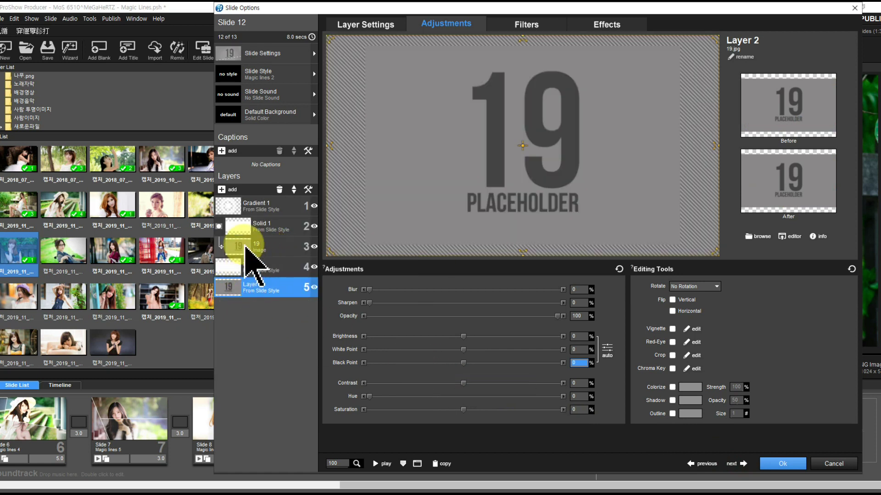
pyautogui.moveTo(240, 259); pyautogui.dragTo(217, 306)
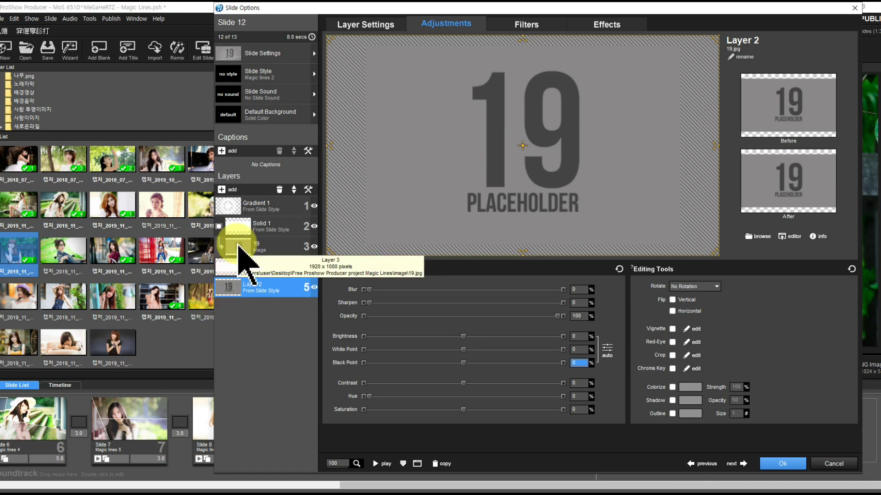
pyautogui.moveTo(64, 297); pyautogui.dragTo(234, 250)
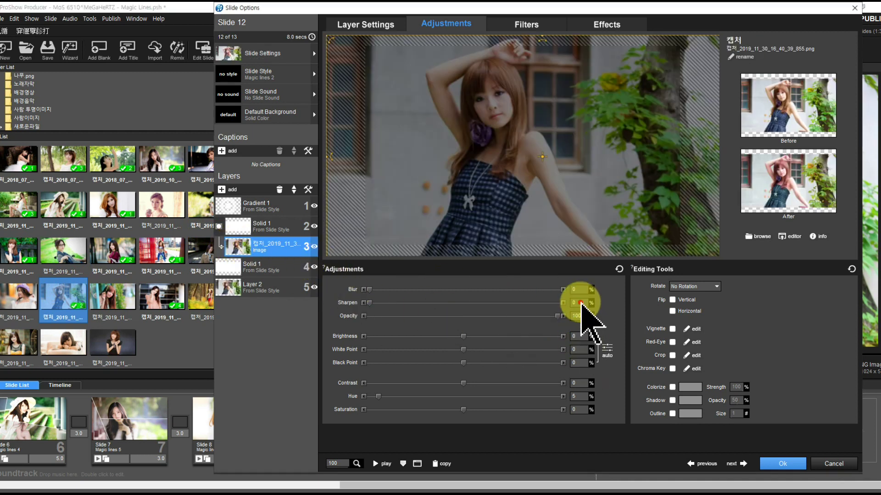
# Set the adjustments of slide 12's layer 3 photo to Sharpen 30, White Point 20 and Black Point -10
pyautogui.click(579, 303)
pyautogui.write('30')
pyautogui.press('Tab')
pyautogui.press('Tab')
pyautogui.press('Tab')
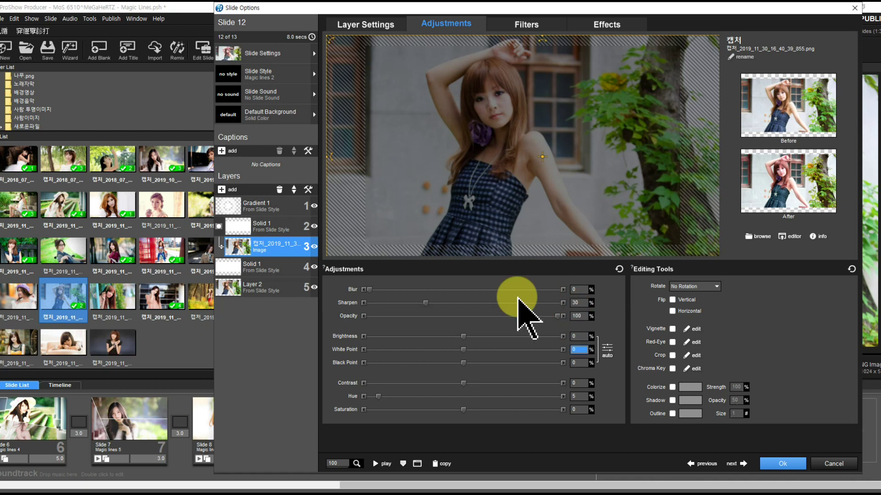
pyautogui.write('20')
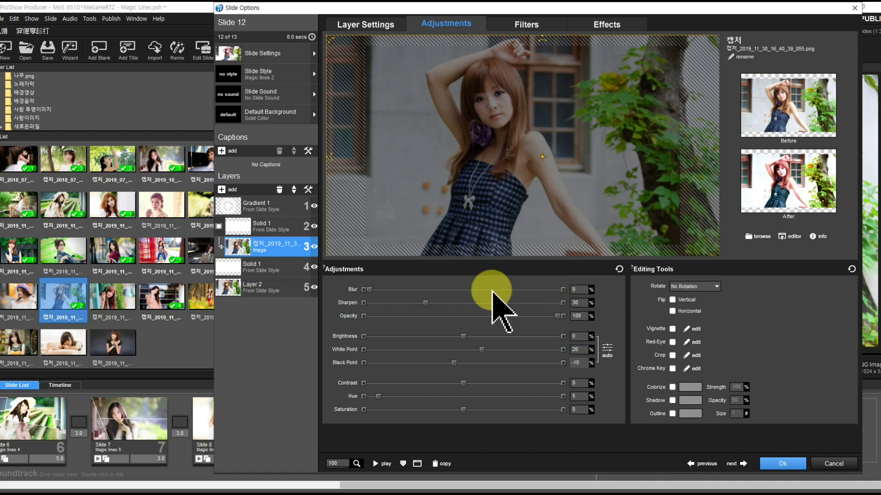
# On slide 13, replace the 20 placeholder with 캡처_2019_11_30_16_53_18_228.png and the 21 placeholder with 캡처_2019_11_30_16_39_23_468.png
pyautogui.click(734, 464)
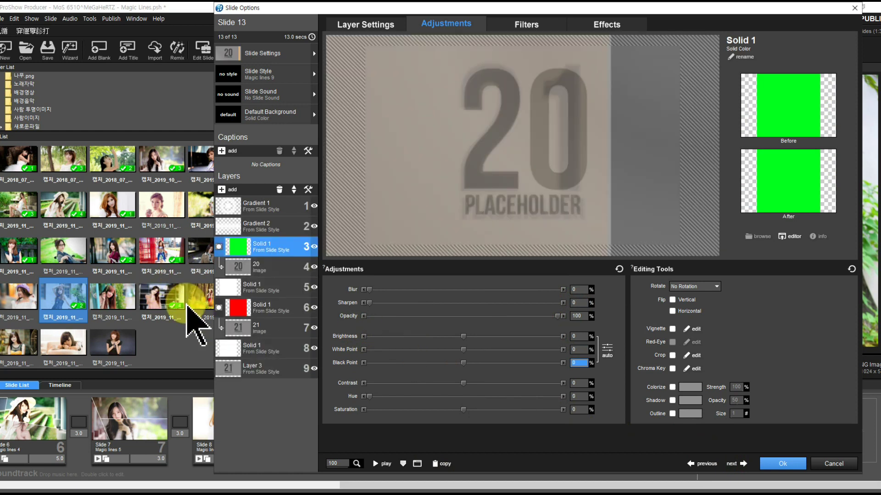
pyautogui.moveTo(122, 297); pyautogui.dragTo(247, 273)
pyautogui.moveTo(27, 299); pyautogui.dragTo(247, 329)
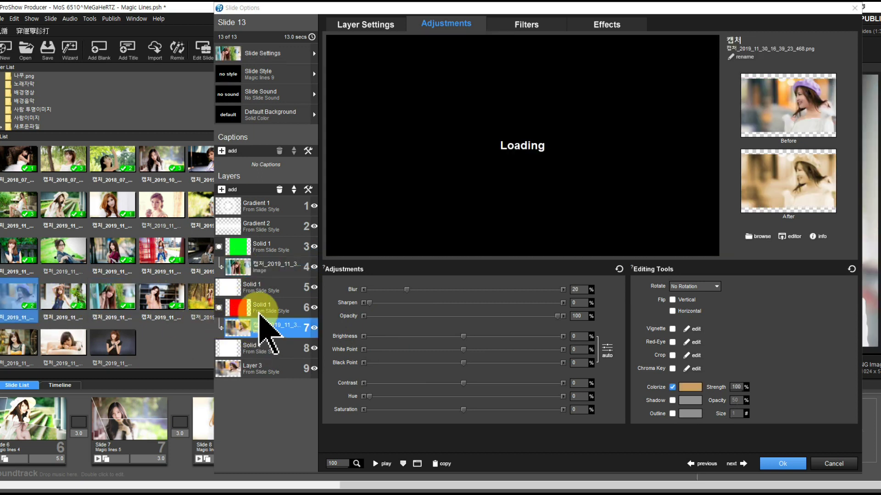
# Set the adjustments of slide 13's layer 4 photo to Sharpen 30, White Point 20 and Black Point -10
pyautogui.click(257, 268)
pyautogui.click(575, 303)
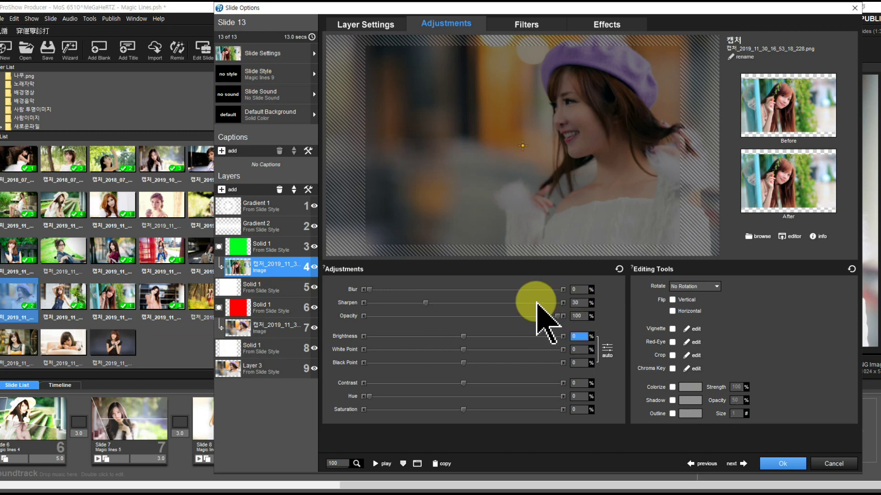
pyautogui.write('20')
pyautogui.press('Tab')
pyautogui.write('-10')
pyautogui.press('Tab')
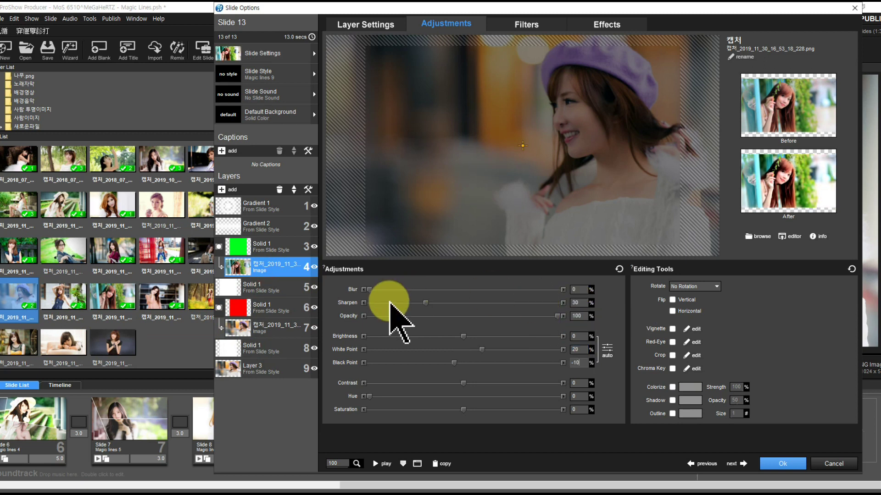
# Change the Colorize colour of slide 13's layer 7 photo to green and save the slide options
pyautogui.click(250, 334)
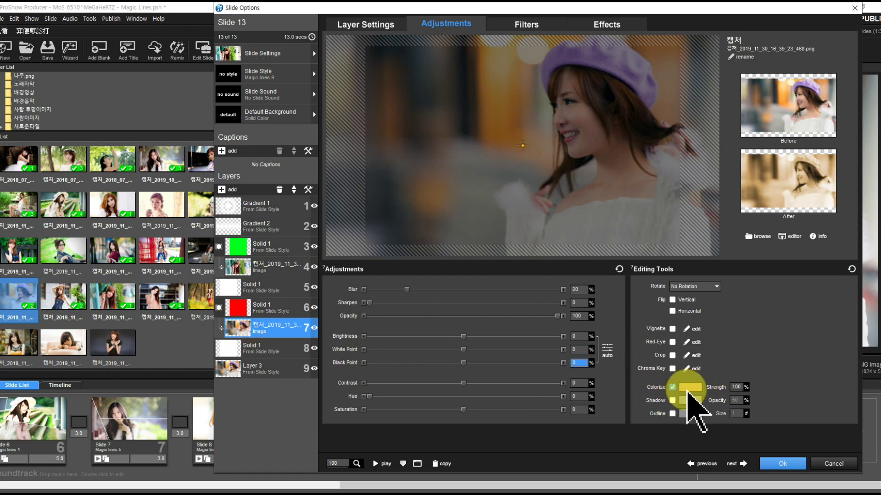
pyautogui.click(688, 389)
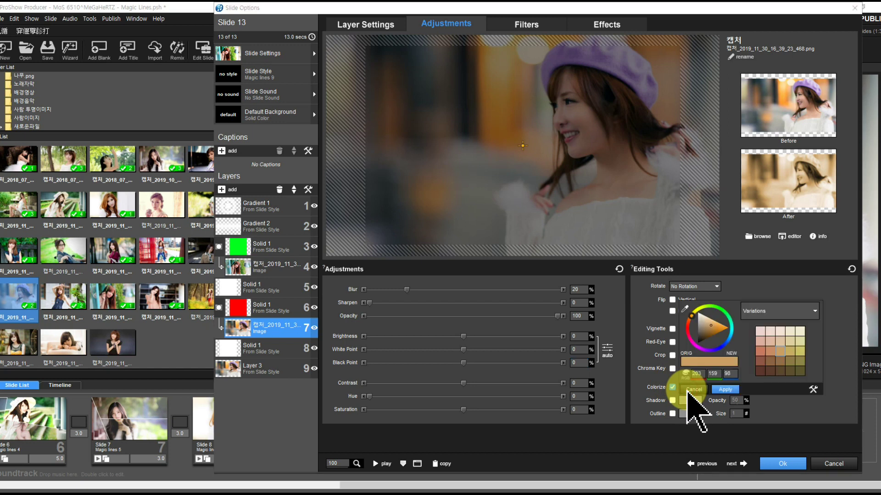
pyautogui.moveTo(702, 314); pyautogui.dragTo(684, 389)
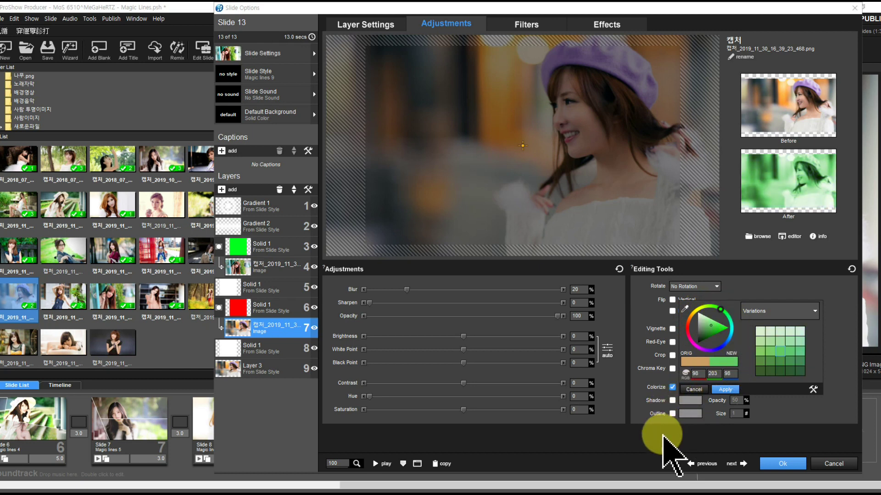
pyautogui.click(662, 435)
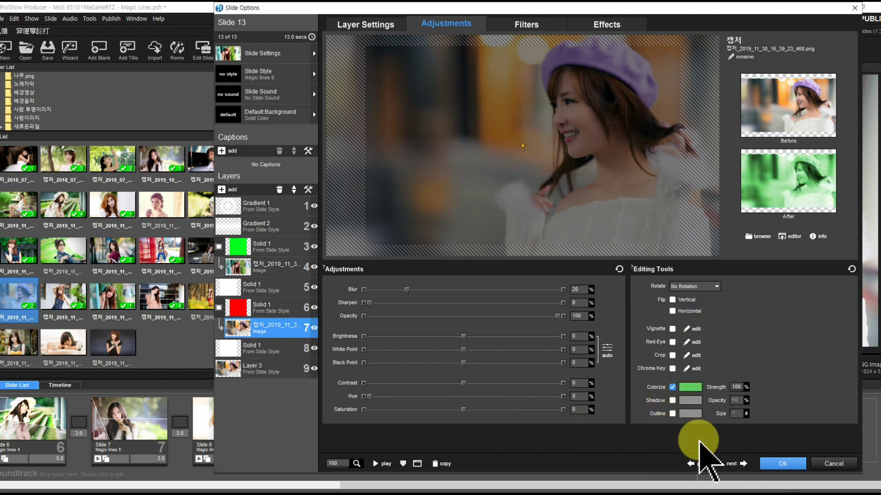
pyautogui.click(740, 464)
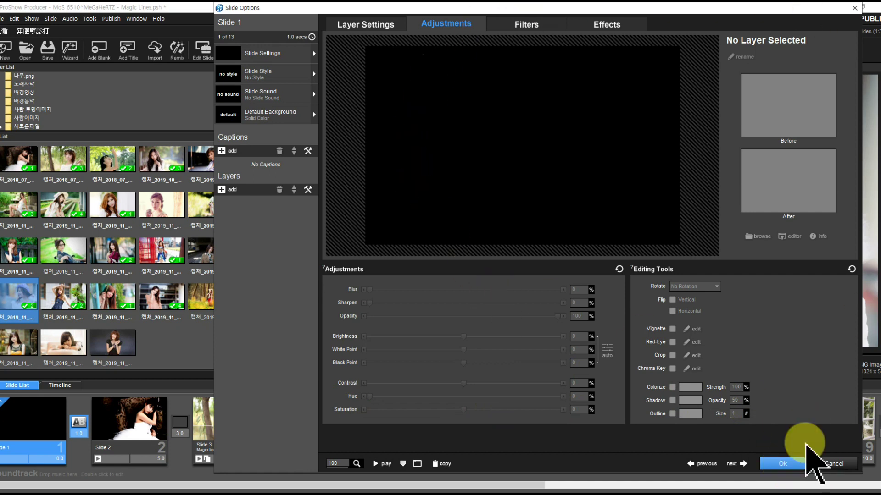
pyautogui.press('Return')
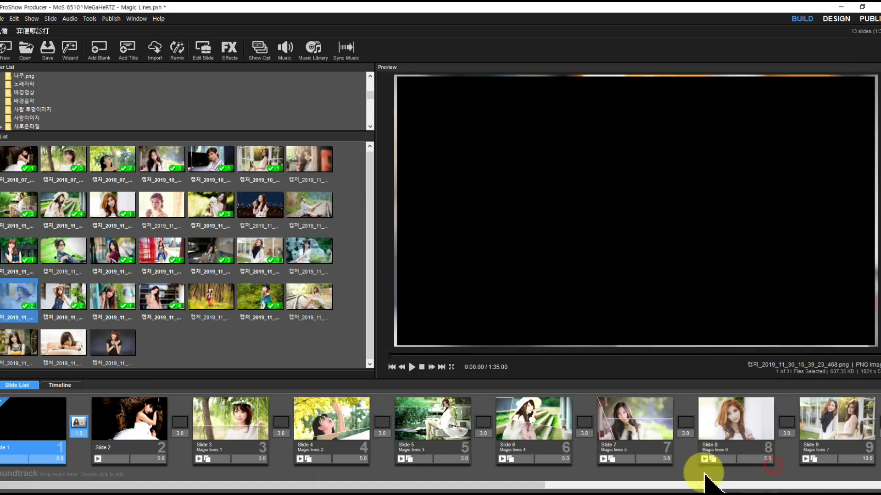
# Select slides 3 to 13 in the slide list and copy them
pyautogui.moveTo(500, 487); pyautogui.dragTo(848, 466)
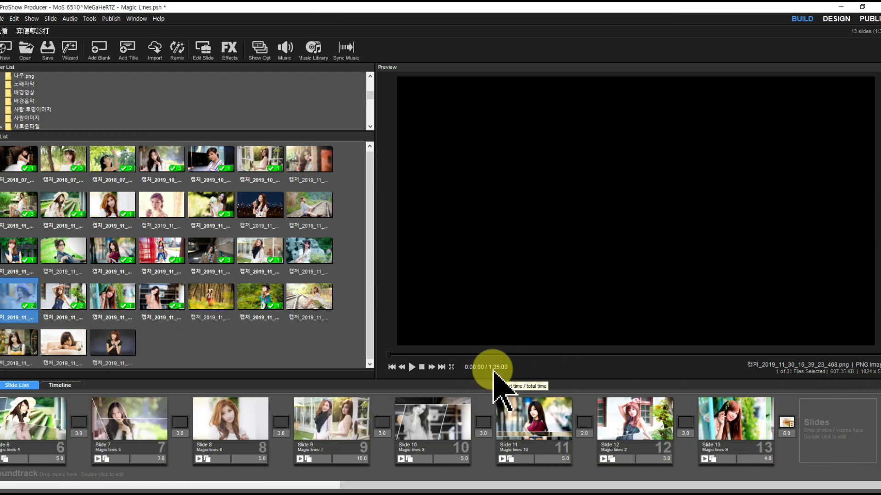
pyautogui.click(761, 457)
pyautogui.keyDown('shift'); pyautogui.click(311, 447); pyautogui.keyUp('shift')
pyautogui.moveTo(311, 446); pyautogui.dragTo(197, 401)
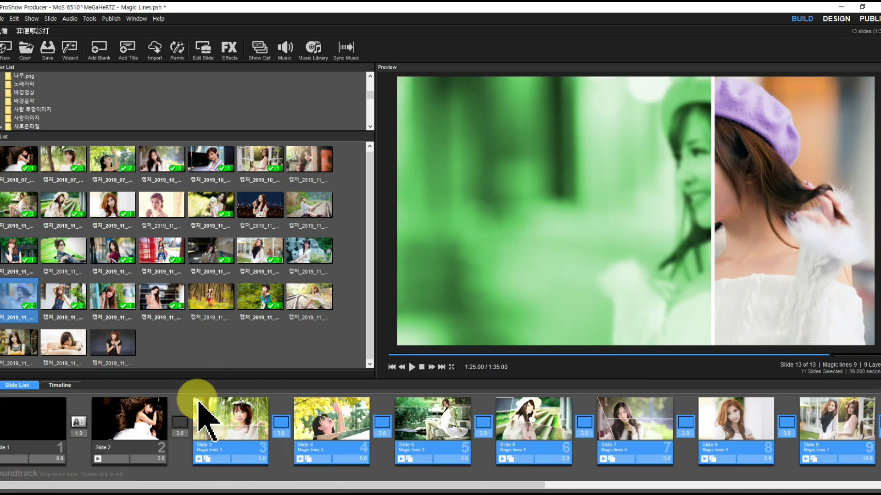
pyautogui.rightClick(234, 421)
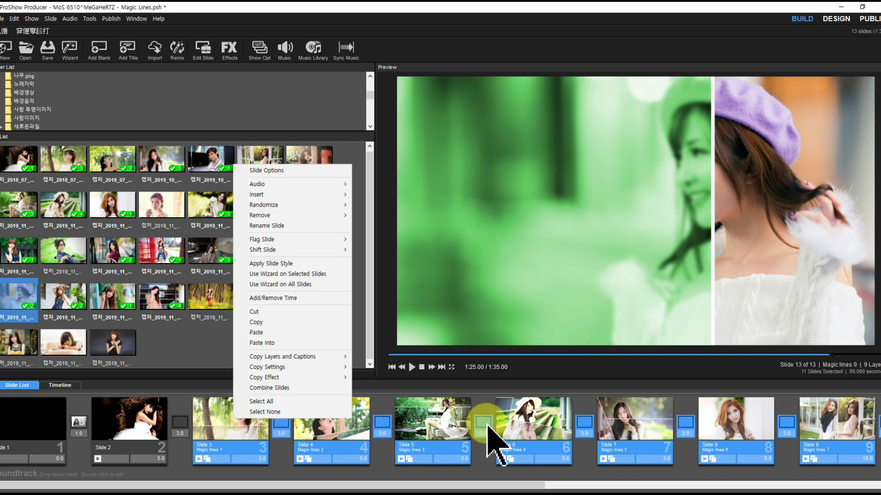
pyautogui.rightClick(525, 422)
pyautogui.rightClick(746, 413)
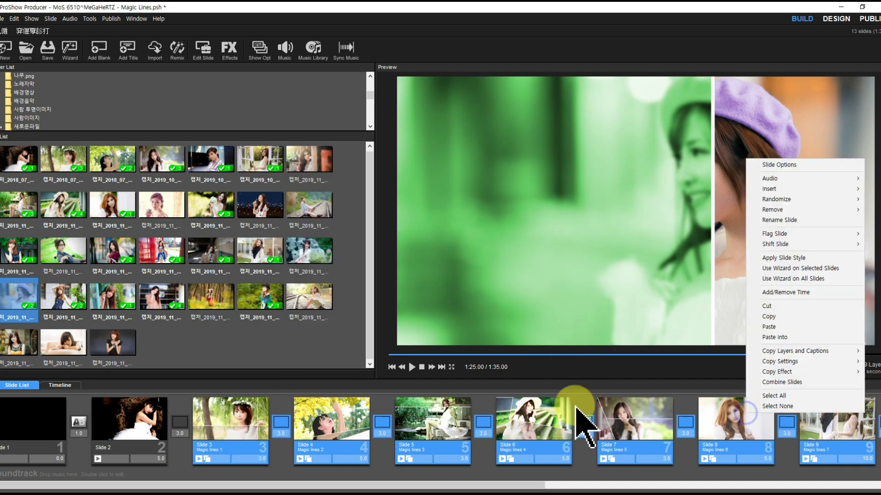
pyautogui.rightClick(240, 416)
pyautogui.moveTo(271, 365)
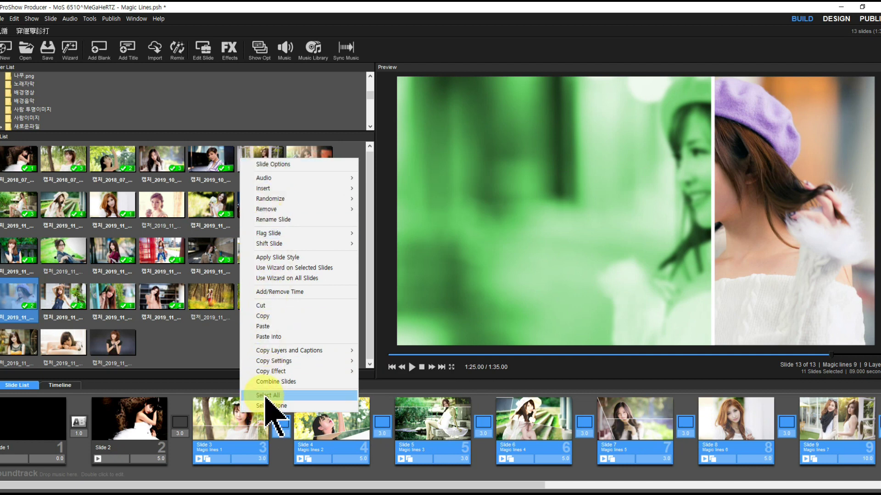
pyautogui.click(262, 317)
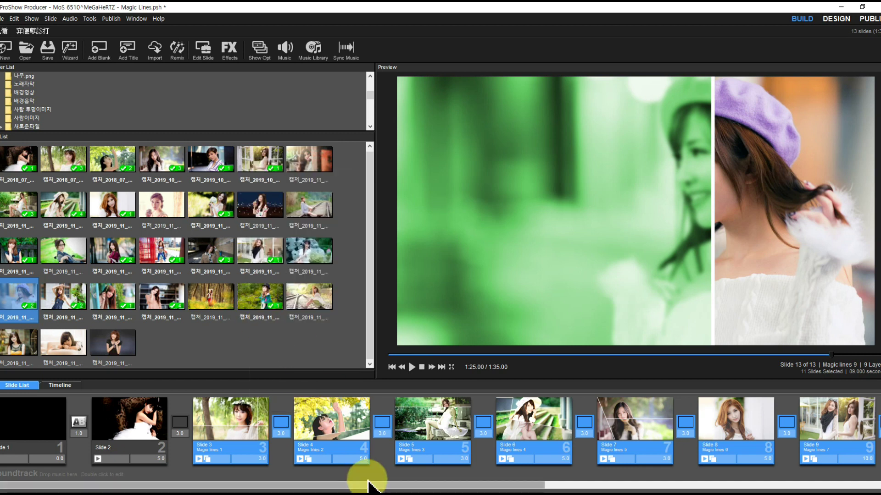
# Paste the copied slides after slide 13
pyautogui.moveTo(346, 486); pyautogui.dragTo(736, 488)
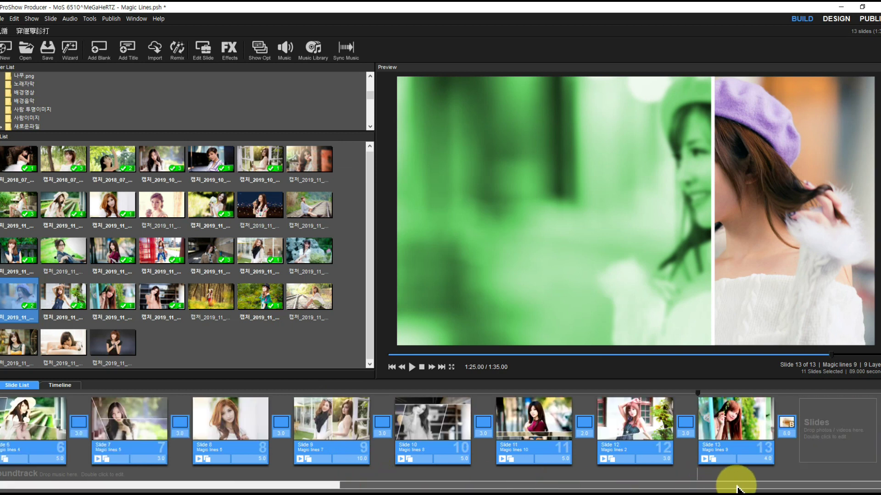
pyautogui.click(822, 415)
pyautogui.rightClick(822, 416)
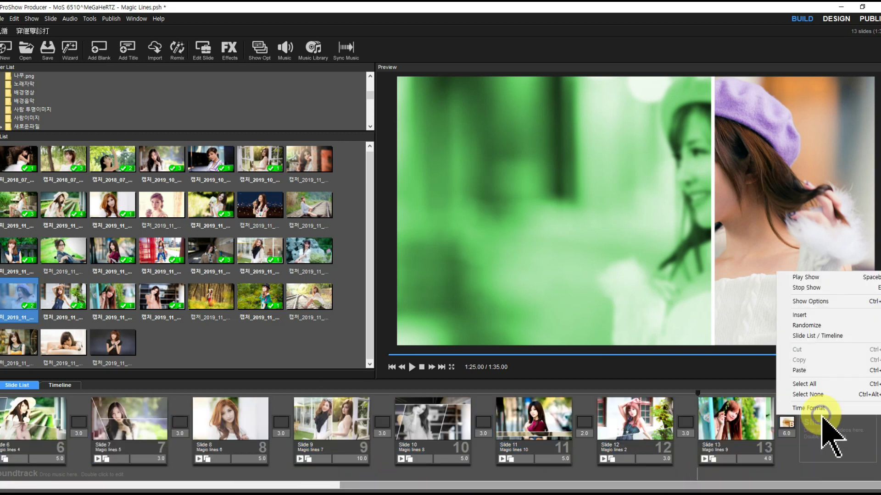
pyautogui.click(803, 370)
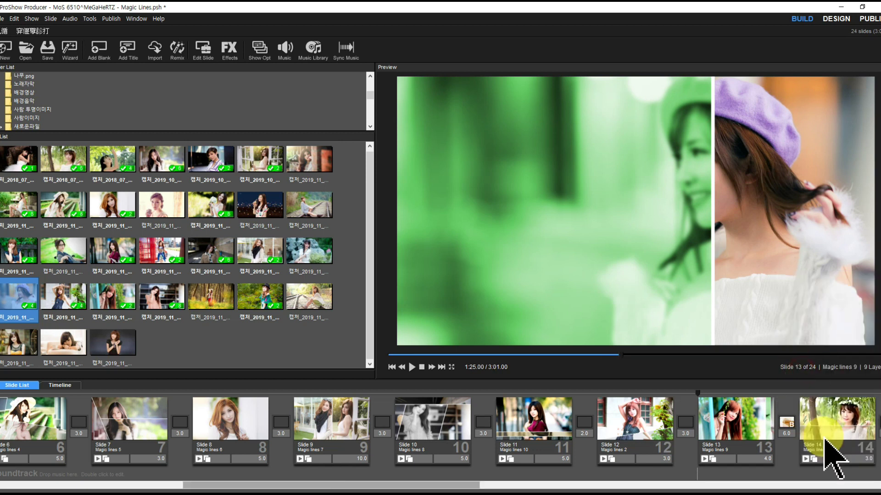
# On slide 14, replace the layer 5 photo with the unused portrait that ends the file list's first row
pyautogui.doubleClick(824, 430)
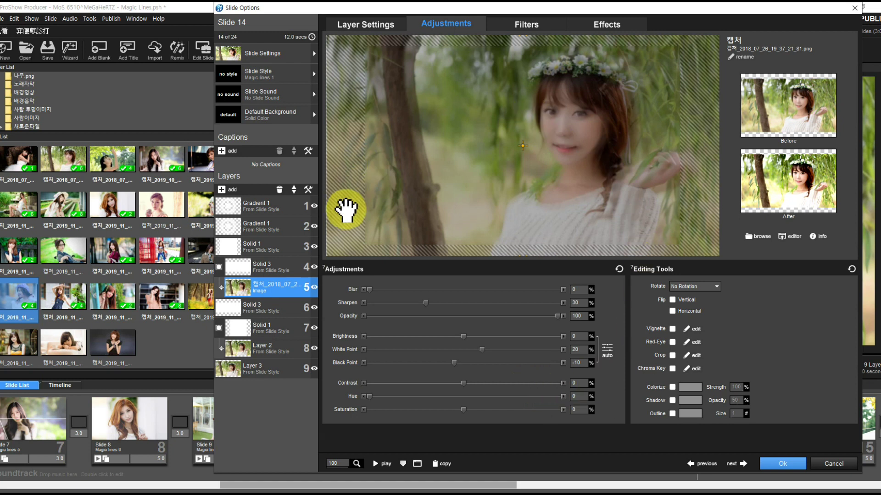
pyautogui.moveTo(261, 8); pyautogui.dragTo(472, 11)
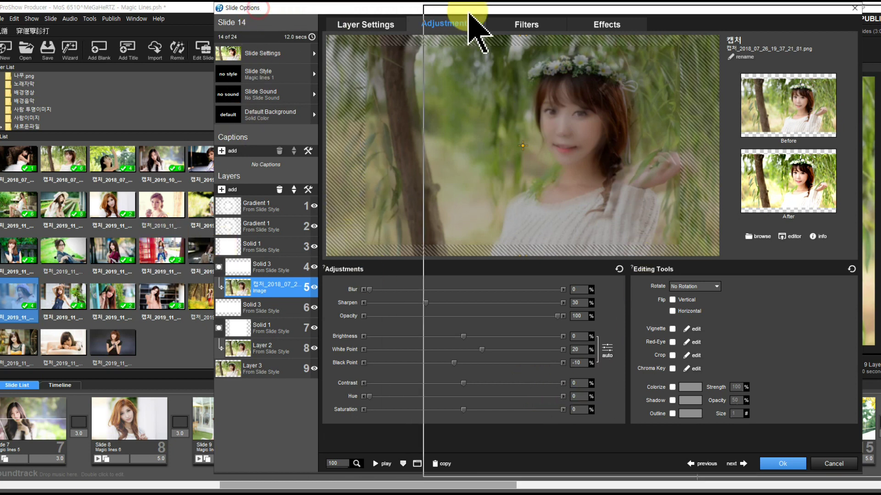
pyautogui.moveTo(302, 167); pyautogui.dragTo(455, 291)
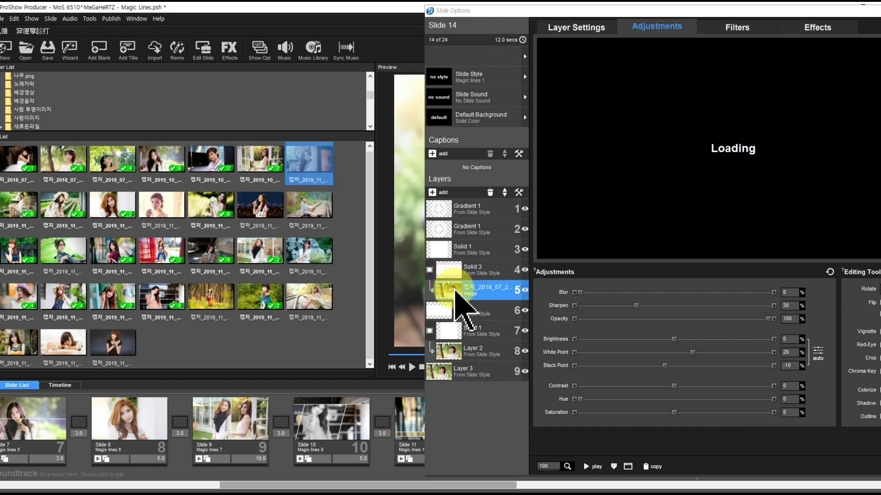
pyautogui.moveTo(532, 11); pyautogui.dragTo(333, 8)
# On slide 15, replace the layer 3 photo with 캡처_2019_11_30_16_54_04_758.png
pyautogui.click(750, 464)
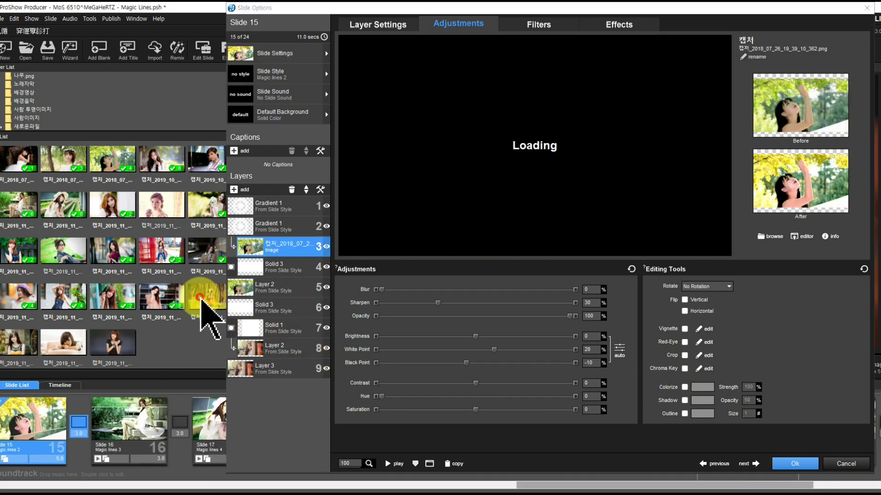
pyautogui.click(293, 250)
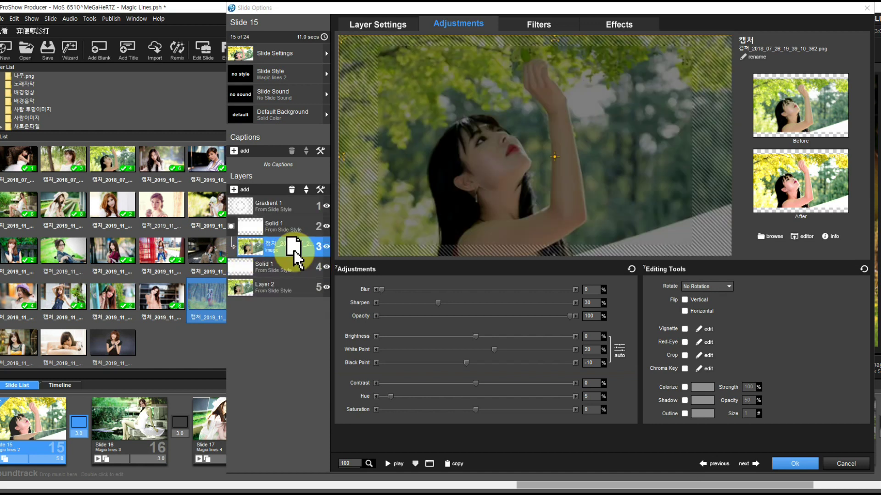
pyautogui.click(291, 246)
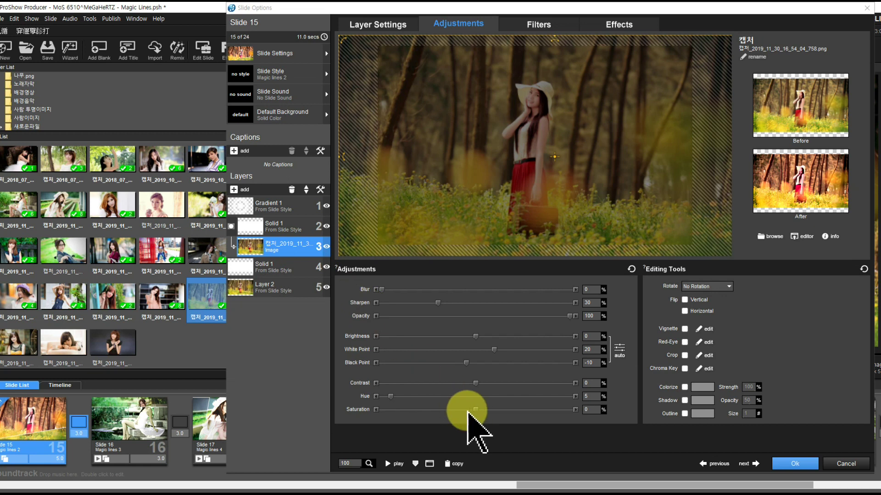
pyautogui.hotkey('ctrl', 'Down')
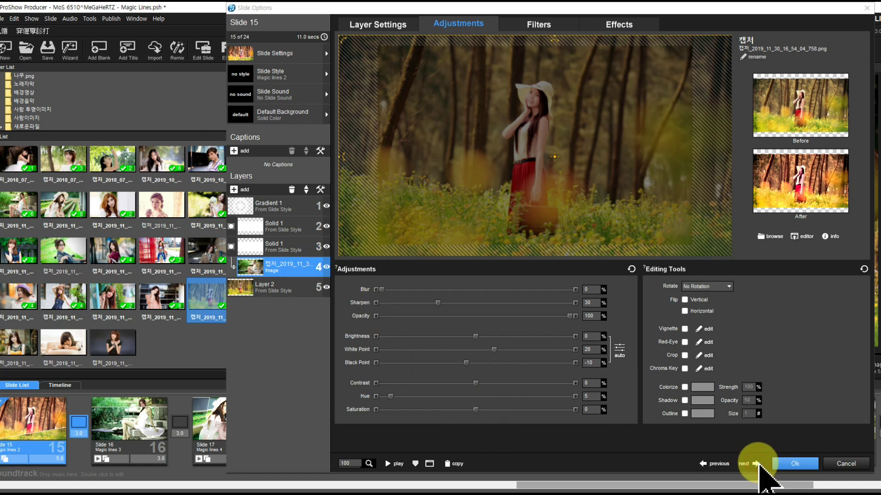
# On slide 16, replace the layer 4 photo with the picture of the woman in a hat sitting on railway tracks
pyautogui.click(757, 463)
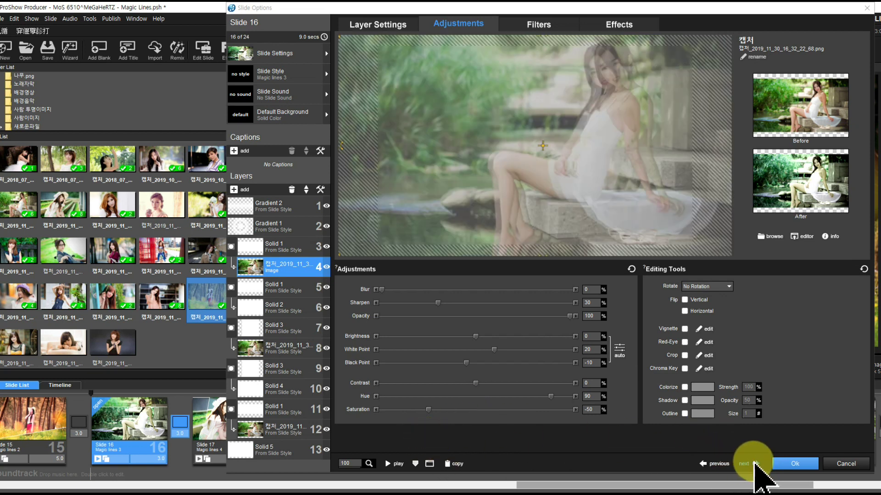
pyautogui.moveTo(257, 8); pyautogui.dragTo(391, 17)
pyautogui.moveTo(307, 299); pyautogui.dragTo(417, 303)
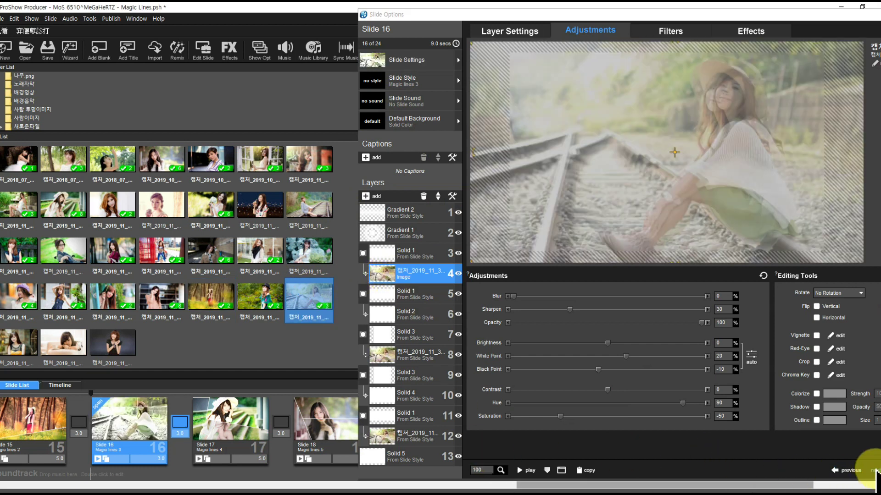
pyautogui.moveTo(582, 16); pyautogui.dragTo(482, 12)
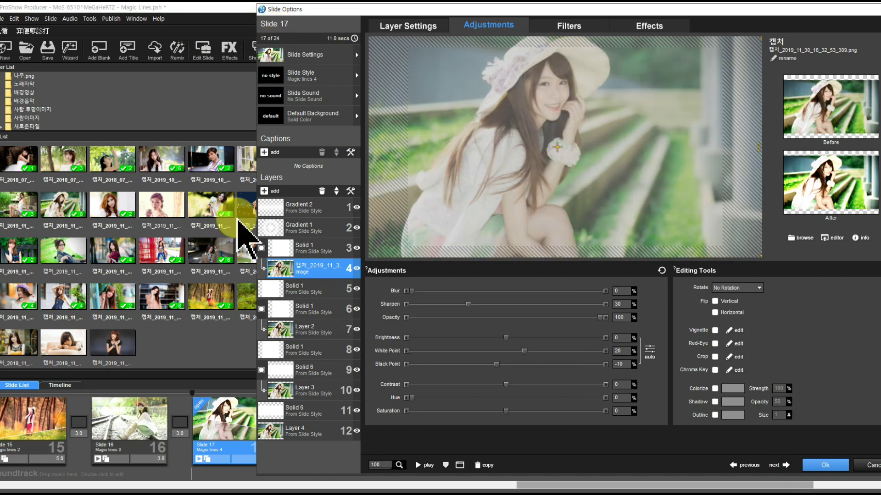
# Replace slide 17's layer 4 photo with 캡처_2019_11_30_16_58_46_288.png and slide 18's layer 3 photo with 캡처_2019_11_30_16_58_07_980.png
pyautogui.moveTo(57, 343); pyautogui.dragTo(285, 274)
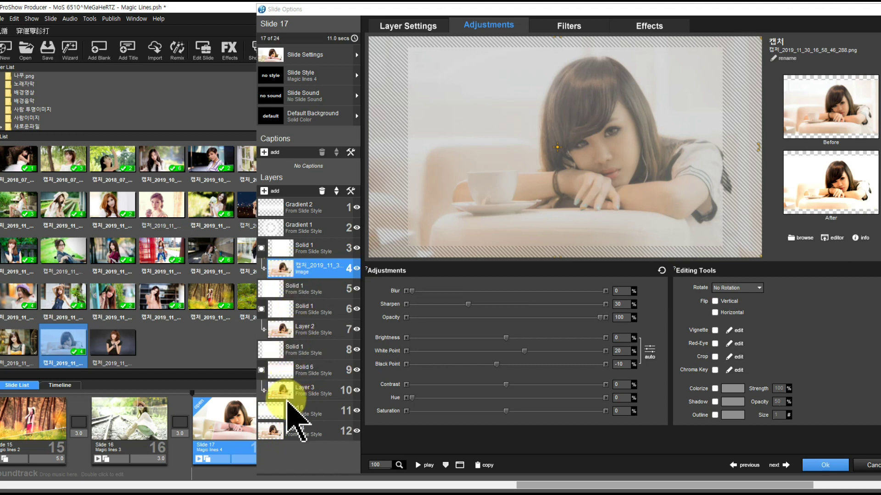
pyautogui.click(776, 466)
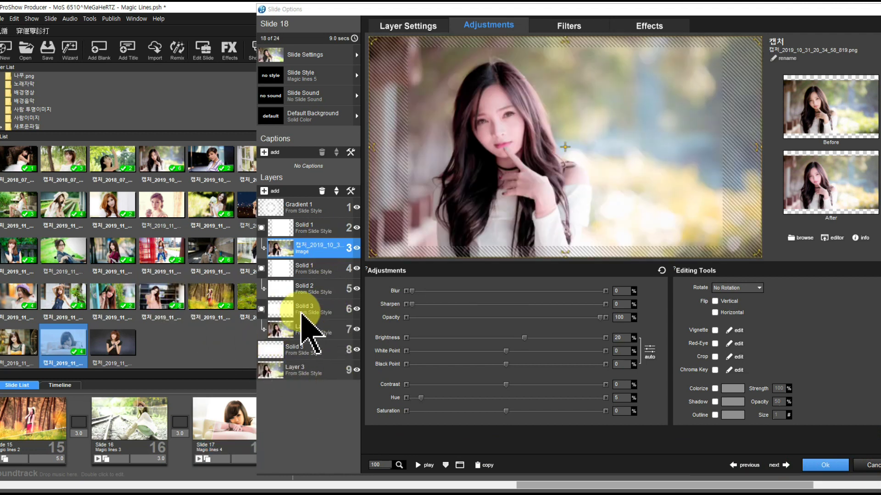
pyautogui.moveTo(46, 344); pyautogui.dragTo(294, 250)
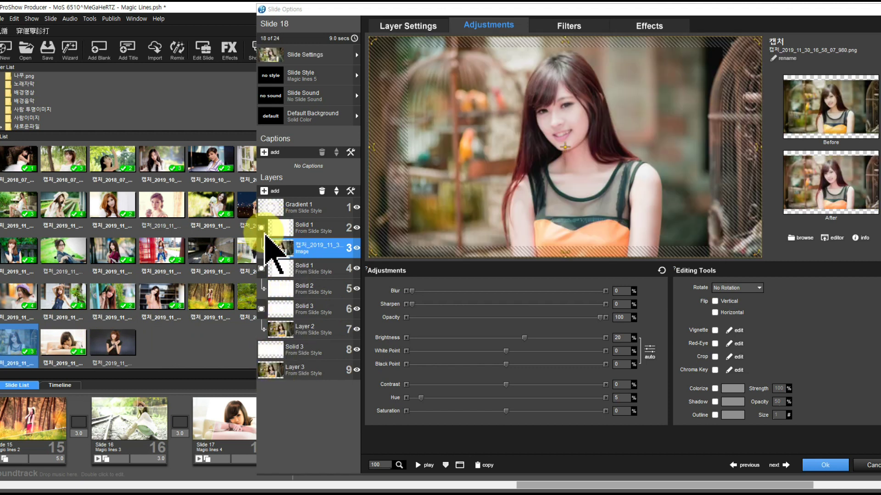
# On slide 19, put the night-lights portrait in layer 5, the pale flower portrait in layer 8 and the striped-shirt photo in layer 11
pyautogui.click(786, 465)
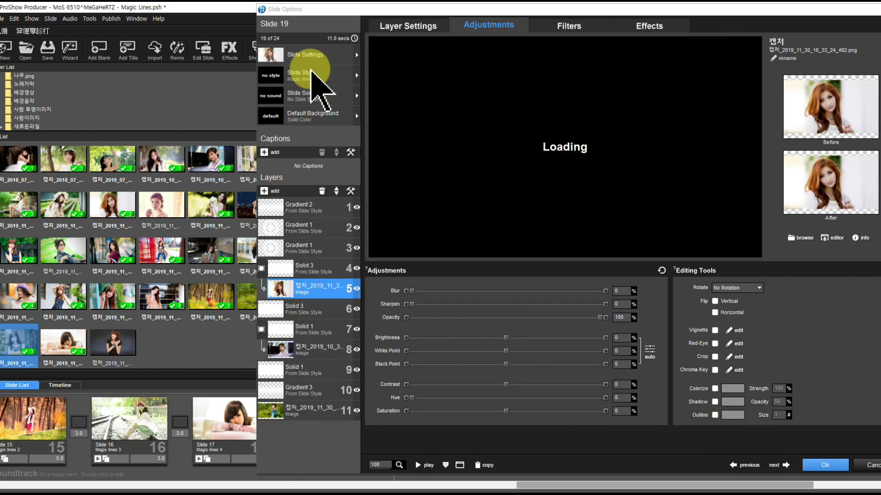
pyautogui.moveTo(296, 9); pyautogui.dragTo(355, 9)
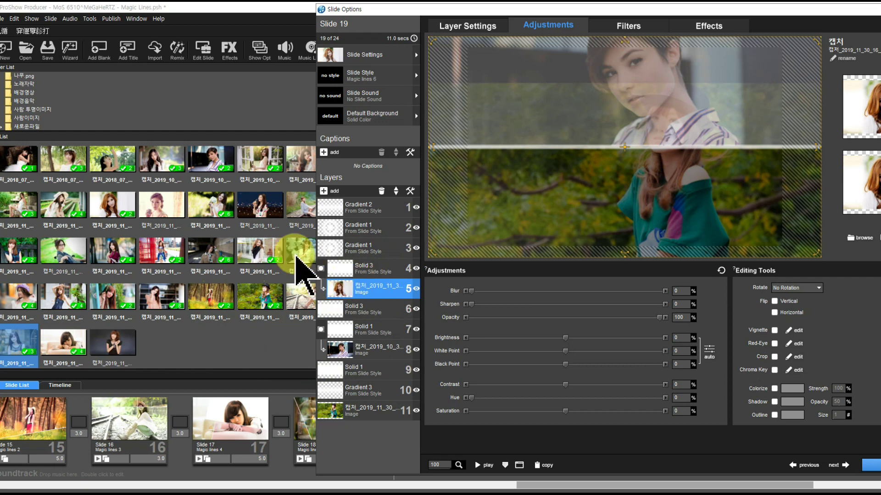
pyautogui.moveTo(257, 209); pyautogui.dragTo(344, 286)
pyautogui.moveTo(158, 216); pyautogui.dragTo(320, 303)
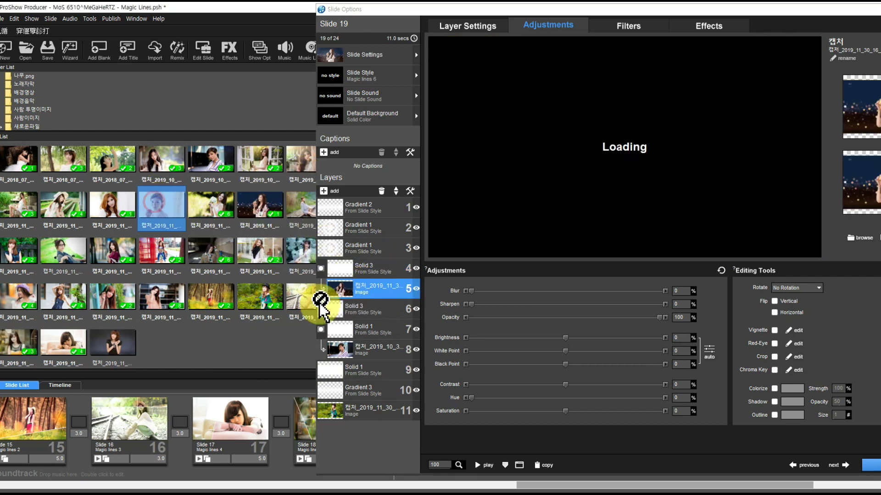
pyautogui.moveTo(346, 353); pyautogui.dragTo(376, 353)
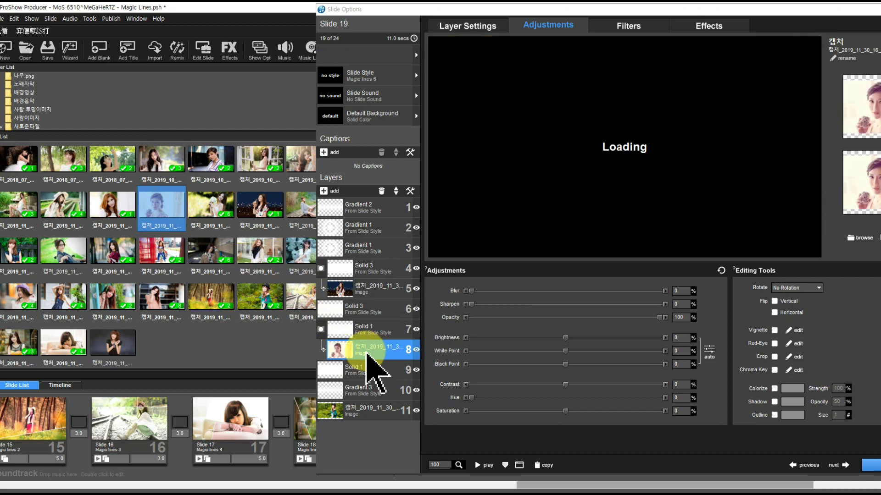
pyautogui.moveTo(68, 275); pyautogui.dragTo(337, 419)
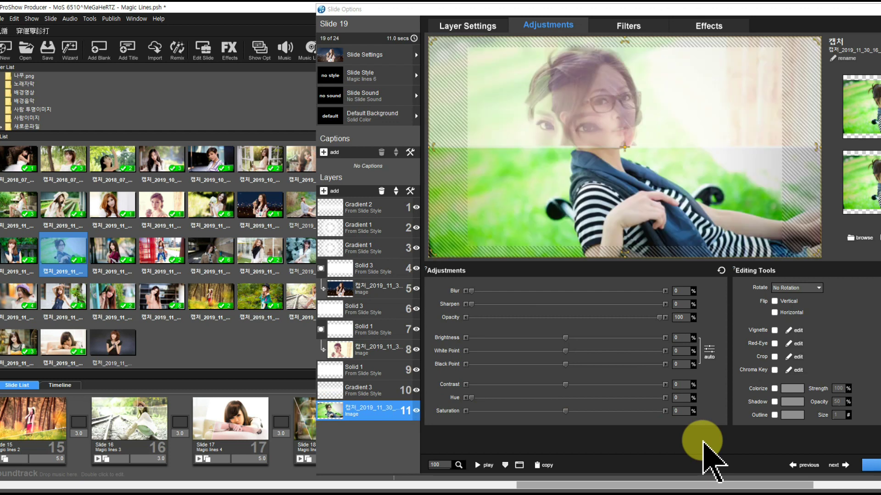
# Go to slide 20 and list the pictures of the 사람이미지 folder, with the picture area enlarged
pyautogui.click(834, 466)
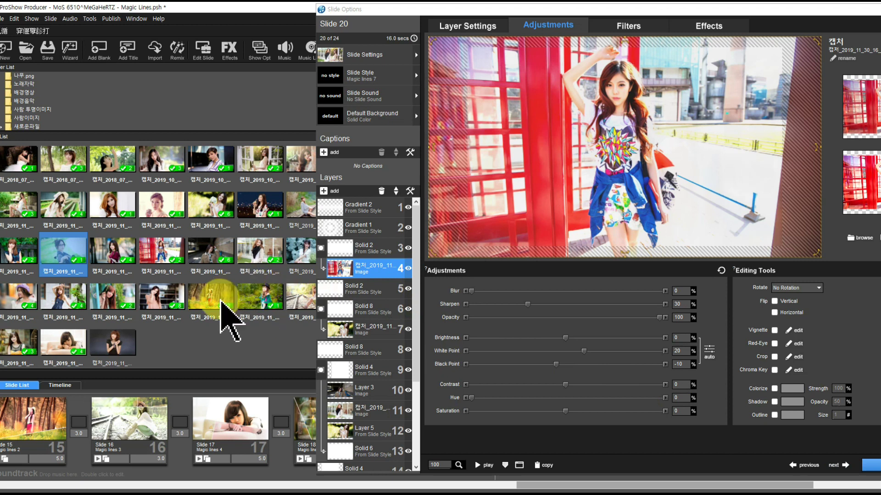
pyautogui.moveTo(62, 132); pyautogui.dragTo(76, 239)
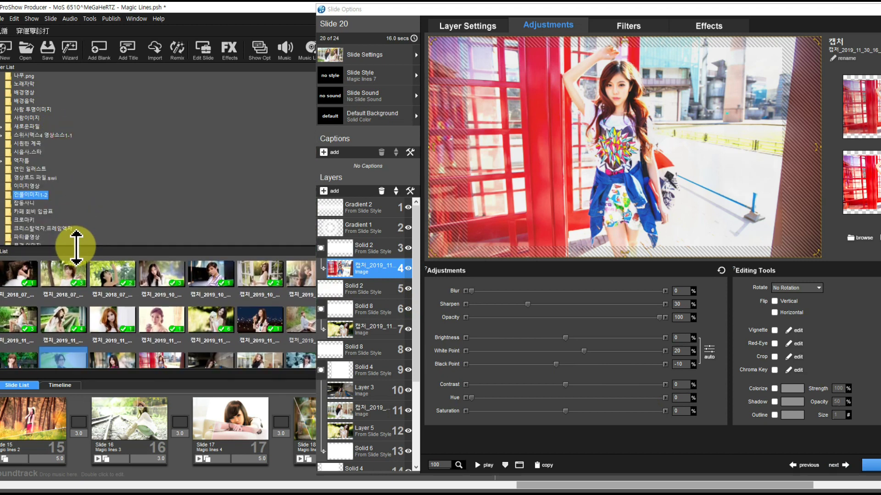
pyautogui.click(34, 118)
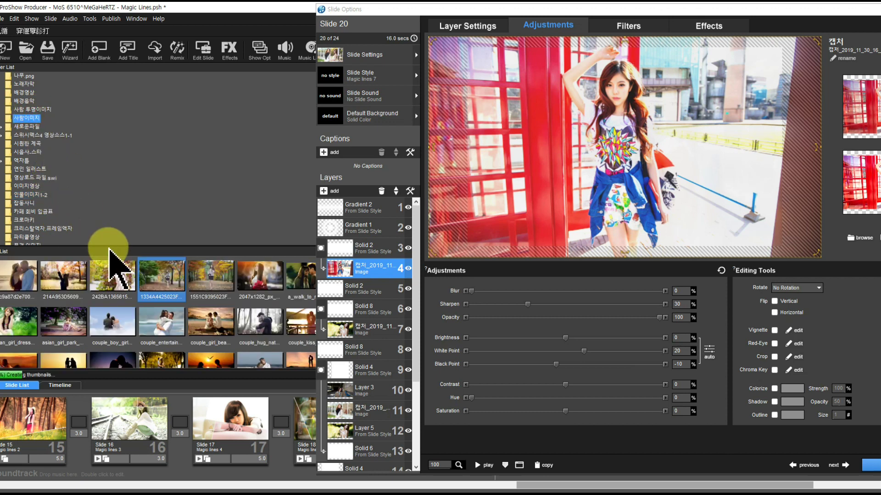
pyautogui.moveTo(108, 246); pyautogui.dragTo(110, 112)
# On slide 20, replace the layer 4 photo with the 214A953D5609 autumn picture and the layer 7 photo with the women_blue_eyes picture
pyautogui.moveTo(71, 154); pyautogui.dragTo(348, 268)
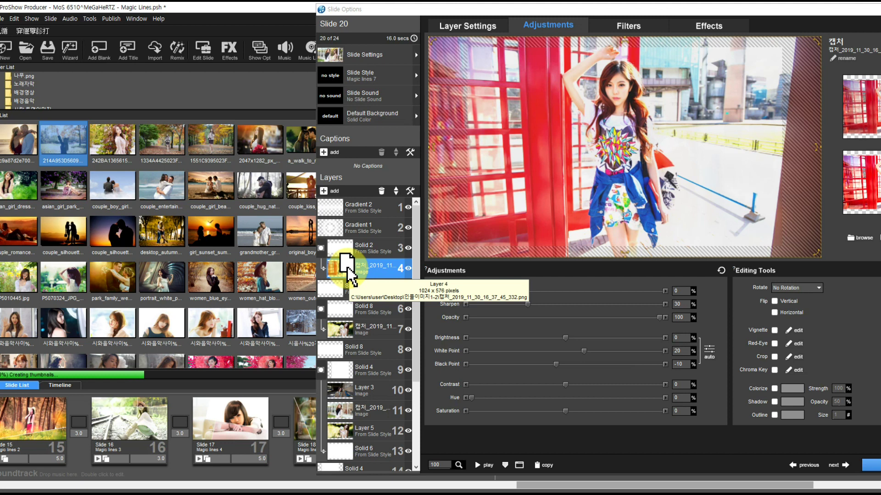
pyautogui.moveTo(347, 267); pyautogui.dragTo(347, 268)
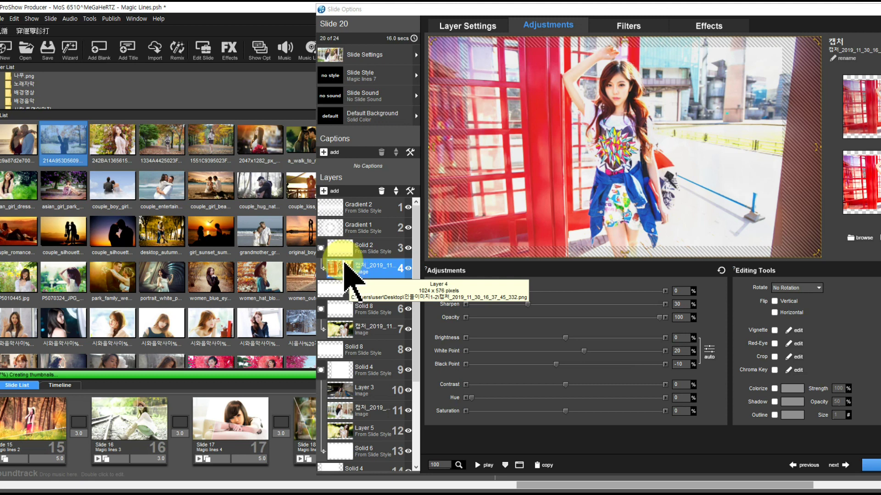
pyautogui.click(64, 145)
pyautogui.moveTo(57, 144); pyautogui.dragTo(354, 272)
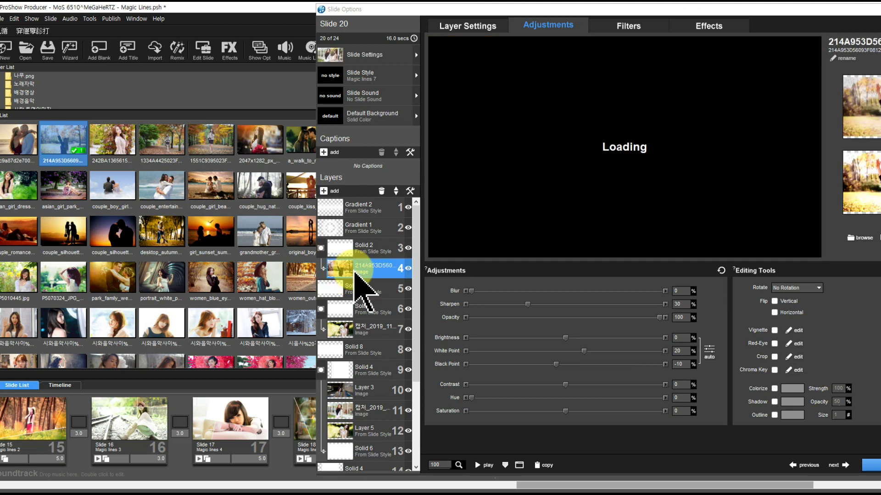
pyautogui.moveTo(206, 279); pyautogui.dragTo(345, 328)
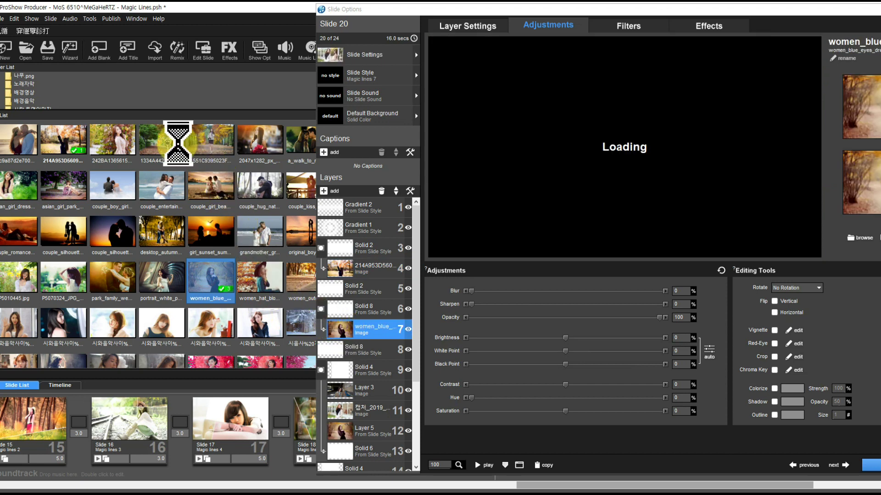
# Replace slide 20's layer 10 photo with a 캡처_2020_04_15_22 picture of the woman in the yellow flower field
pyautogui.scroll(-3, 183, 287)
pyautogui.scroll(-10, 183, 287)
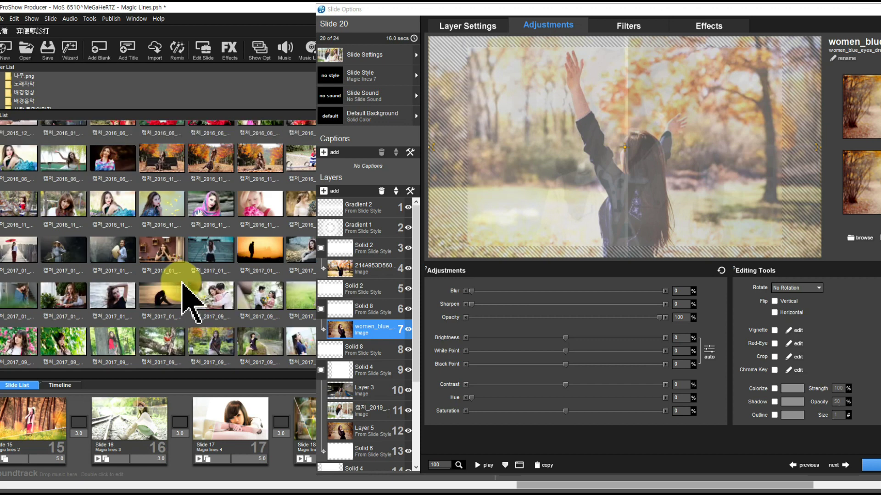
pyautogui.scroll(-8, 182, 282)
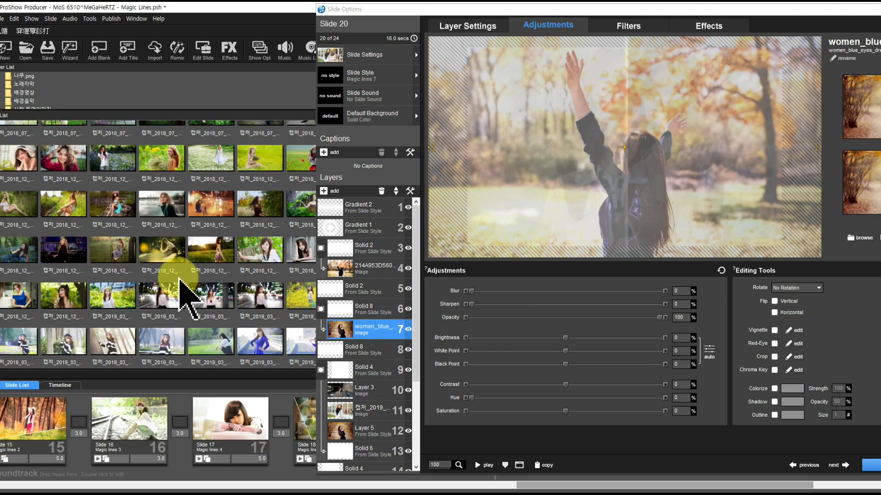
pyautogui.scroll(-5, 247, 291)
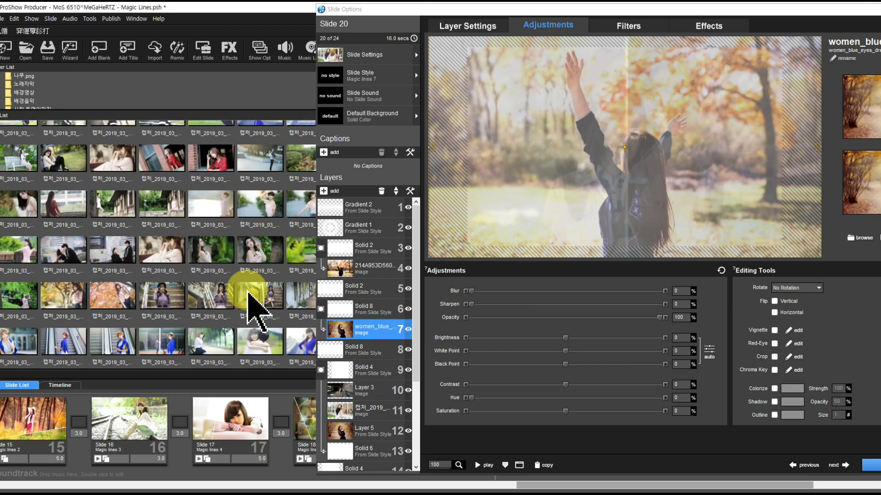
pyautogui.scroll(-8, 242, 285)
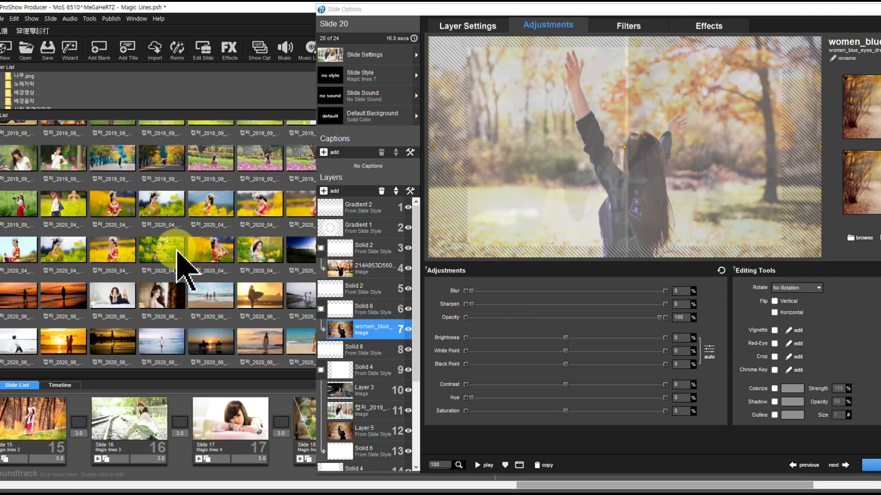
pyautogui.moveTo(224, 215); pyautogui.dragTo(340, 393)
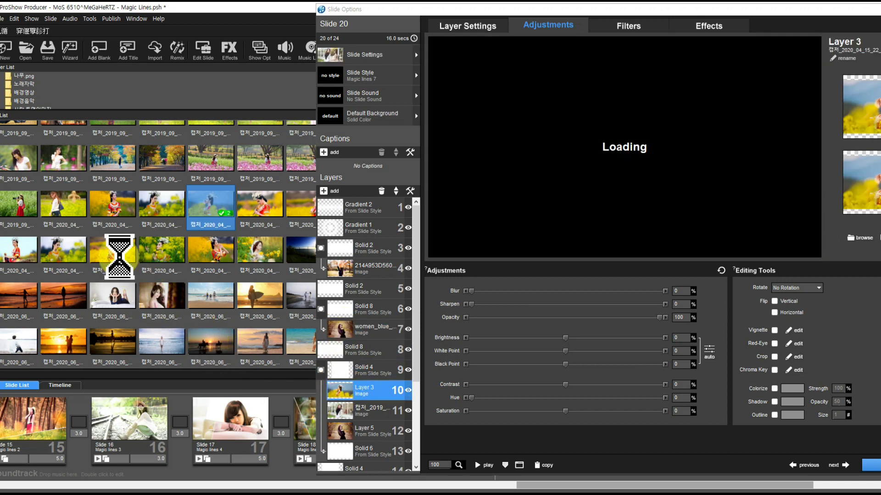
# On slide 20, put the photo of the woman in a hat picking grass in layer 11 and a 캡처_2020_08_09_10 picture in layer 12
pyautogui.scroll(-10, 187, 338)
pyautogui.scroll(-5, 186, 340)
pyautogui.moveTo(161, 251); pyautogui.dragTo(342, 409)
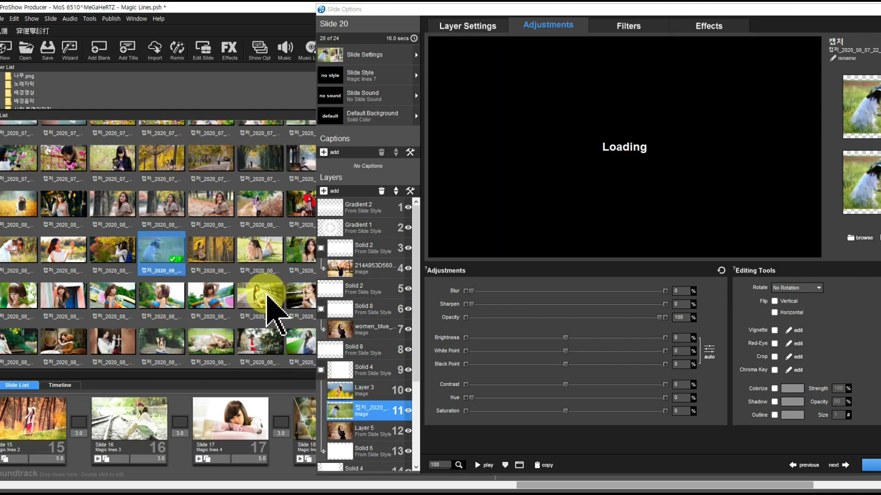
pyautogui.moveTo(291, 305); pyautogui.dragTo(346, 430)
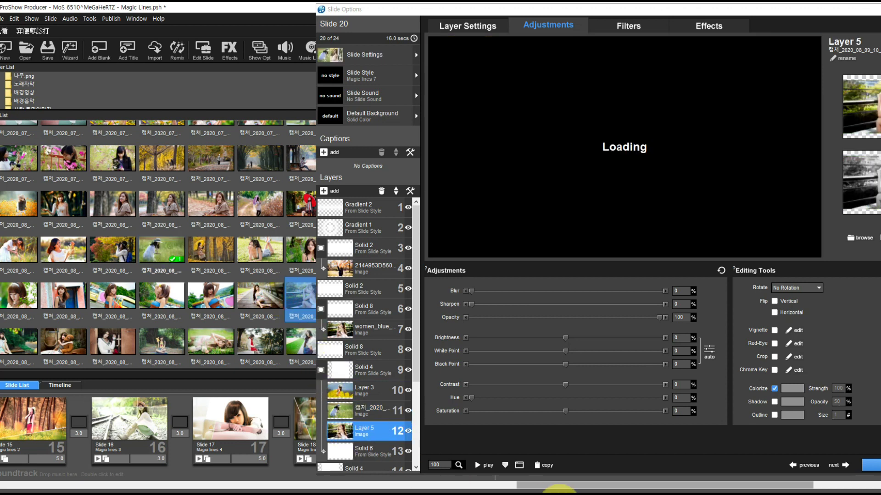
pyautogui.scroll(-2, 394, 385)
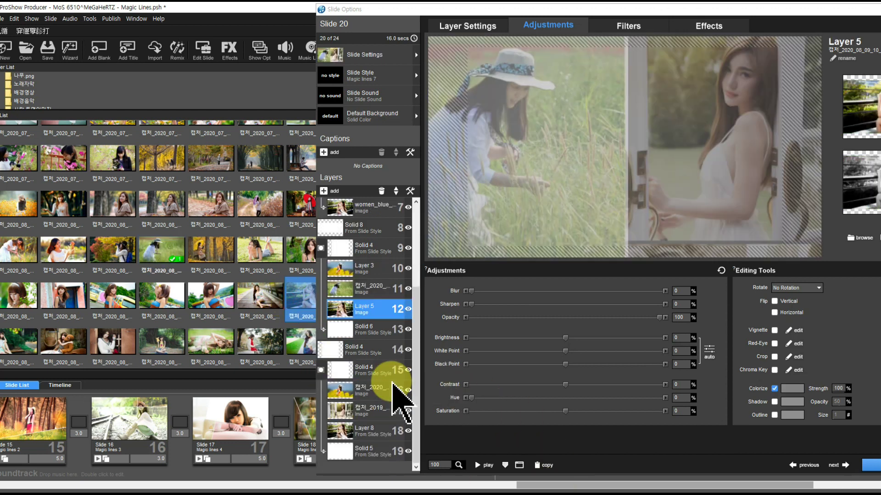
pyautogui.scroll(2, 394, 388)
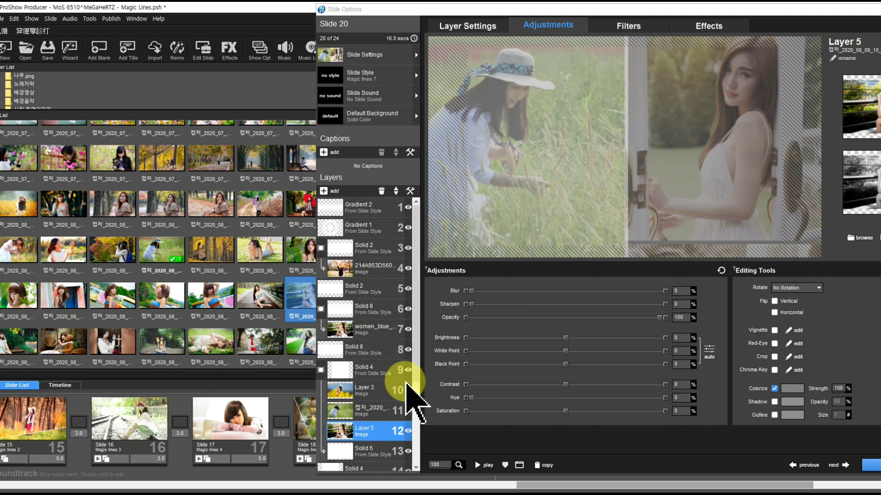
# On slide 21, put the photo of the woman lying on the grass in layer 4 and the yellow-umbrella autumn photo in layer 7
pyautogui.click(836, 466)
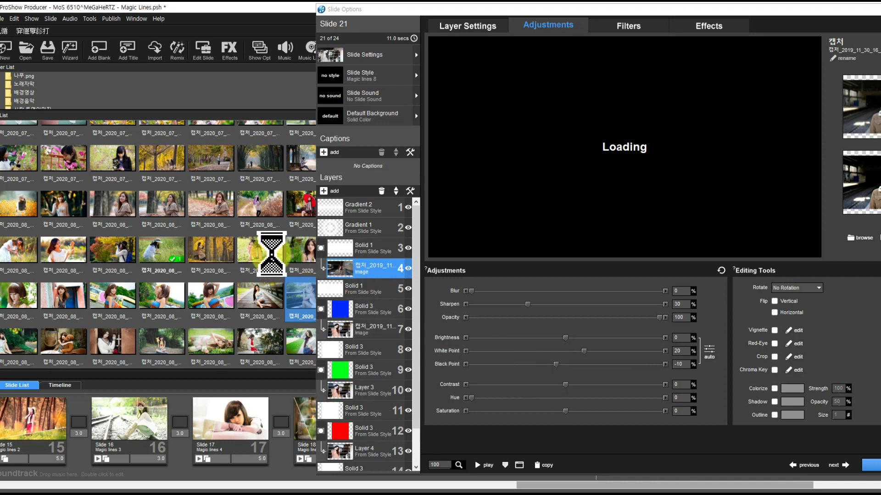
pyautogui.moveTo(281, 267); pyautogui.dragTo(339, 271)
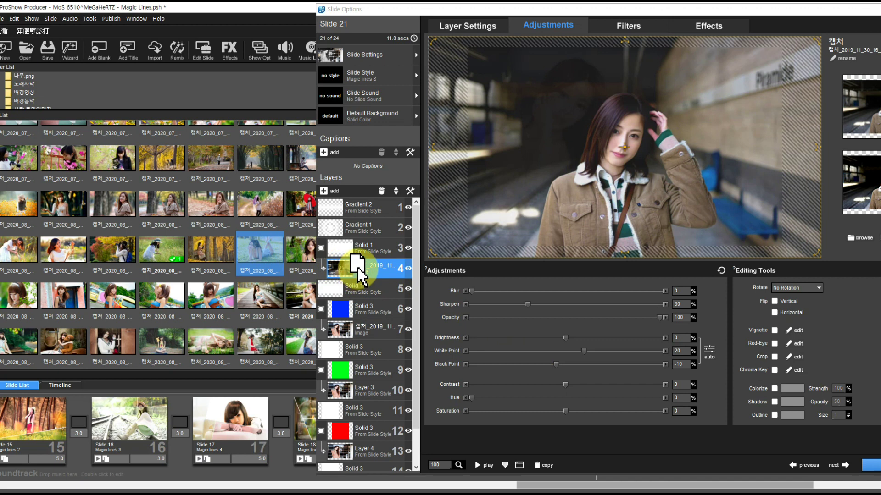
pyautogui.moveTo(357, 271); pyautogui.dragTo(359, 273)
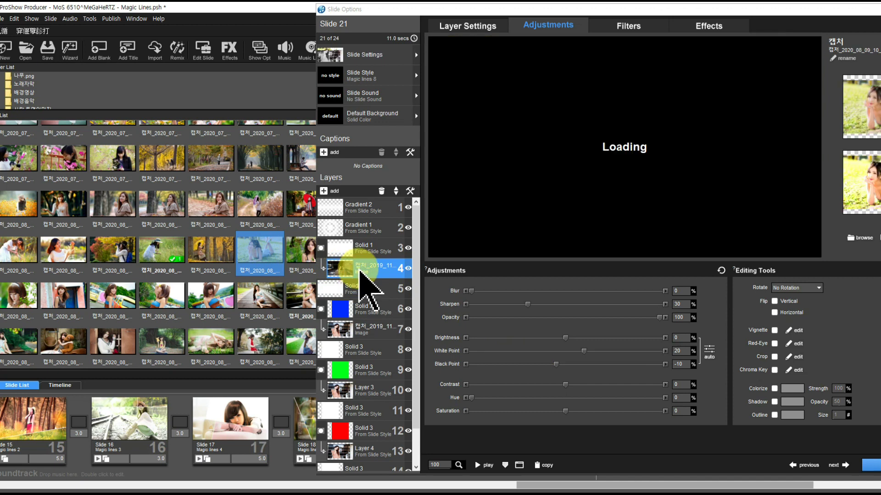
pyautogui.moveTo(208, 256); pyautogui.dragTo(342, 331)
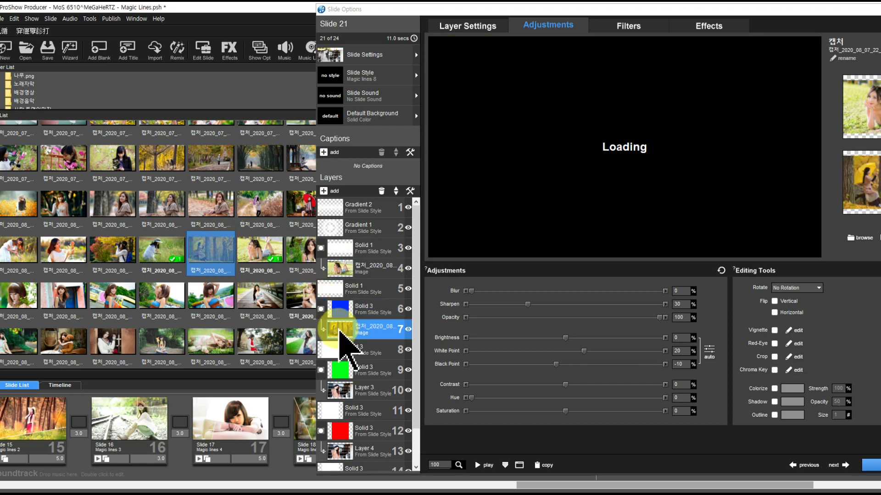
pyautogui.scroll(-1, 389, 382)
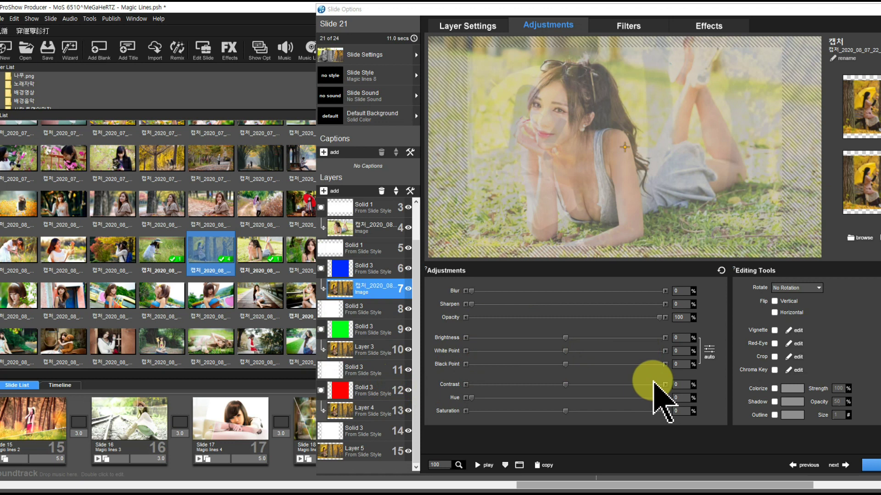
# Replace slide 21's layer 4 photo with the parasol picture 캡처_2020_08_07_22_45_50_531.png
pyautogui.click(374, 228)
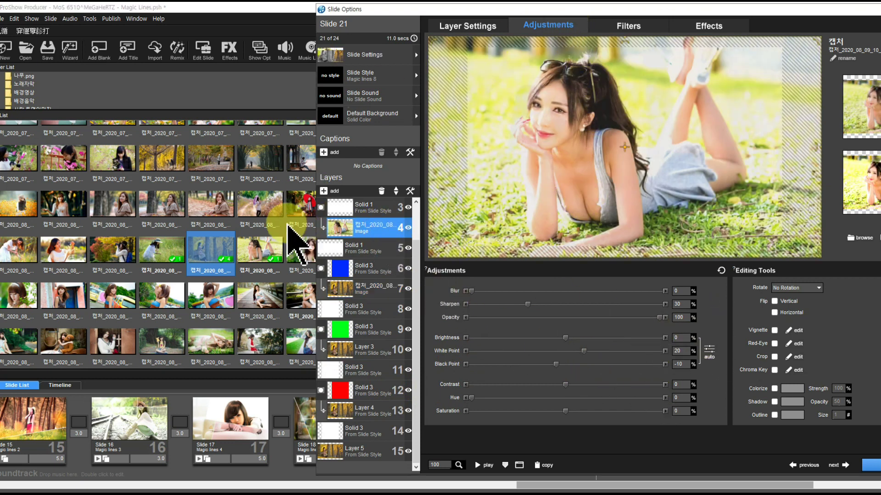
pyautogui.moveTo(257, 206); pyautogui.dragTo(352, 232)
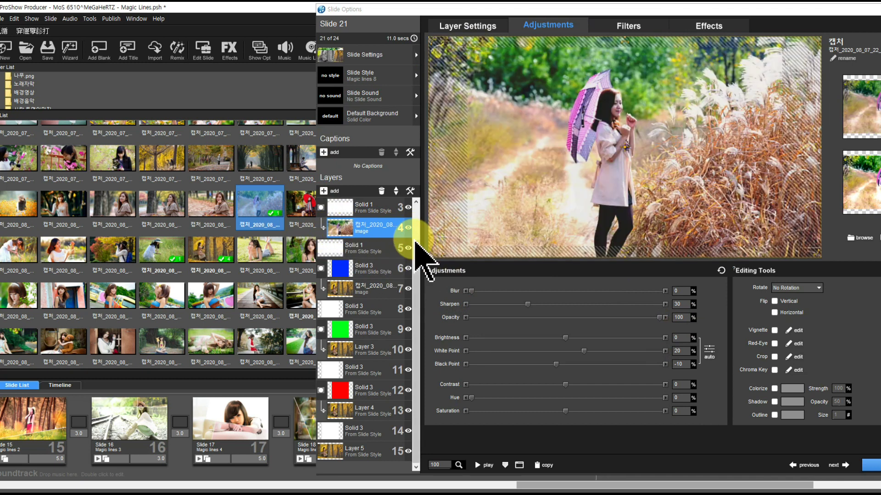
pyautogui.moveTo(534, 9); pyautogui.dragTo(483, 10)
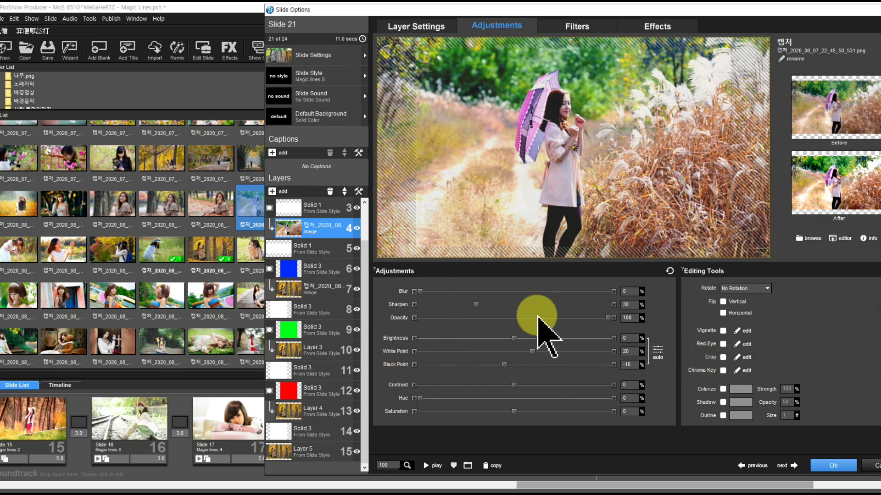
# On slide 22, put 캡처_2020_08_19_00_27_04_732.png in layer 5 and 캡처_2020_08_19_00_29_10_577.png in layer 10
pyautogui.click(793, 465)
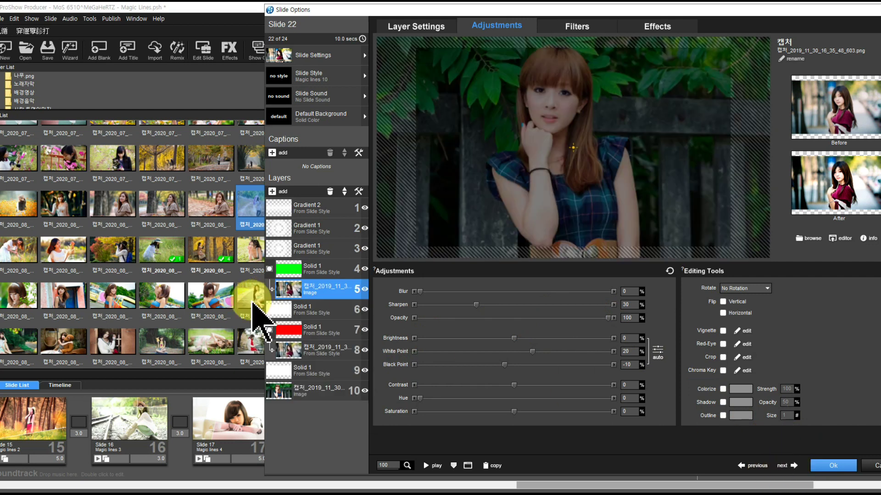
pyautogui.scroll(-4, 220, 307)
pyautogui.moveTo(205, 298); pyautogui.dragTo(299, 293)
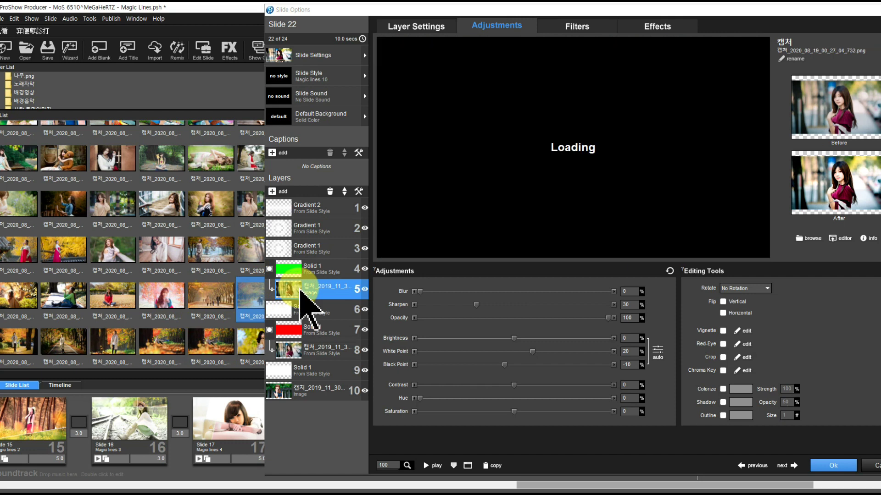
pyautogui.moveTo(109, 345); pyautogui.dragTo(314, 393)
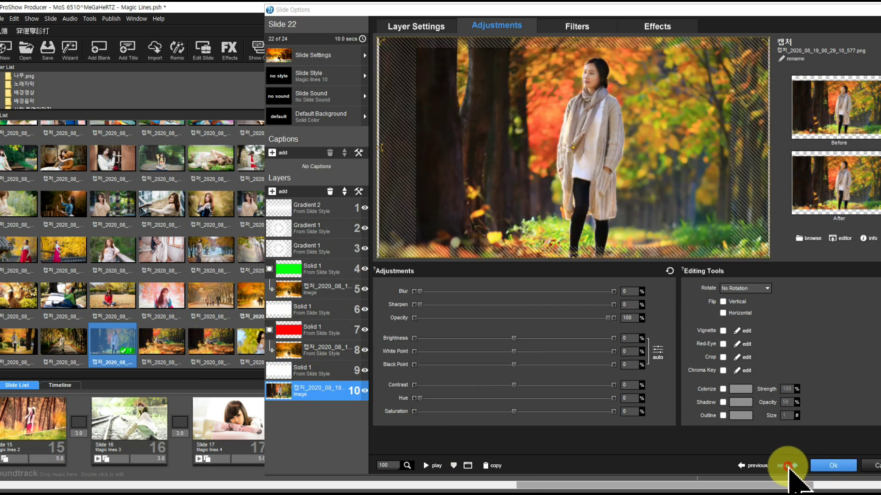
# On slide 23, replace the layer 3 photo with 캡처_2020_08_19_00_23_44_515.png
pyautogui.click(789, 466)
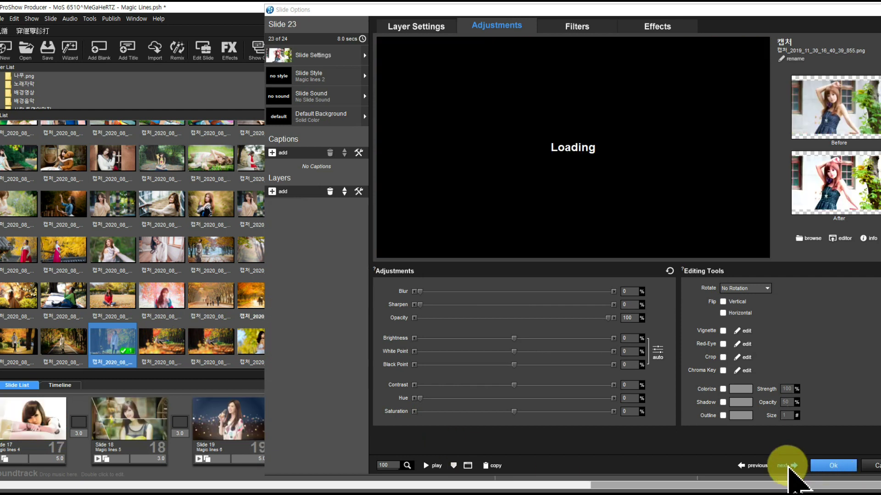
pyautogui.moveTo(132, 315); pyautogui.dragTo(289, 252)
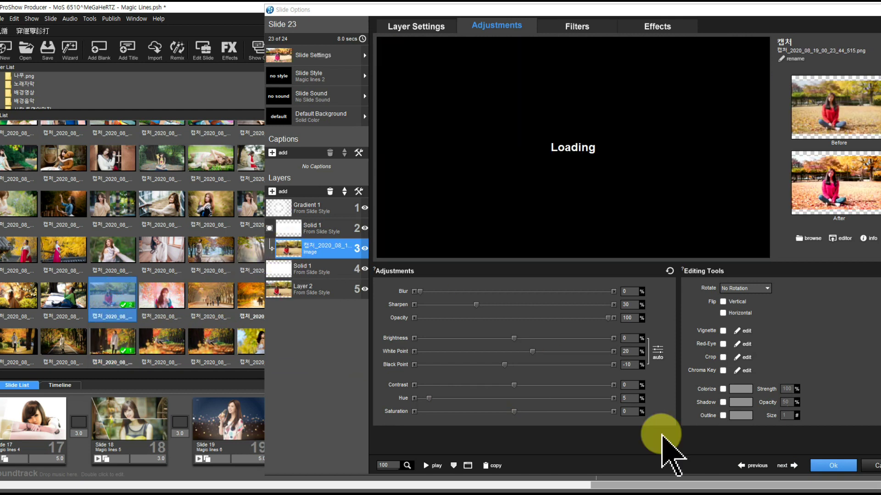
# On slide 24, put the photo of the woman on the wooded path in layer 4 and 캡처_2020_08_09_10_32_00_154.png in layer 7
pyautogui.click(793, 467)
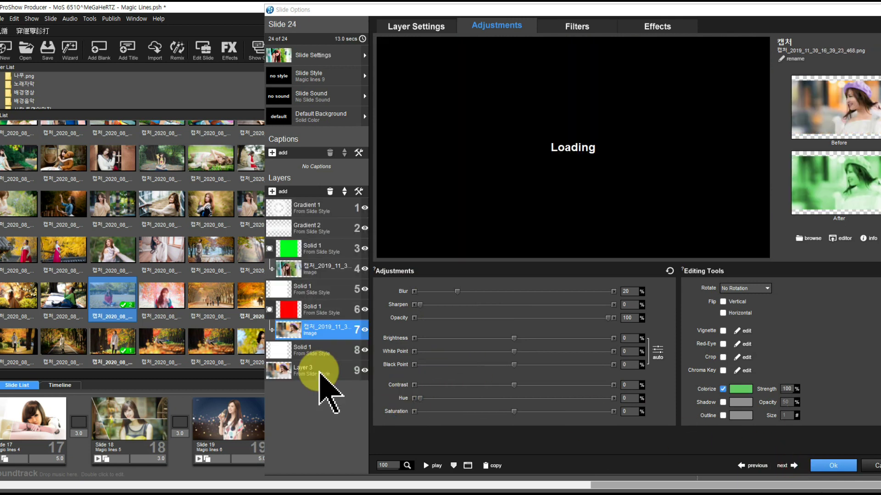
pyautogui.moveTo(304, 11); pyautogui.dragTo(408, 20)
pyautogui.moveTo(311, 220); pyautogui.dragTo(390, 275)
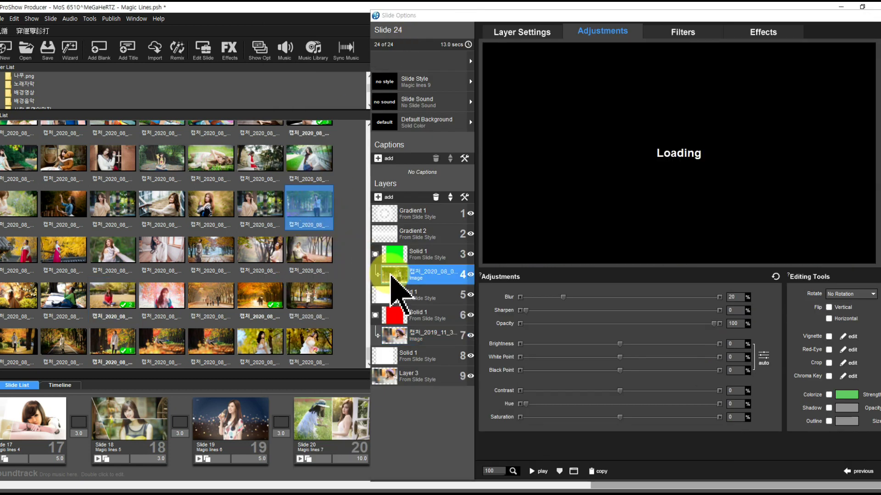
pyautogui.moveTo(257, 204); pyautogui.dragTo(406, 338)
pyautogui.moveTo(456, 15); pyautogui.dragTo(423, 14)
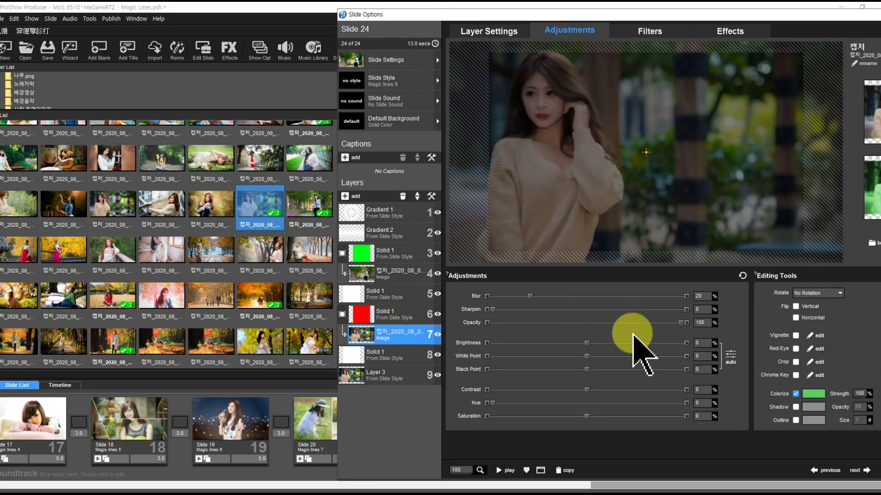
# Advance past the last slide and accept all the slide changes, closing the slide options
pyautogui.click(854, 470)
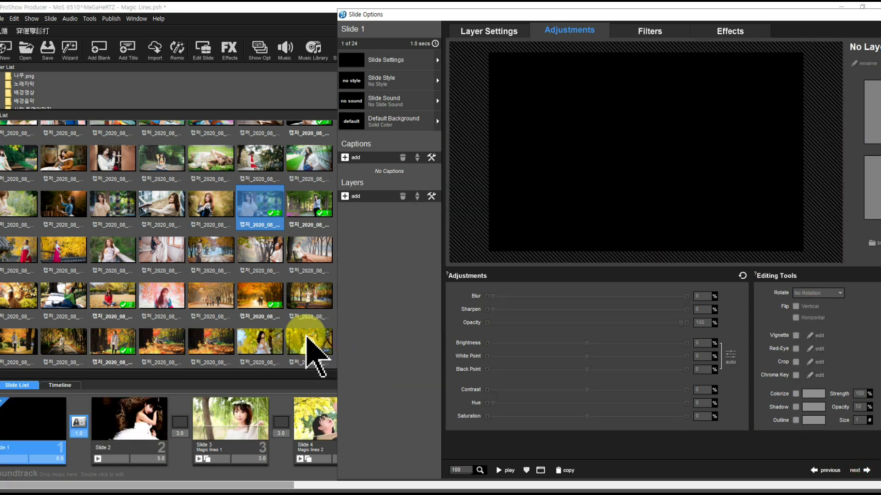
pyautogui.moveTo(693, 16); pyautogui.dragTo(474, 13)
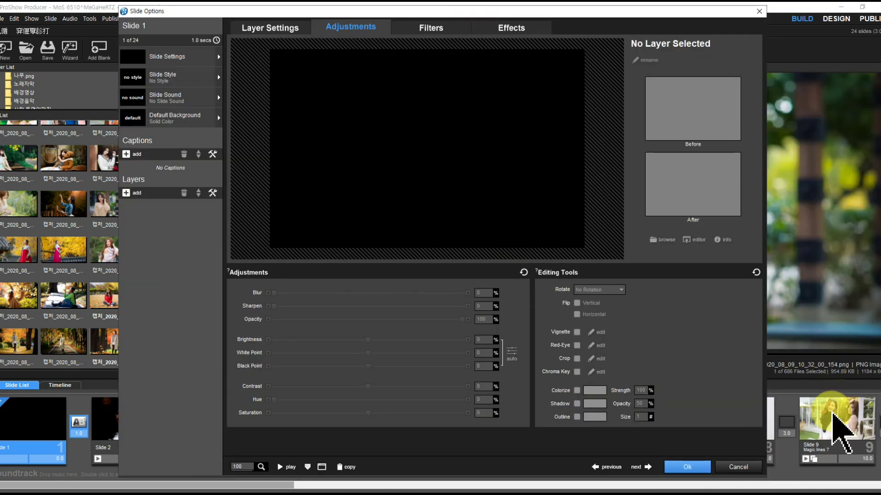
pyautogui.click(690, 468)
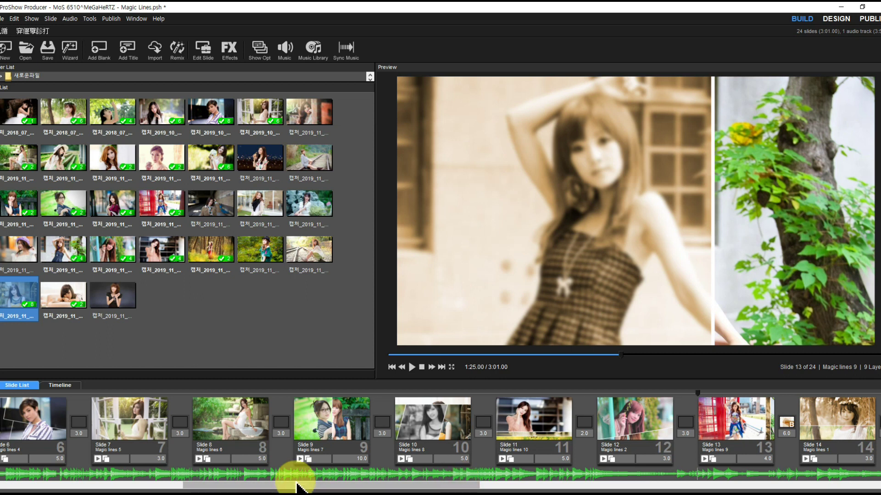
# On slide 2, add the video leaves (3).mp4 from the desktop folder 파티클영상 as a new layer
pyautogui.moveTo(296, 486); pyautogui.dragTo(108, 483)
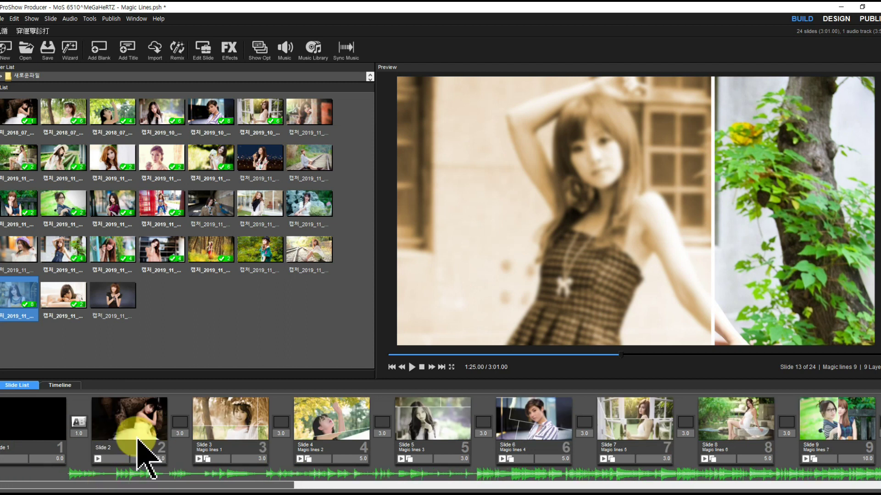
pyautogui.doubleClick(151, 430)
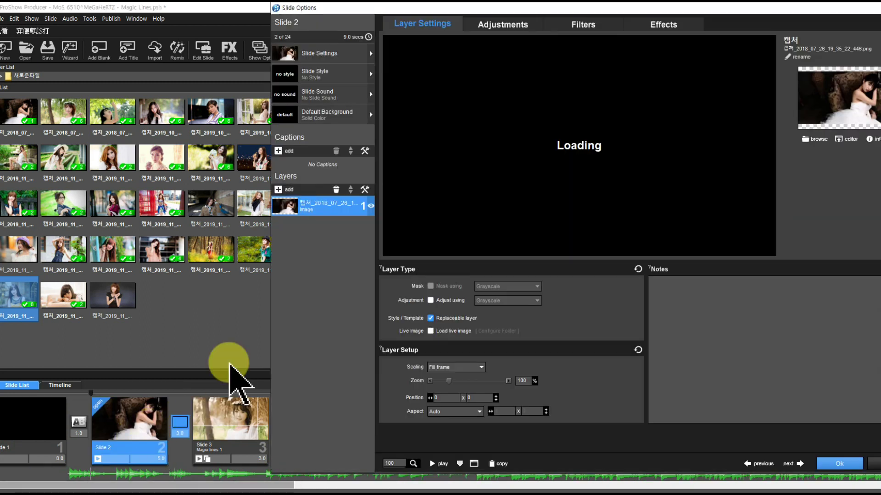
pyautogui.click(277, 189)
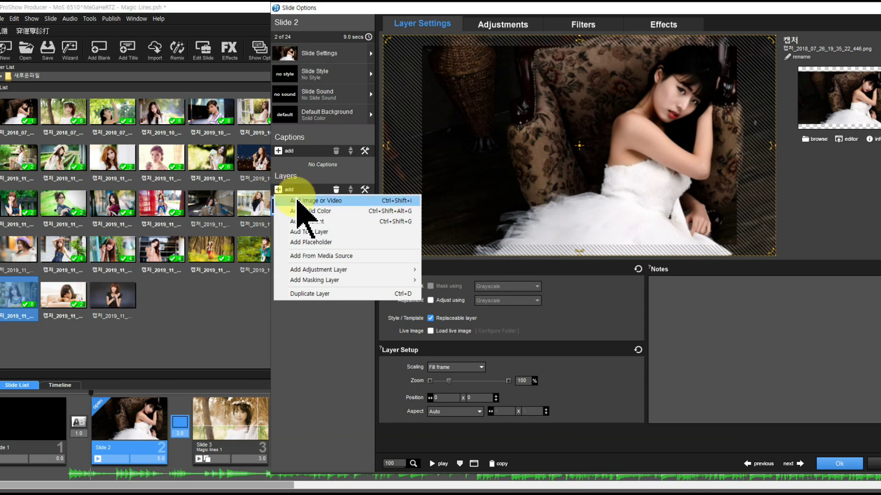
pyautogui.click(326, 201)
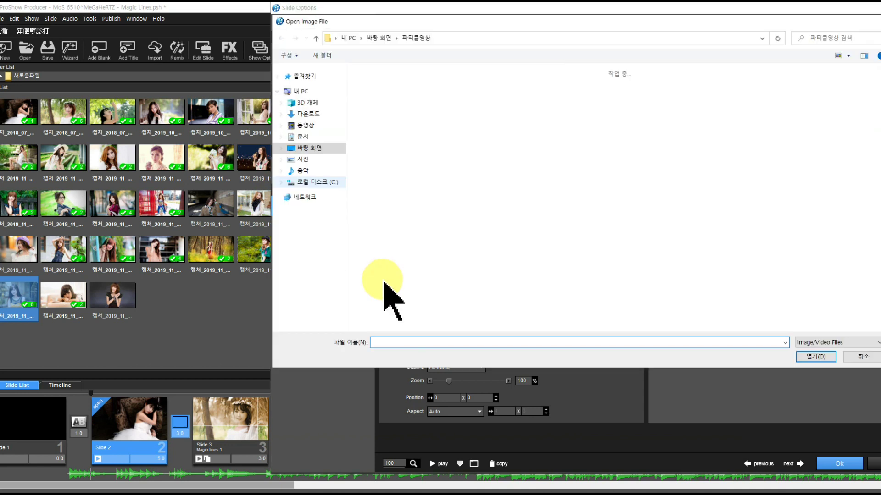
pyautogui.click(309, 148)
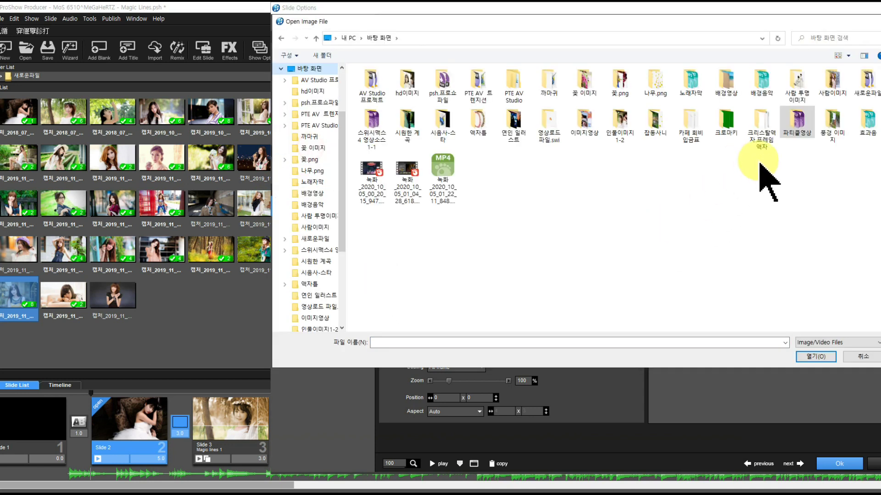
pyautogui.doubleClick(790, 122)
pyautogui.scroll(-3, 640, 229)
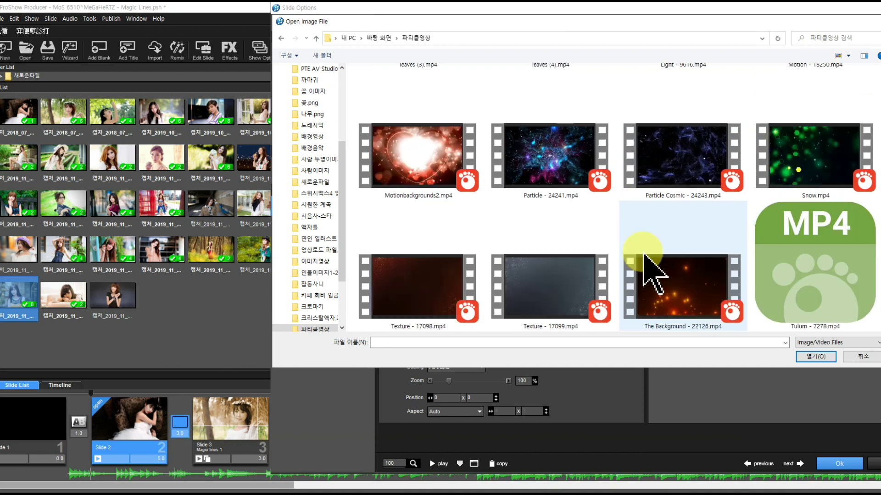
pyautogui.scroll(-5, 647, 262)
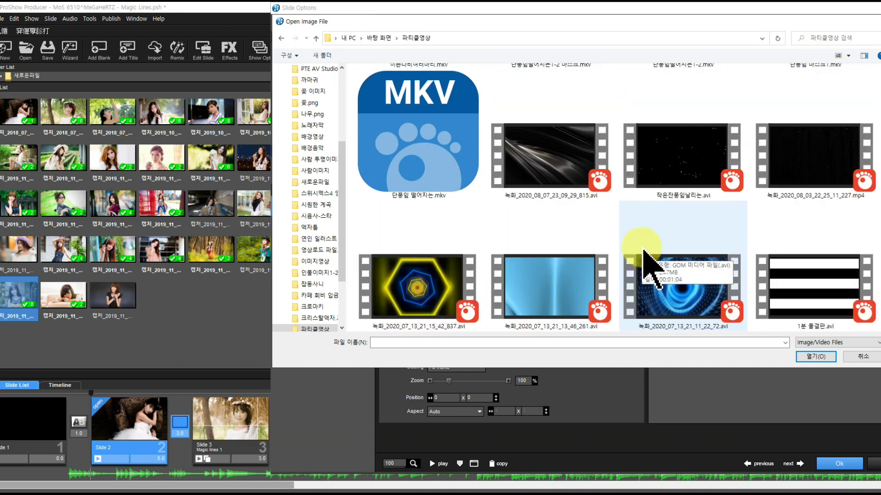
pyautogui.scroll(-6, 644, 250)
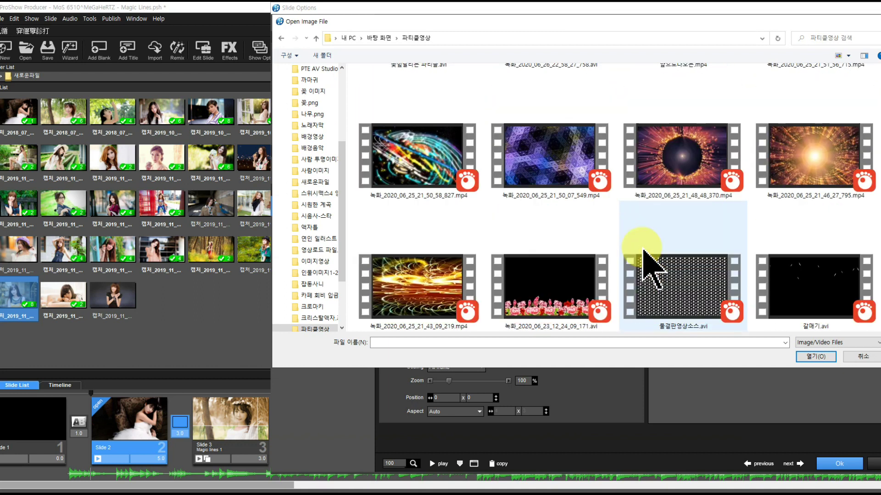
pyautogui.scroll(-6, 651, 269)
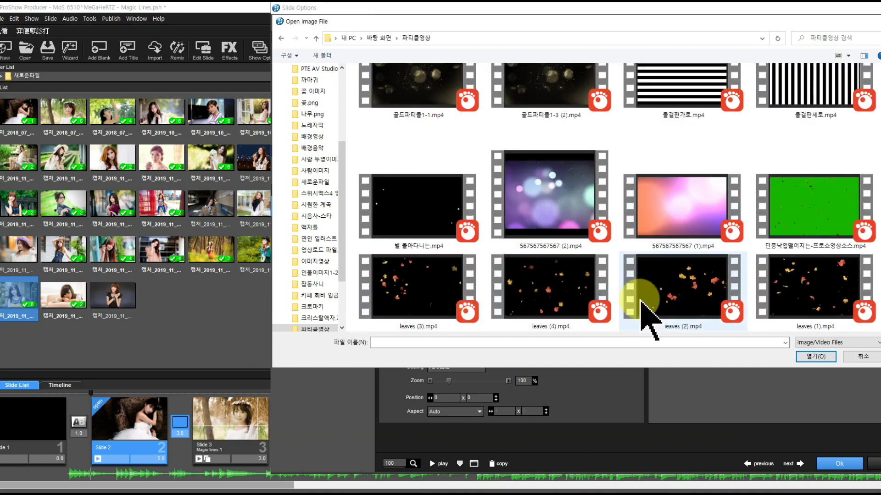
pyautogui.click(438, 307)
pyautogui.click(815, 357)
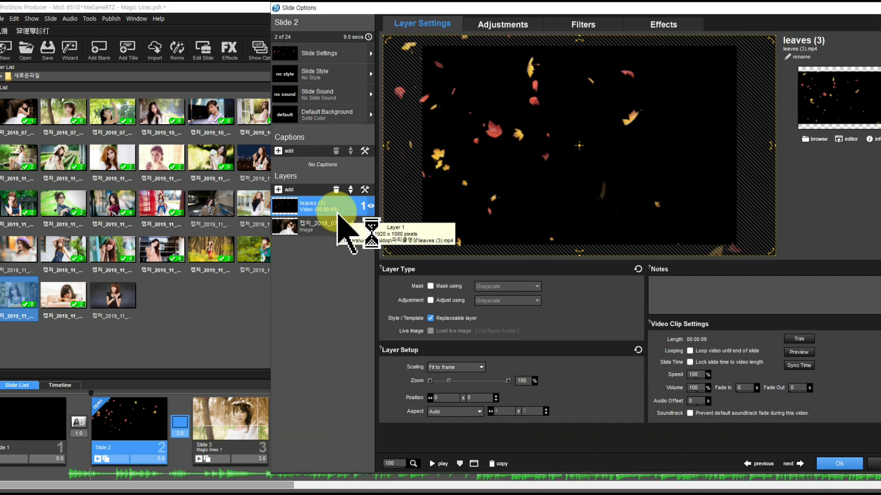
# Enable Chroma Key on the leaves (3) layer, setting both Intensity Threshold and Intensity Drop Off to 15%
pyautogui.moveTo(513, 10); pyautogui.dragTo(430, 13)
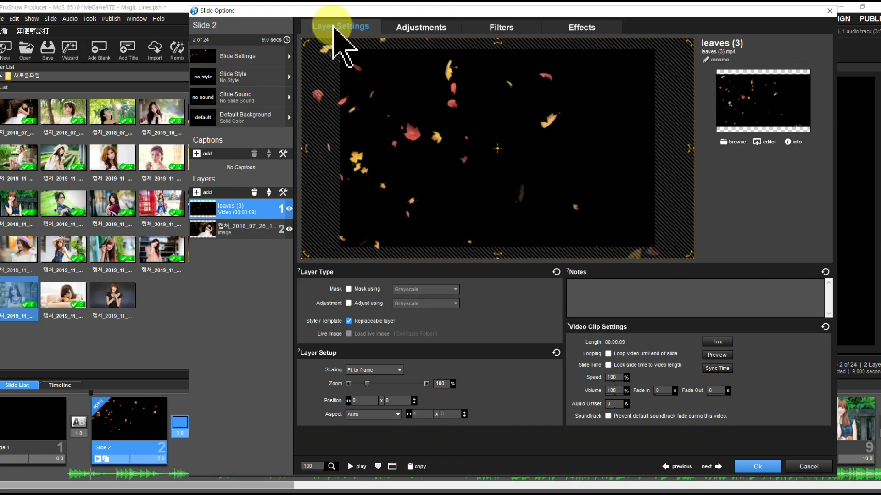
pyautogui.click(407, 29)
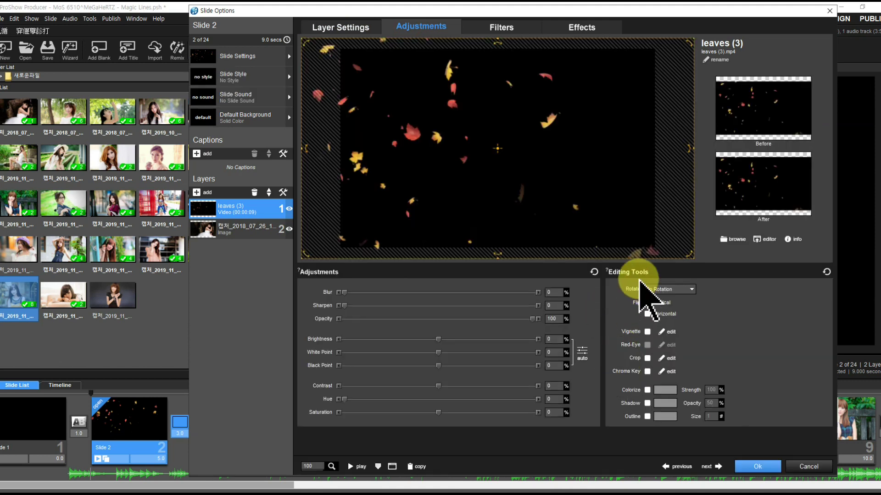
pyautogui.click(646, 371)
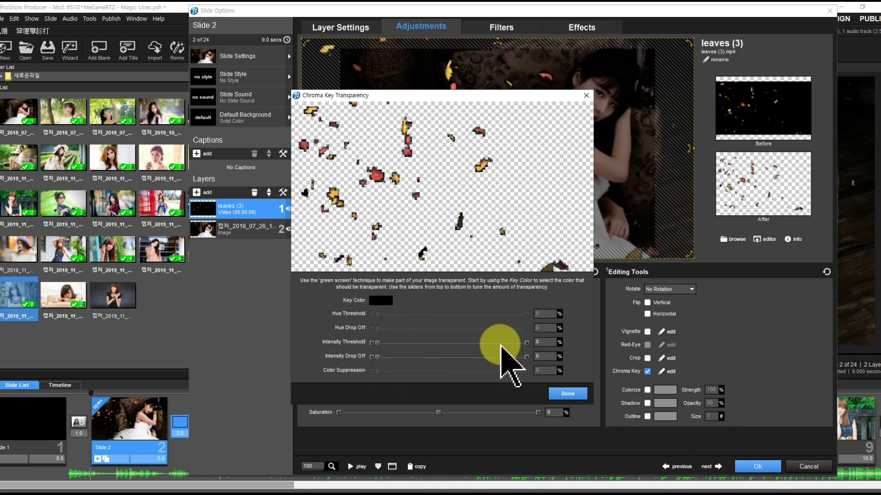
pyautogui.click(538, 342)
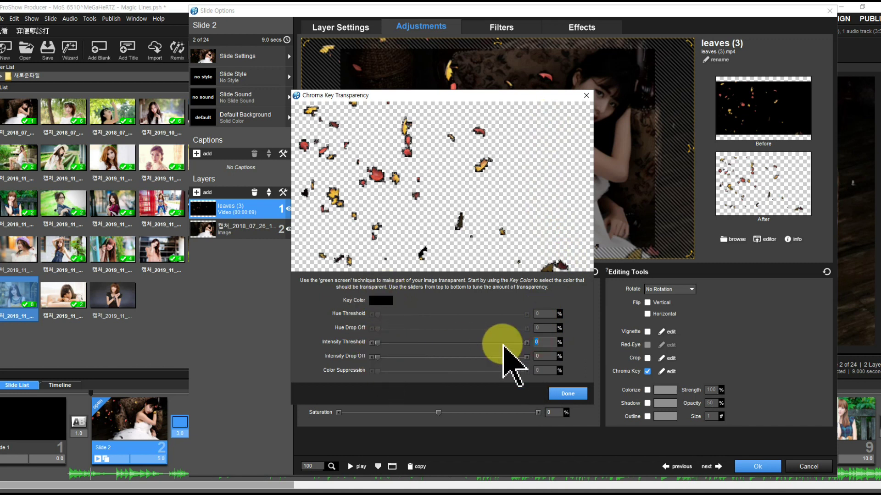
pyautogui.write('15')
pyautogui.press('Tab')
pyautogui.write('1')
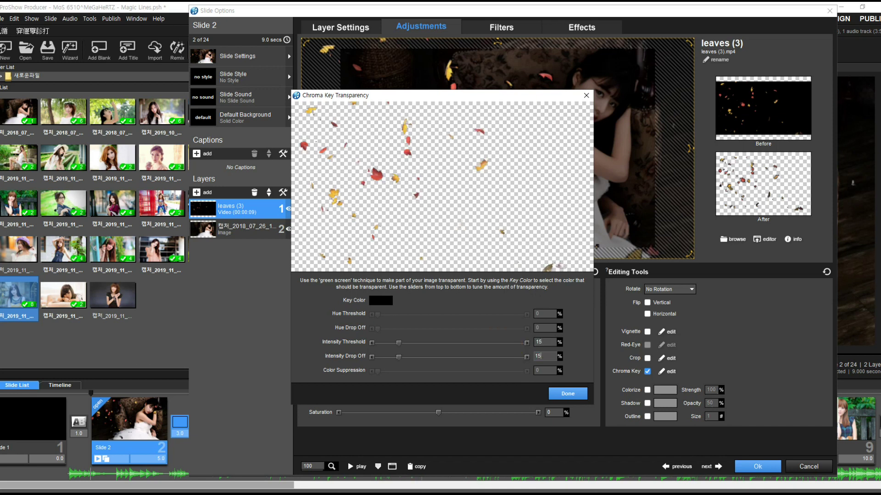
pyautogui.click(582, 393)
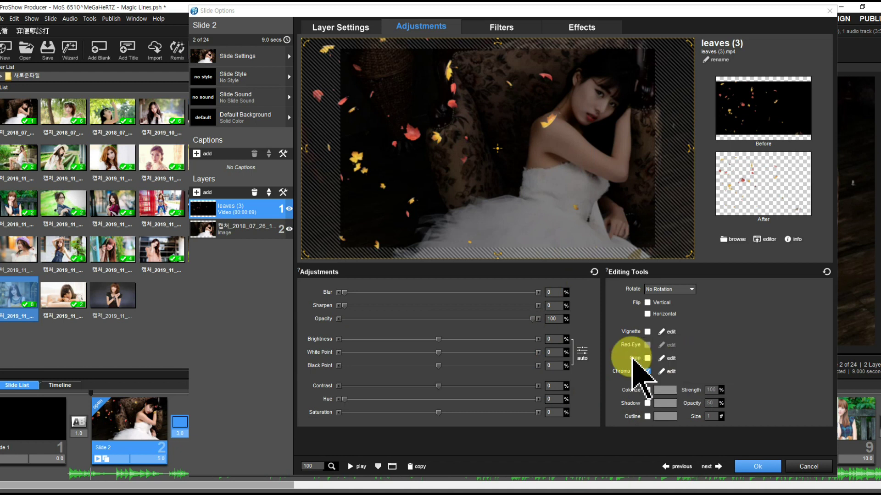
# Set the leaves (3) layer's Sharpen to 30%, White Point to 20% and Black Point to -10%
pyautogui.click(554, 306)
pyautogui.write('30')
pyautogui.press('Tab')
pyautogui.press('Tab')
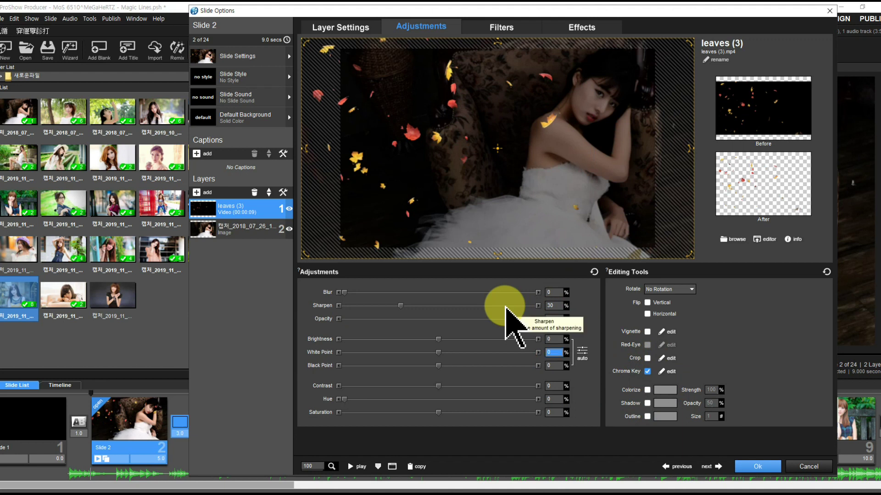
pyautogui.write('201-10')
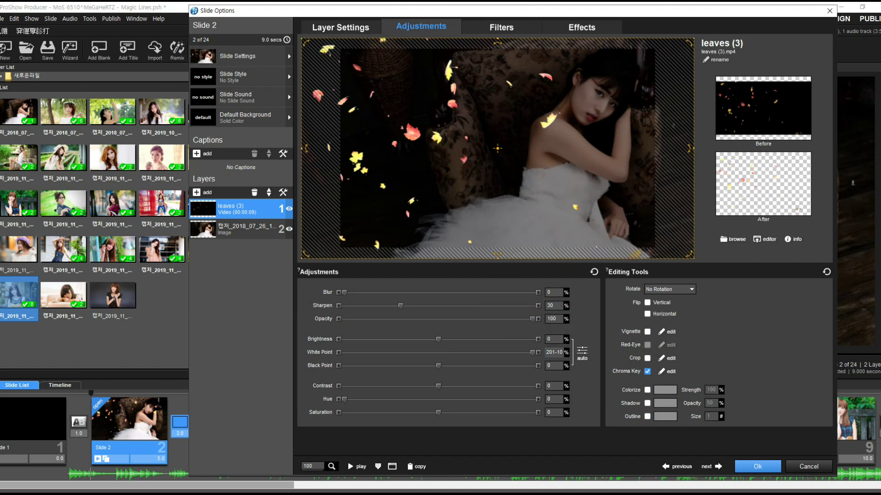
pyautogui.press('BackSpace')
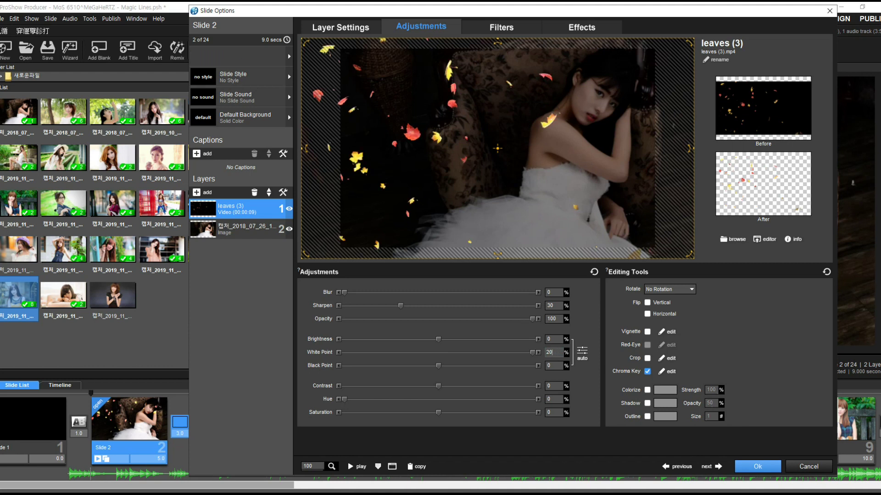
pyautogui.press('Tab')
pyautogui.write('-10')
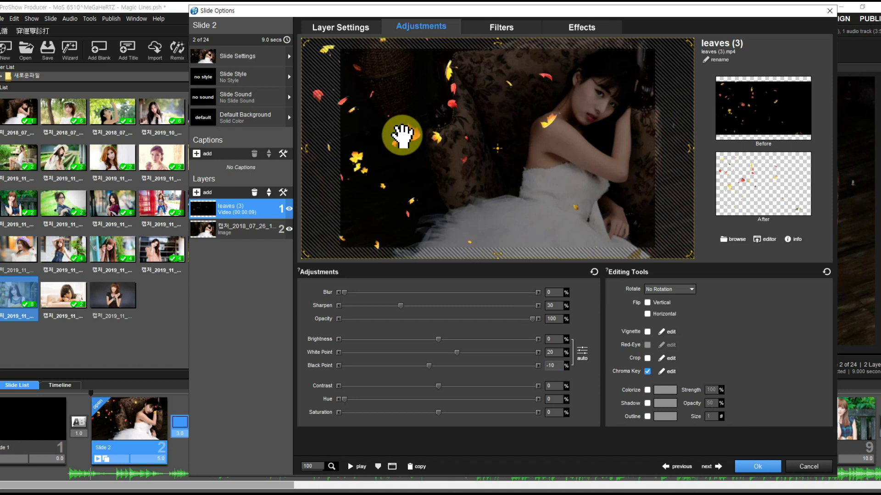
# Preview slide 2 with the falling leaves, stop the playback and accept the slide changes
pyautogui.click(351, 462)
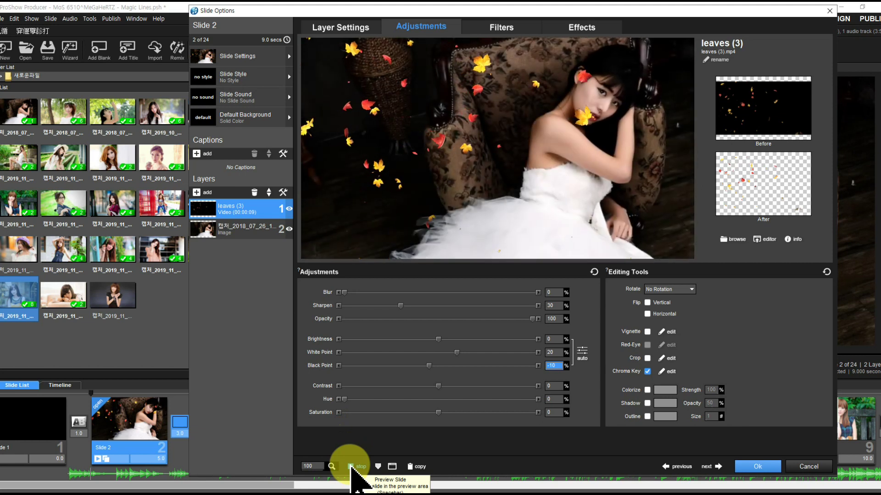
pyautogui.click(350, 467)
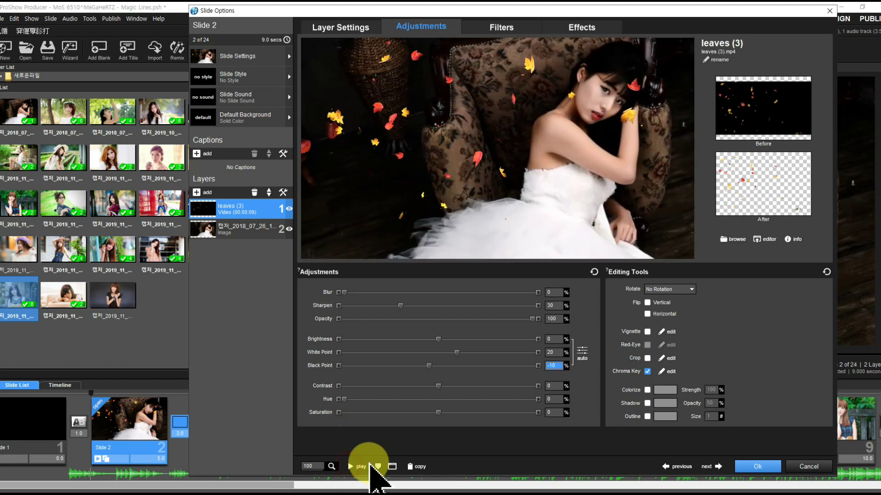
pyautogui.click(755, 467)
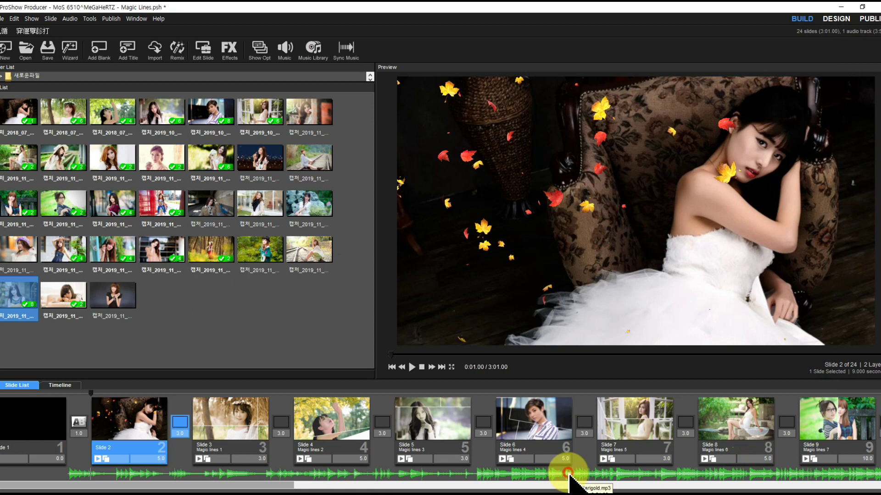
# Lower the Marigold.mp3 soundtrack's track volume to 34% and play the show from slide 2
pyautogui.doubleClick(568, 474)
pyautogui.moveTo(365, 268); pyautogui.dragTo(313, 266)
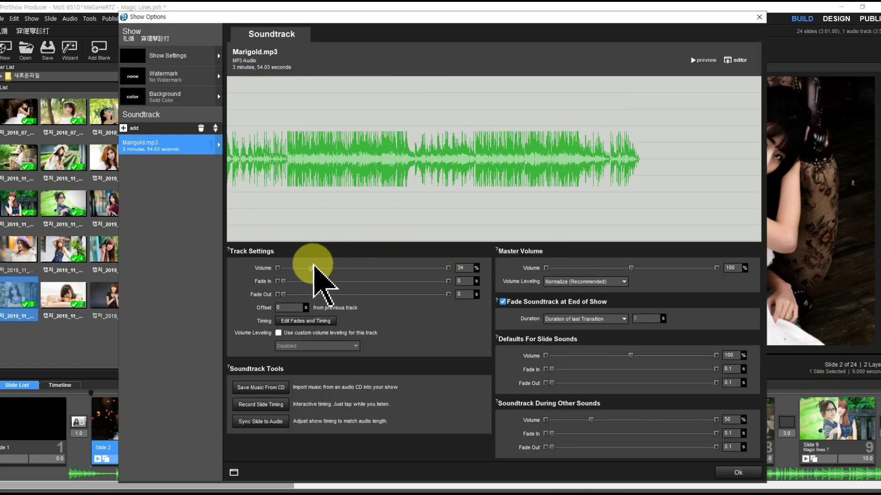
pyautogui.click(734, 472)
pyautogui.click(411, 367)
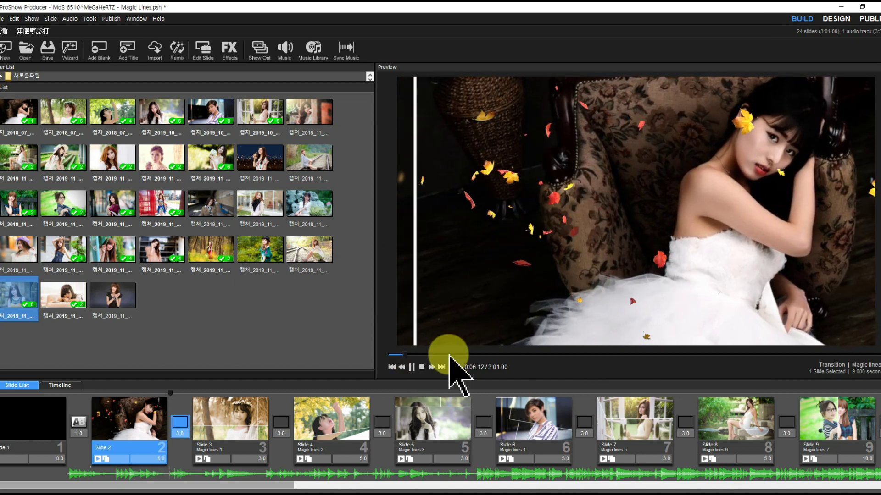
pyautogui.click(247, 413)
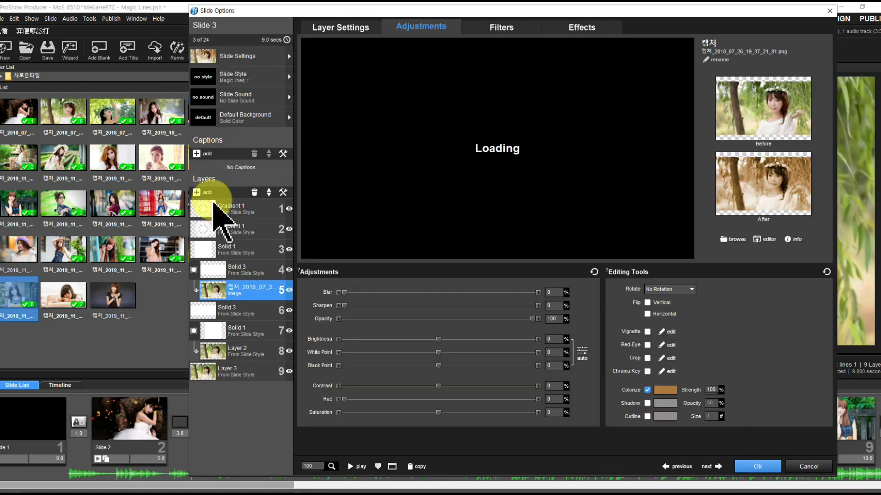
pyautogui.click(205, 193)
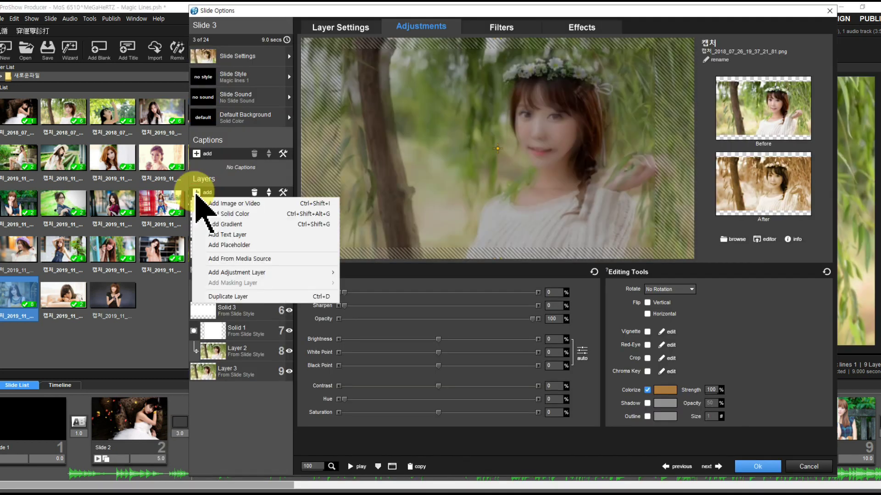
pyautogui.click(216, 192)
pyautogui.click(238, 390)
pyautogui.click(771, 467)
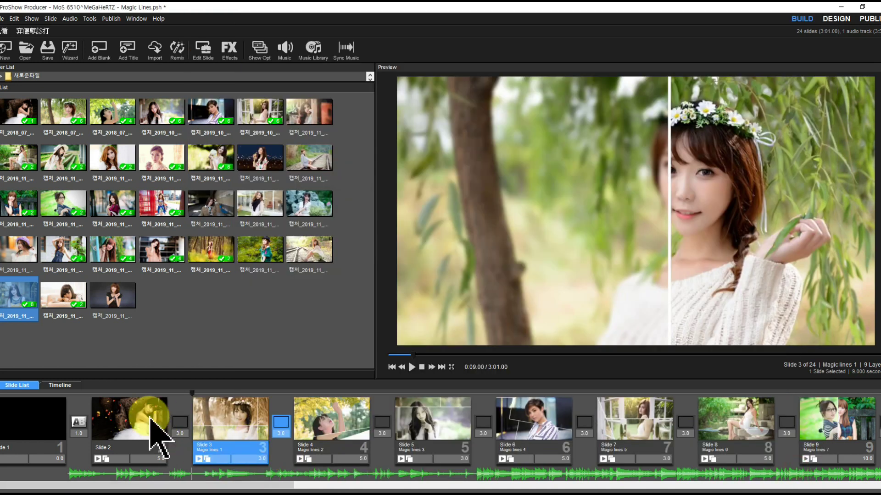
# Copy the leaves (3) layer from slide 2 to all slides and accept the slide changes
pyautogui.doubleClick(141, 415)
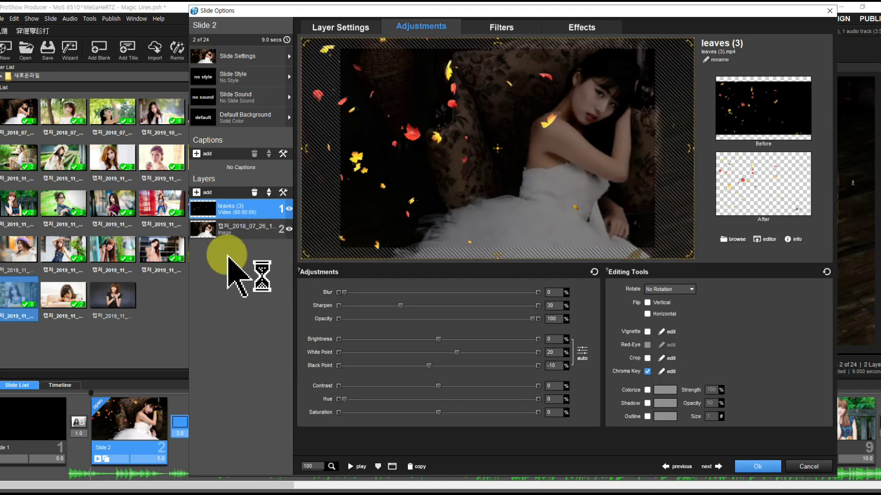
pyautogui.rightClick(235, 216)
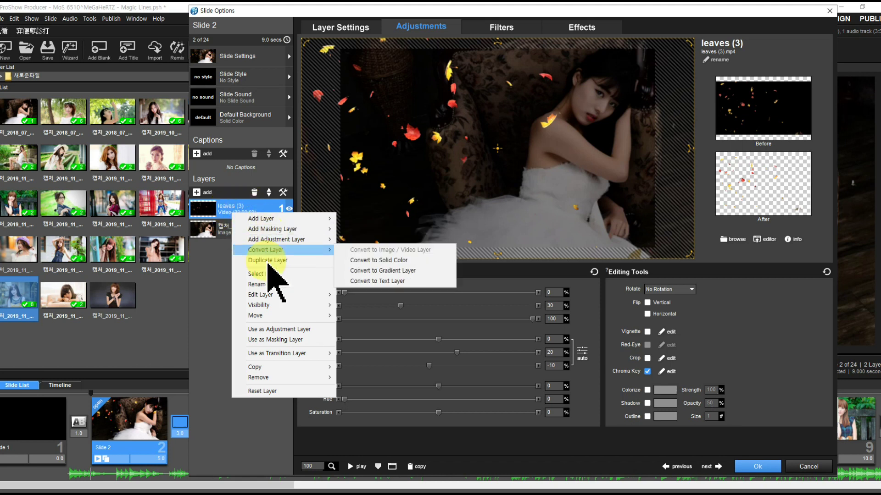
pyautogui.moveTo(257, 370)
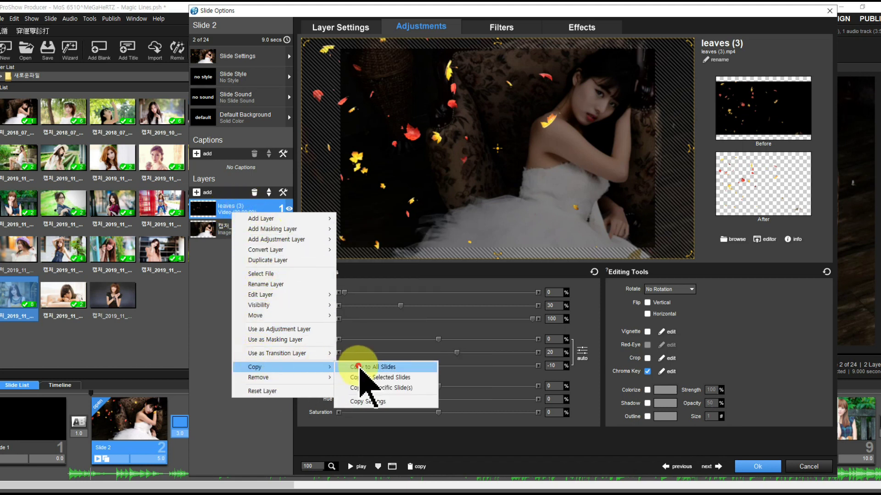
pyautogui.click(365, 367)
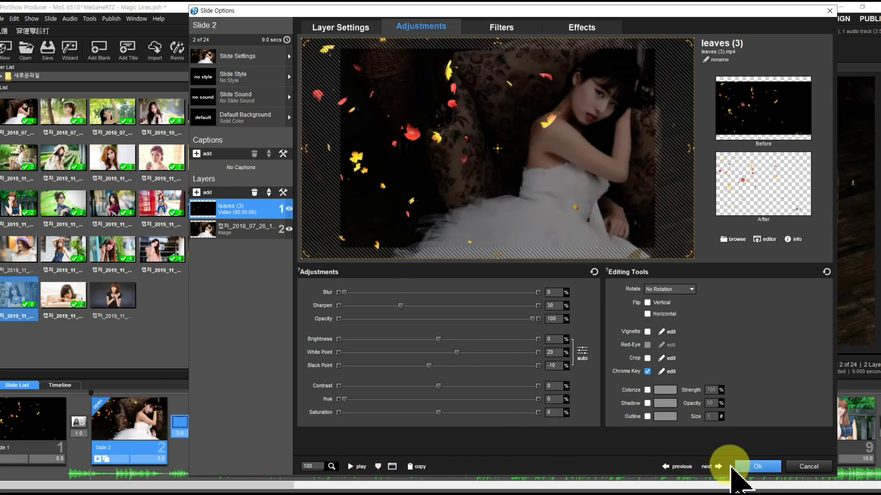
pyautogui.click(746, 467)
# Replace the leaves (3) video layer on slide 3 with leaves (4).mp4 from the particle video folder
pyautogui.doubleClick(233, 419)
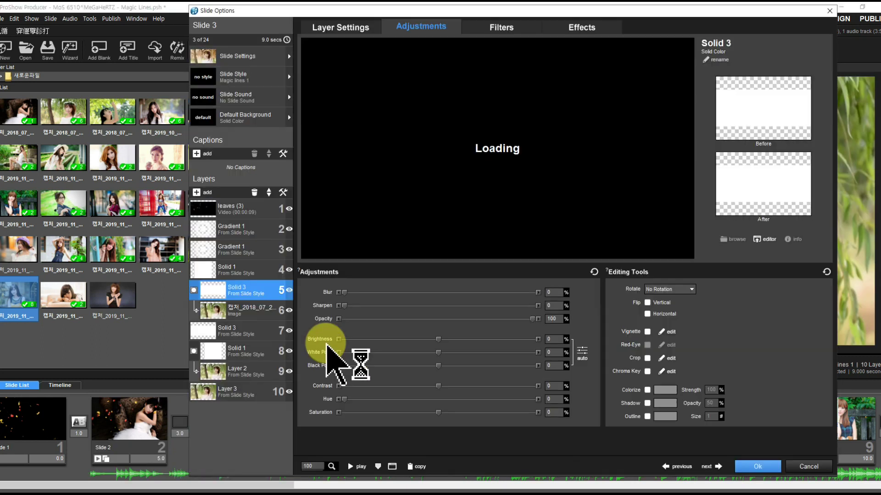
pyautogui.click(236, 208)
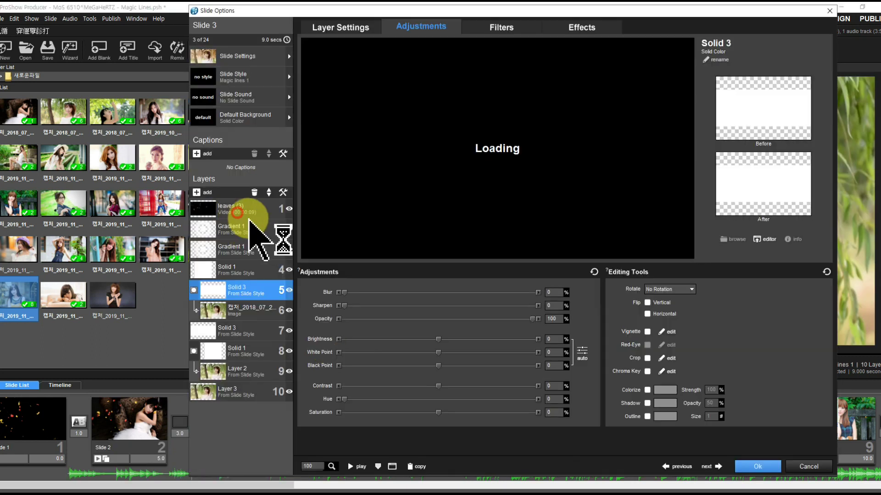
pyautogui.click(736, 239)
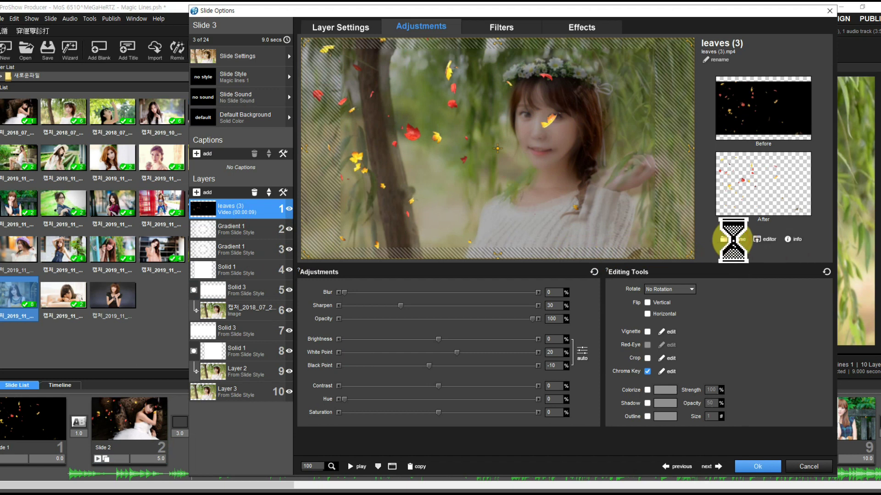
pyautogui.scroll(-3, 537, 303)
pyautogui.scroll(-3, 535, 278)
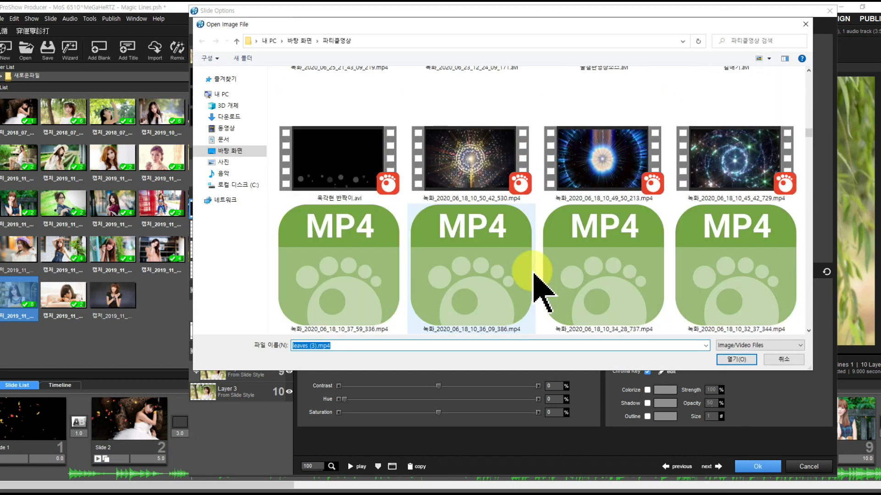
pyautogui.scroll(-3, 535, 277)
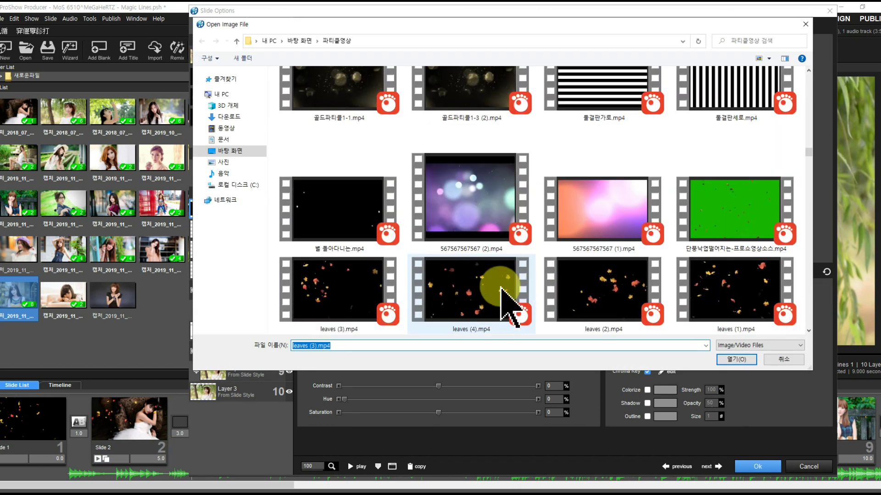
pyautogui.click(502, 305)
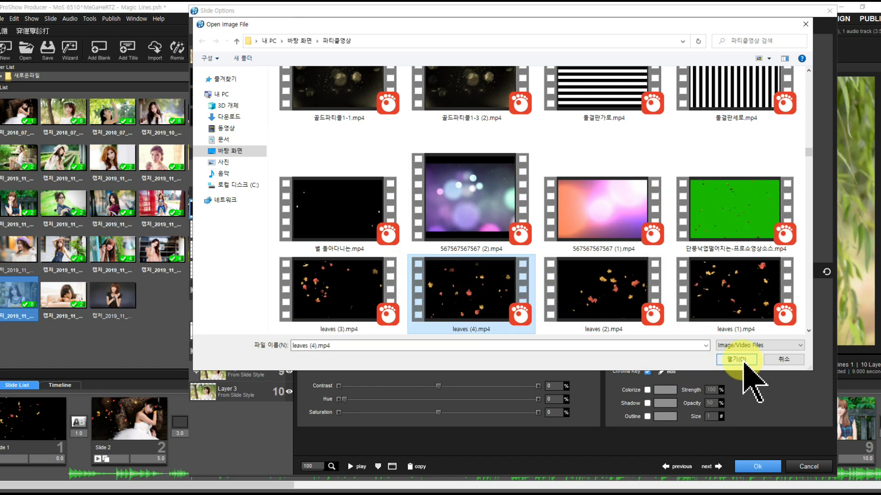
pyautogui.click(738, 360)
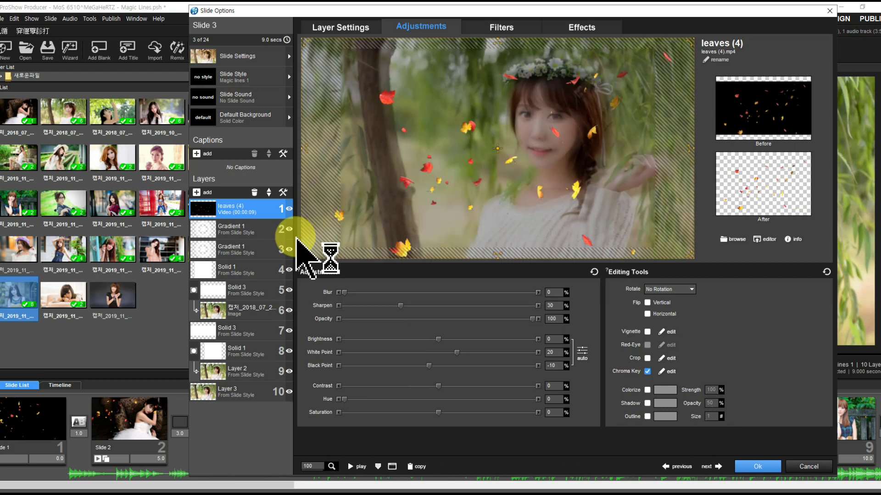
# Replace the leaves (3) video layer on slide 4 with leaves (2).mp4 from the particle video folder
pyautogui.click(711, 466)
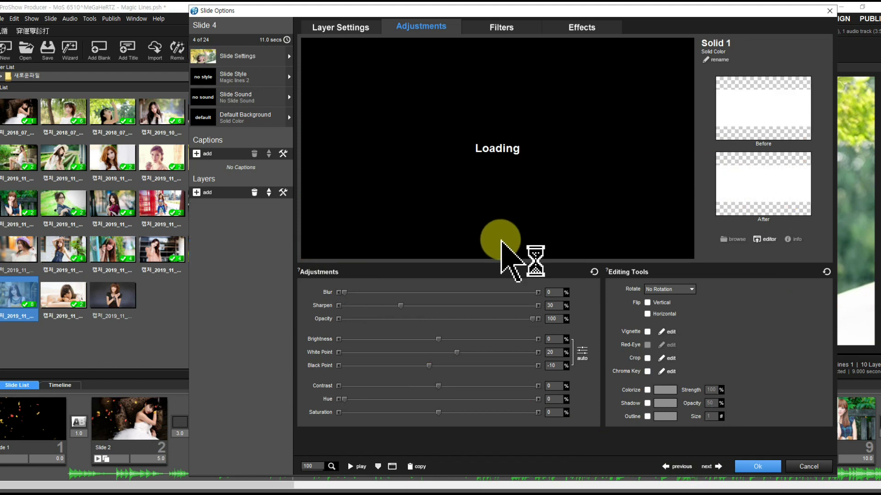
pyautogui.click(234, 208)
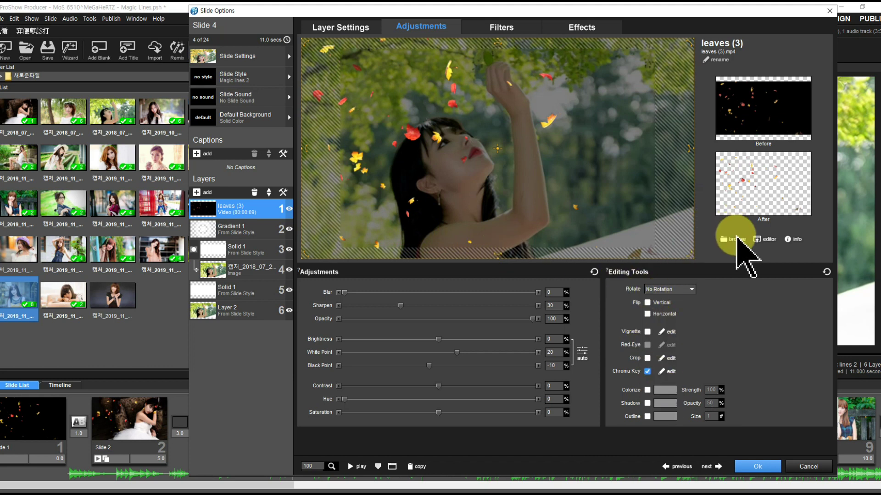
pyautogui.click(737, 240)
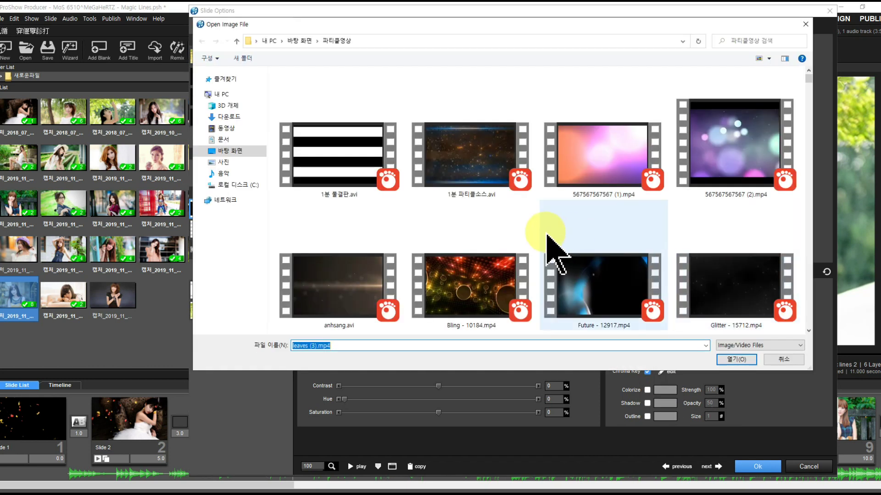
pyautogui.scroll(-5, 550, 246)
pyautogui.scroll(-10, 551, 247)
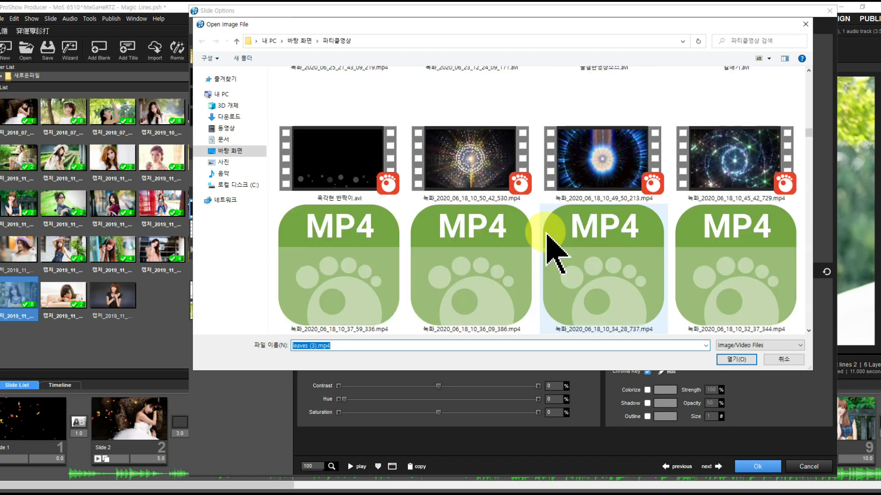
pyautogui.scroll(5, 548, 243)
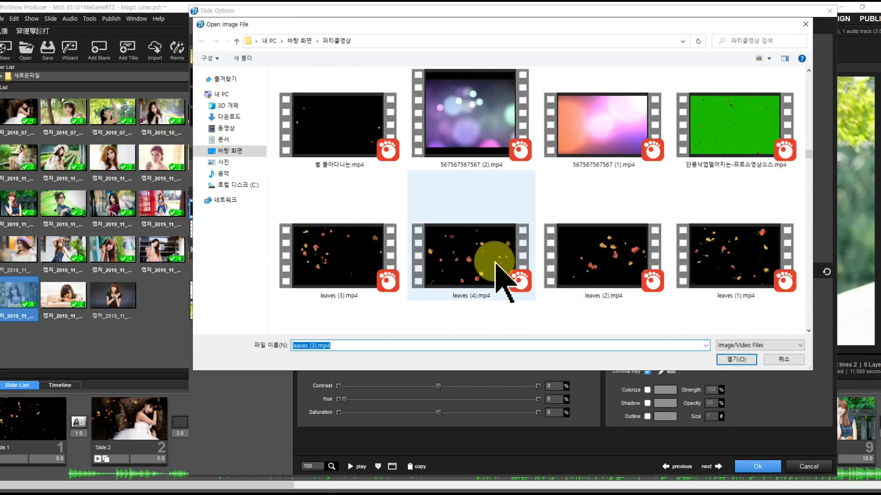
pyautogui.click(597, 294)
pyautogui.click(733, 359)
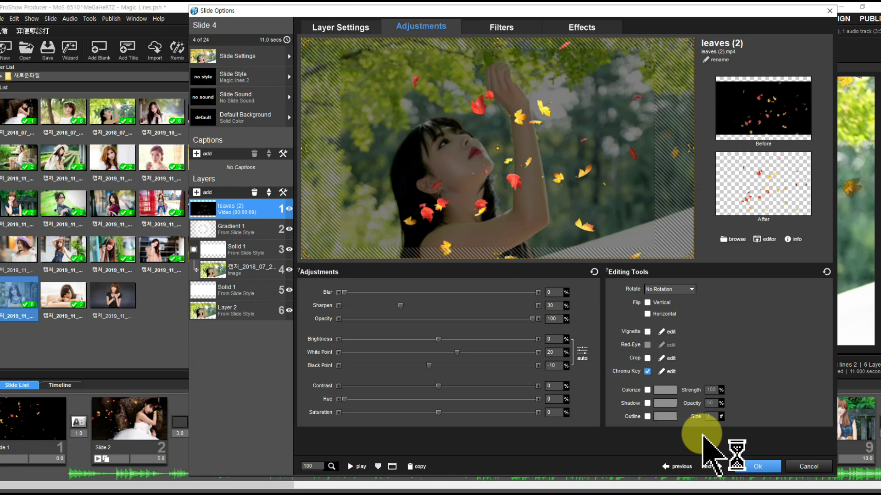
# Replace the leaves (3) video layer on slide 5 with leaves (1).mp4, accept the slide changes and close the project folder window
pyautogui.click(719, 467)
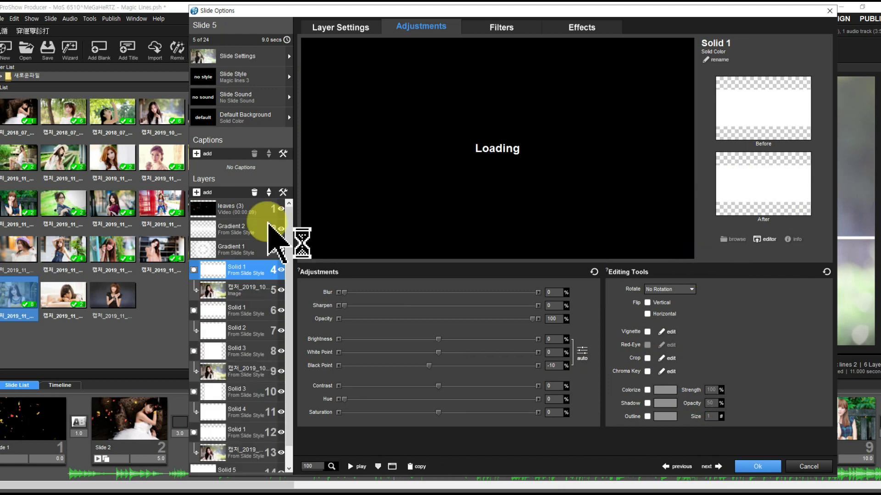
pyautogui.click(240, 210)
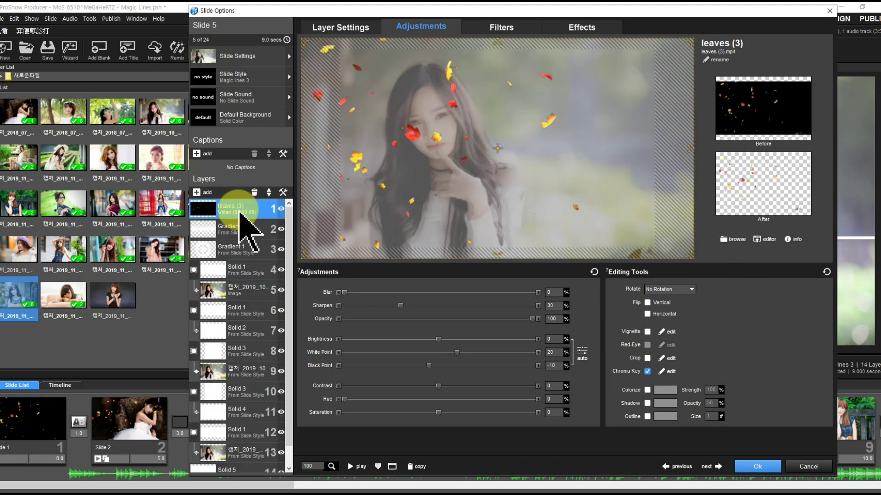
pyautogui.click(733, 242)
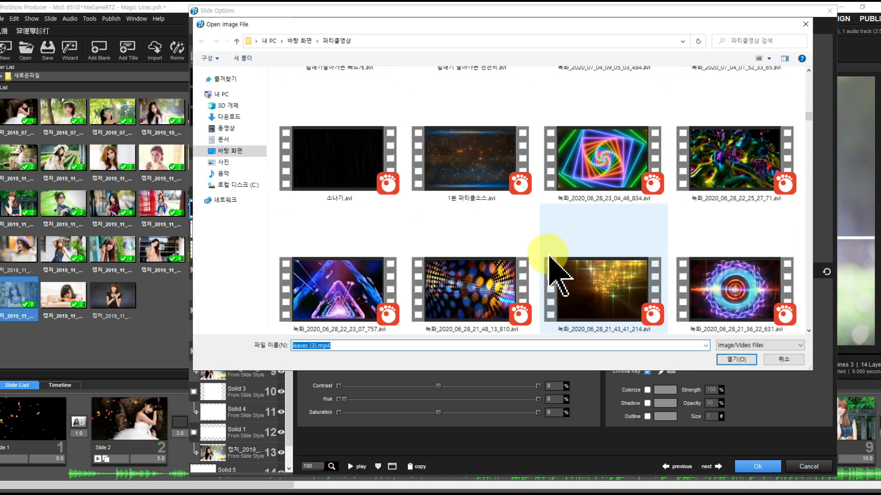
pyautogui.scroll(-8, 549, 257)
pyautogui.scroll(-4, 553, 266)
pyautogui.click(698, 304)
pyautogui.click(733, 360)
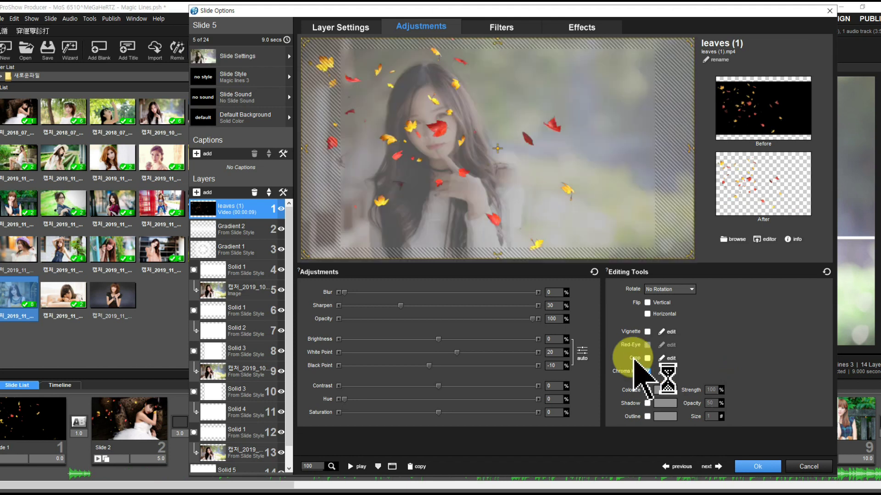
pyautogui.click(745, 467)
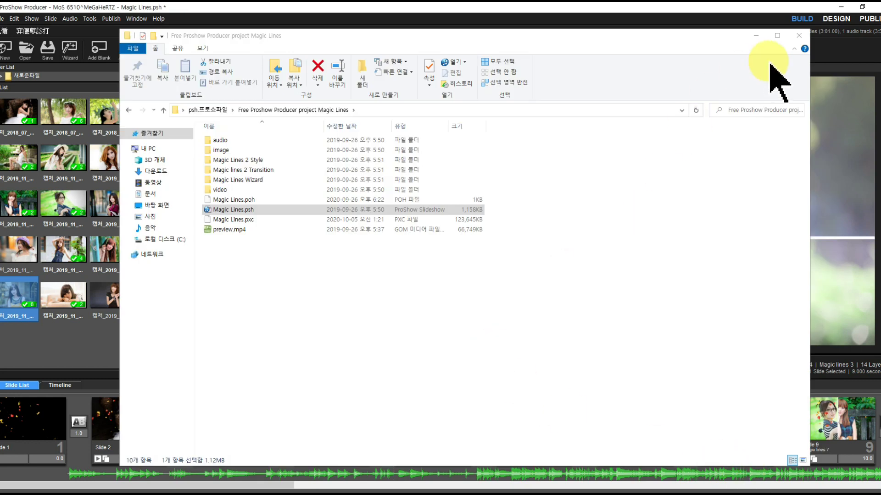
pyautogui.click(800, 35)
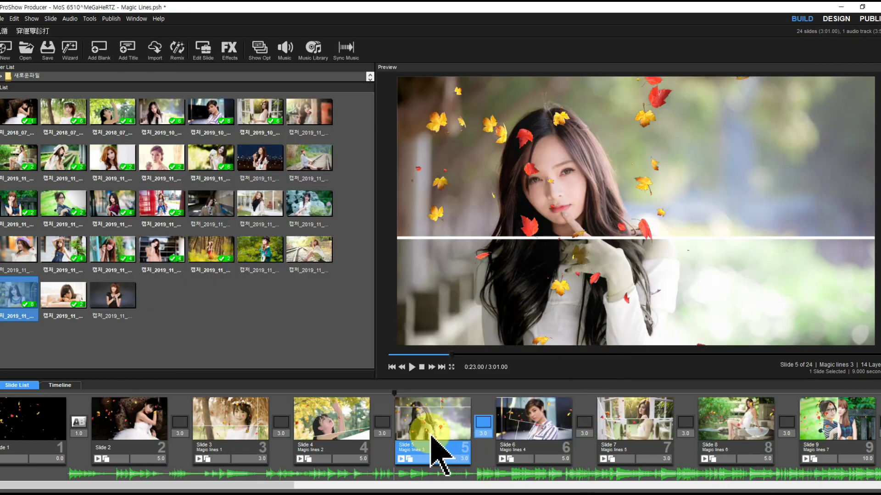
# Set the duration of the Spin Zoom - Blur - 90 Degrees transition between slides 13 and 14 to 3 seconds
pyautogui.moveTo(428, 430)
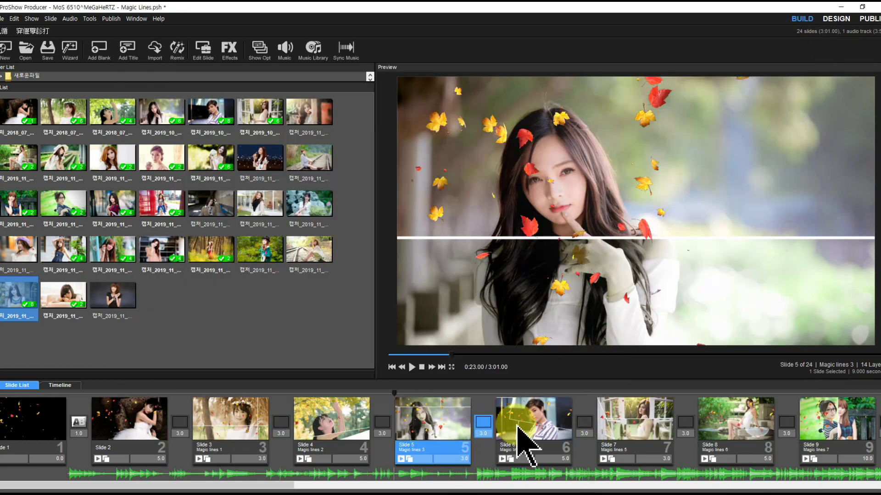
pyautogui.moveTo(529, 426)
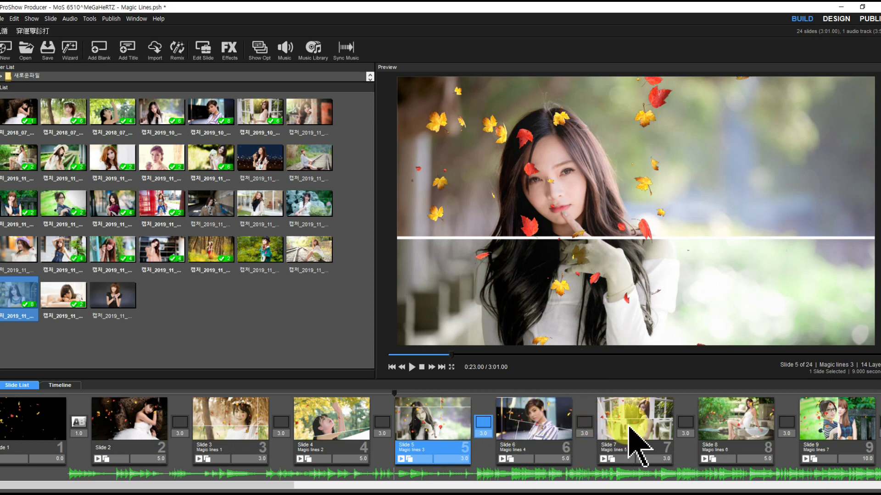
pyautogui.moveTo(646, 426)
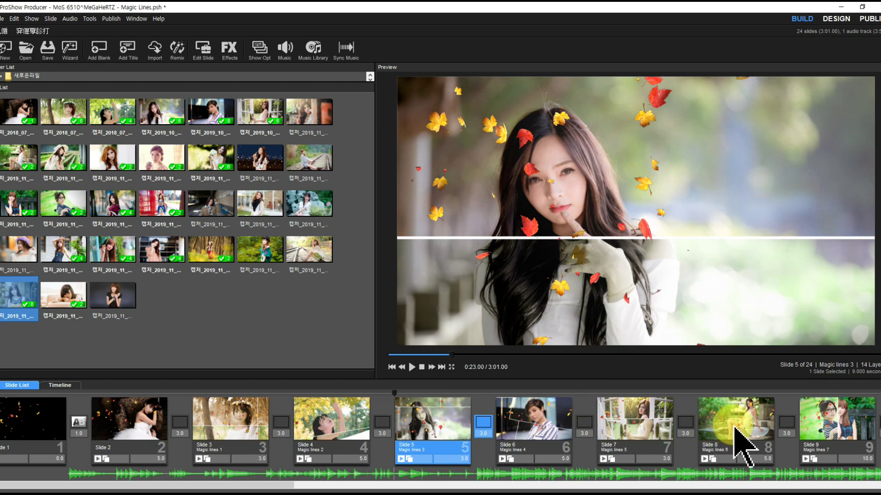
pyautogui.moveTo(734, 426)
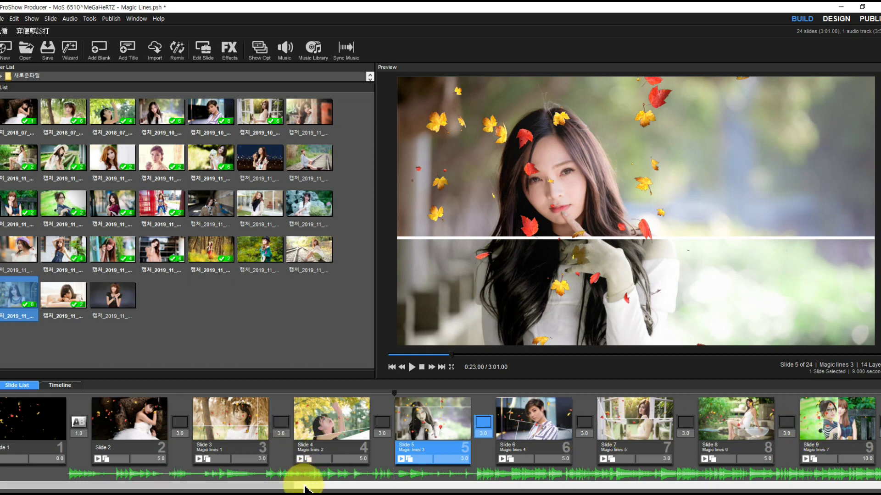
pyautogui.moveTo(304, 489); pyautogui.dragTo(325, 488)
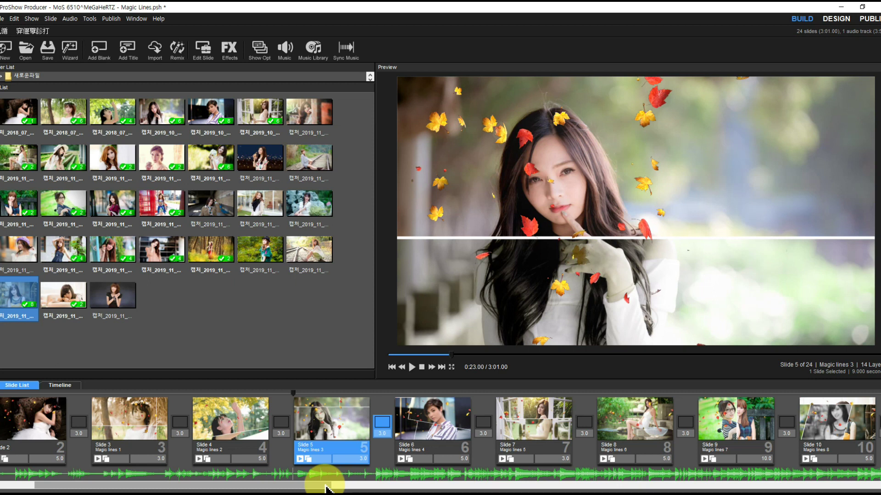
pyautogui.click(327, 485)
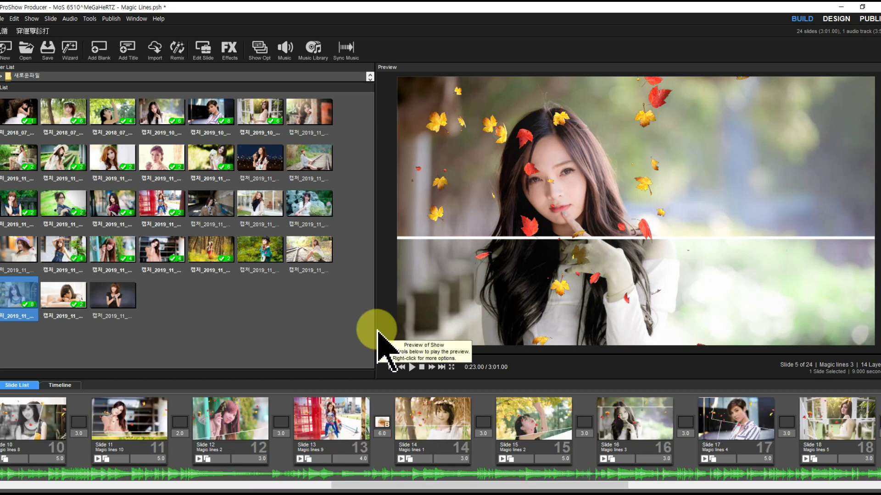
pyautogui.moveTo(375, 487); pyautogui.dragTo(303, 488)
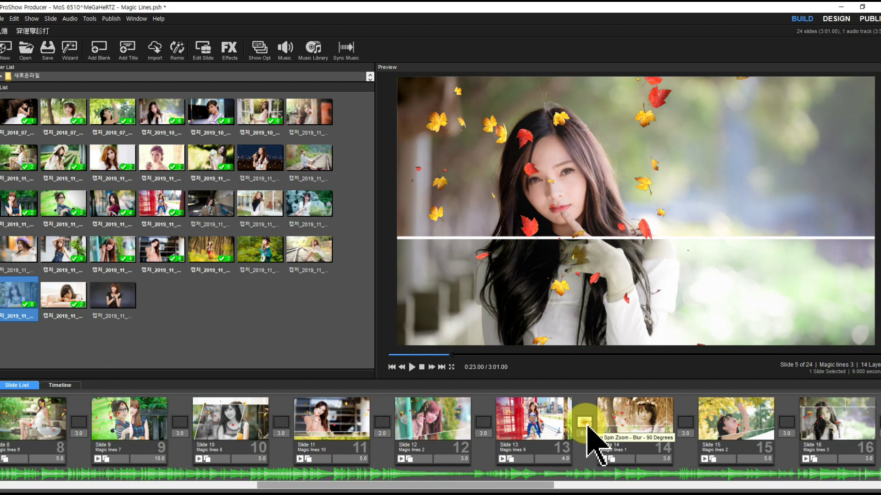
pyautogui.doubleClick(585, 423)
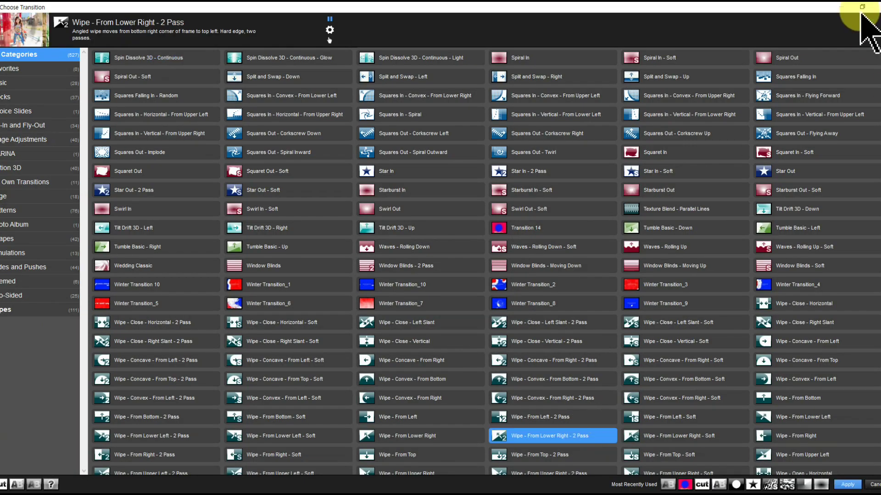
pyautogui.click(876, 9)
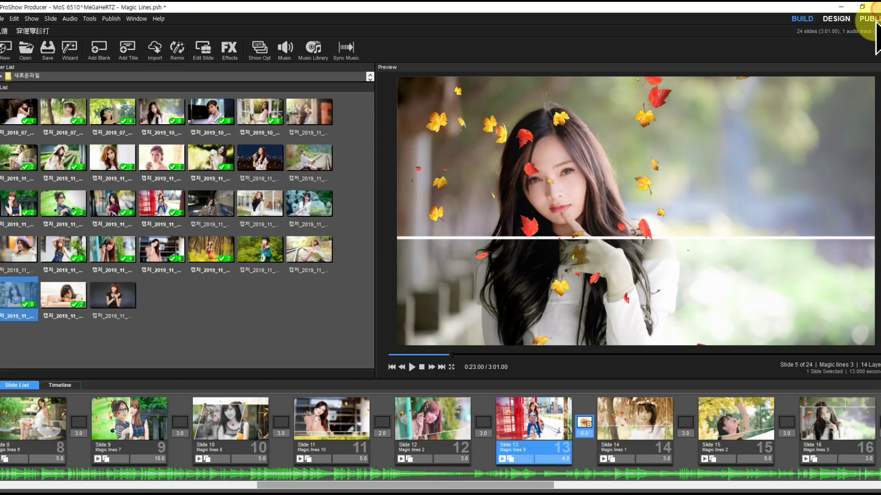
pyautogui.click(584, 436)
pyautogui.write('3')
pyautogui.click(587, 446)
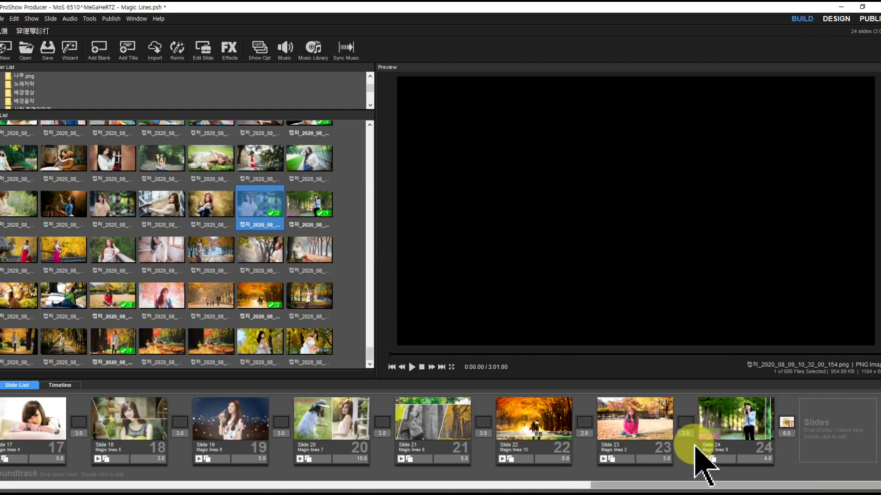
# Select slides 2 through 23 together and replace all their transitions with Transition 14
pyautogui.click(689, 445)
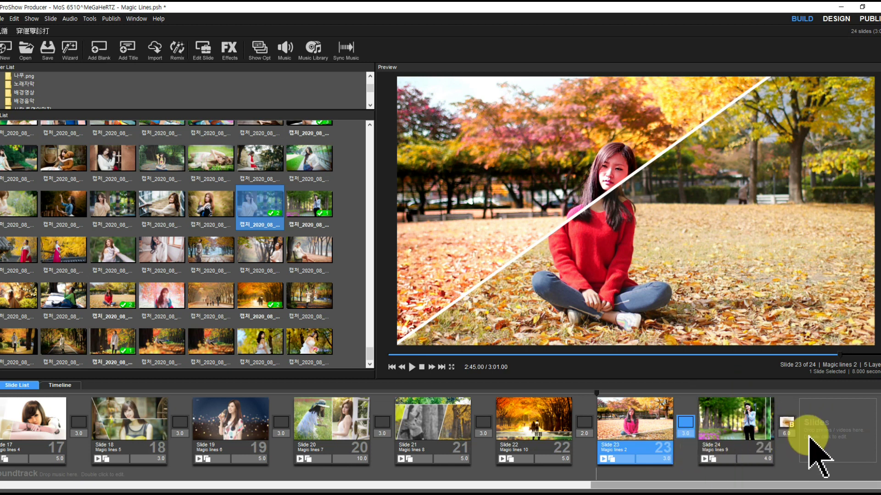
pyautogui.click(815, 451)
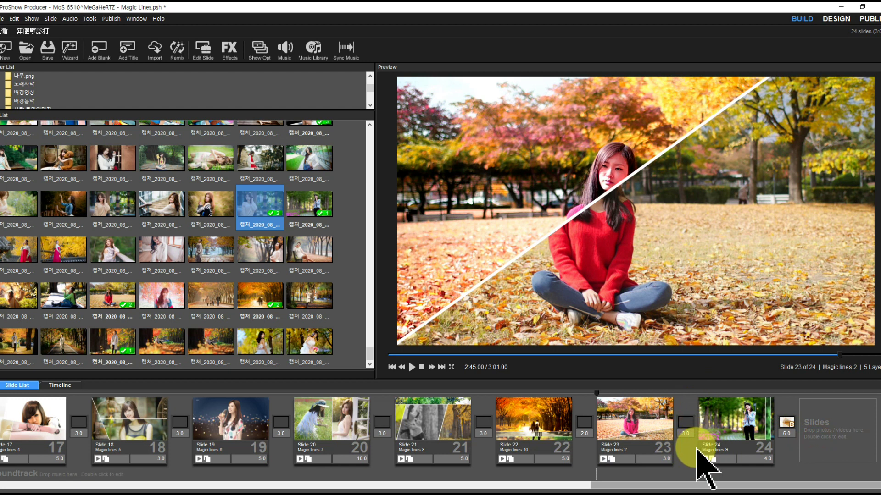
pyautogui.click(696, 449)
pyautogui.moveTo(697, 452); pyautogui.dragTo(165, 440)
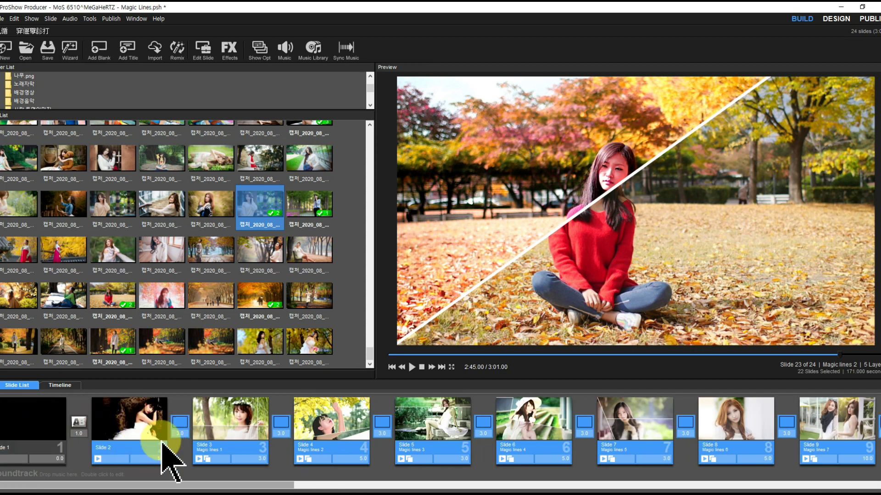
pyautogui.click(180, 433)
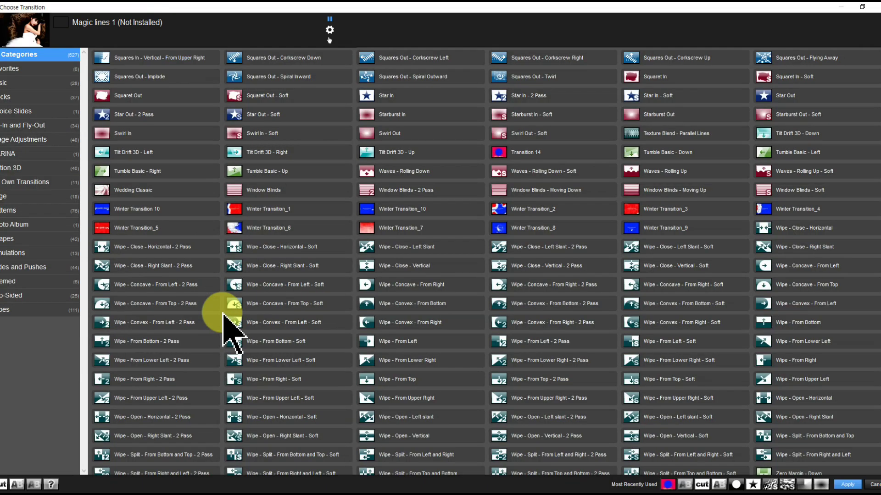
pyautogui.scroll(4, 448, 333)
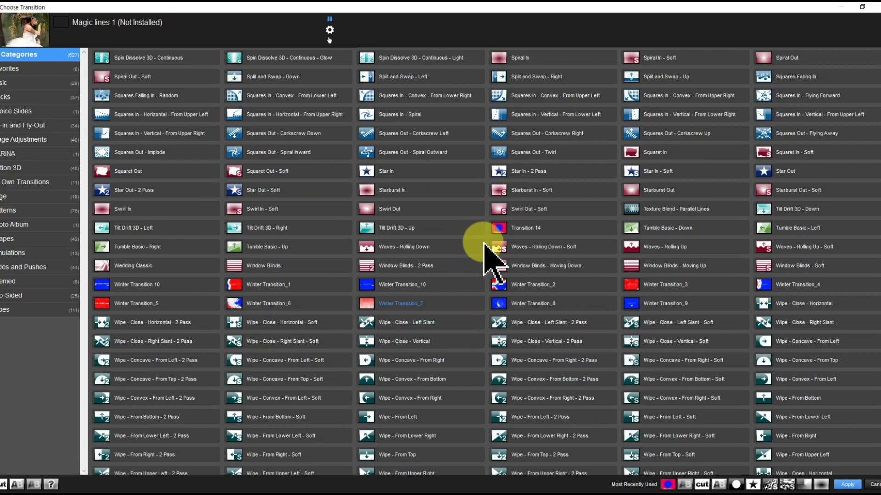
pyautogui.click(505, 228)
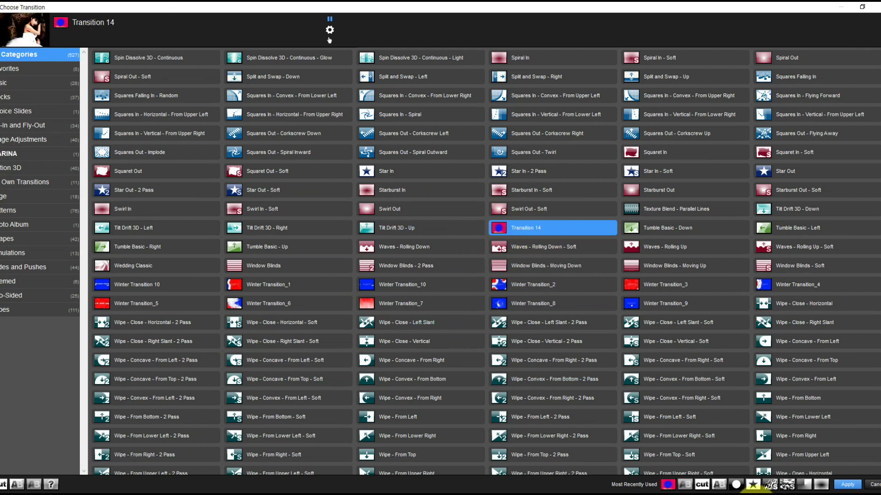
pyautogui.click(847, 484)
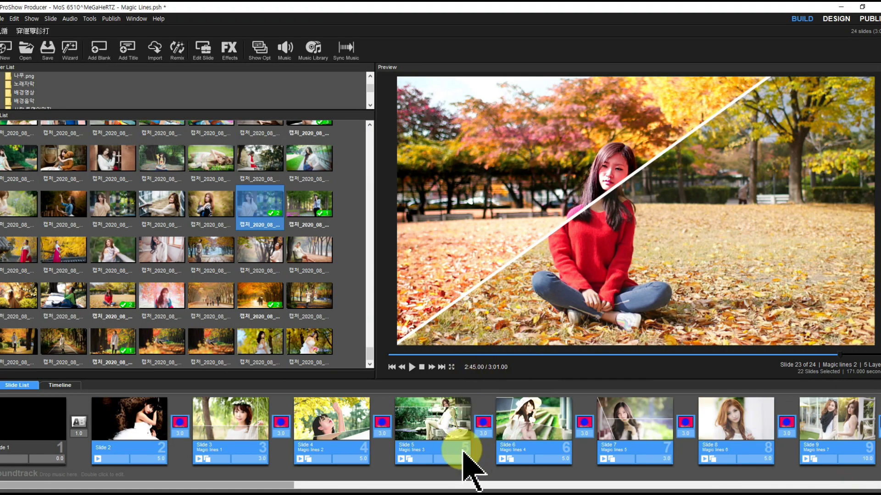
# Replace the Spin Zoom - Blur - 90 Degrees transition after slide 24 with a recently used crossfade
pyautogui.click(394, 485)
pyautogui.moveTo(454, 485); pyautogui.dragTo(869, 481)
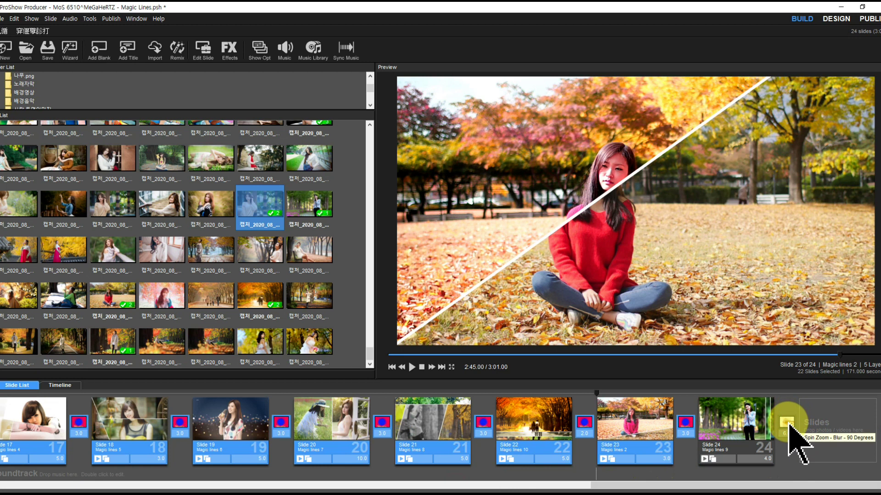
pyautogui.click(787, 423)
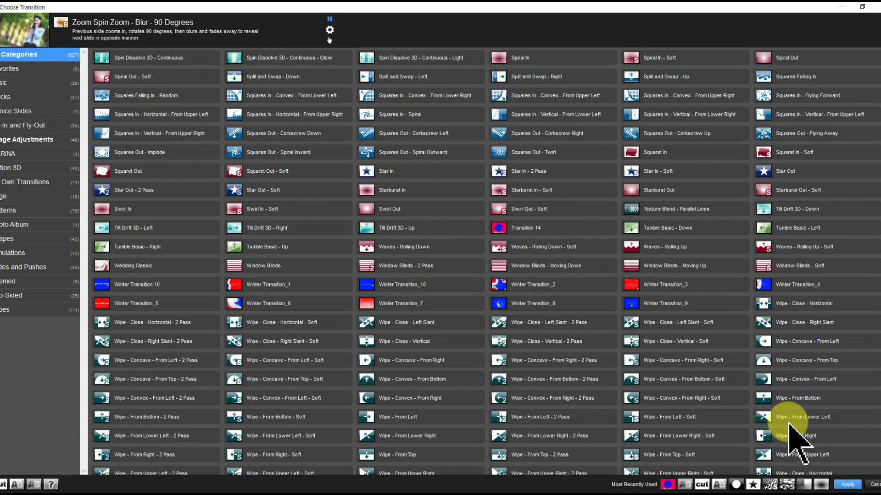
pyautogui.doubleClick(689, 485)
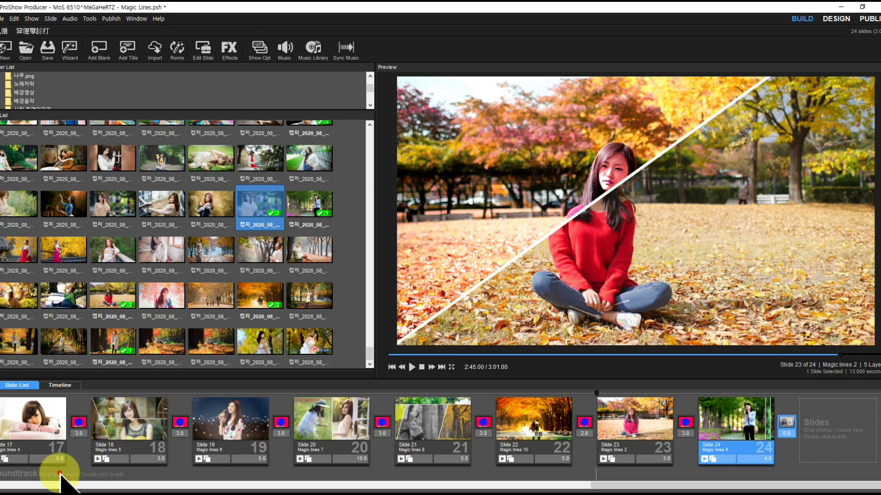
# Add Marigold.mp3 from the audio folder of Free Proshow Producer project Magic Lines as the show's soundtrack
pyautogui.doubleClick(61, 476)
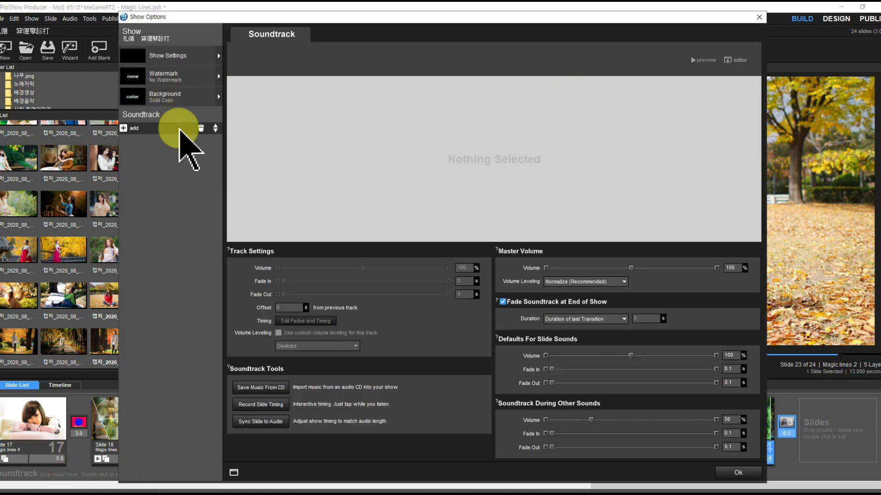
pyautogui.click(759, 17)
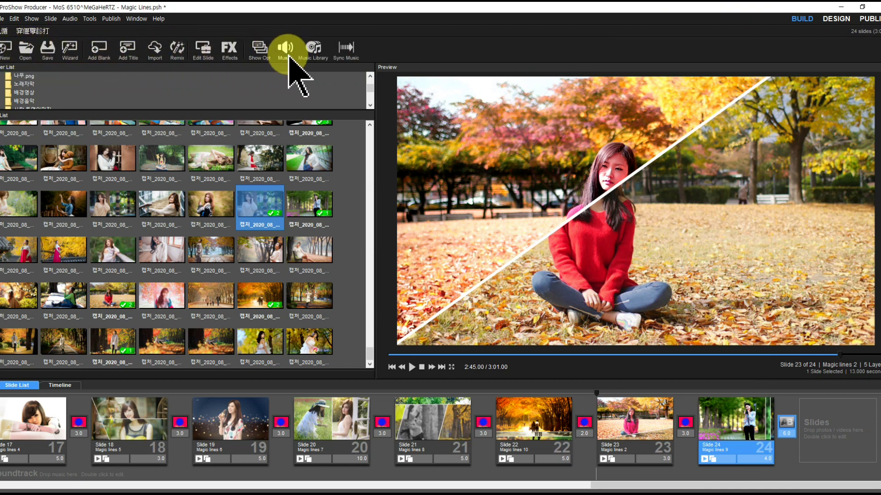
pyautogui.click(283, 50)
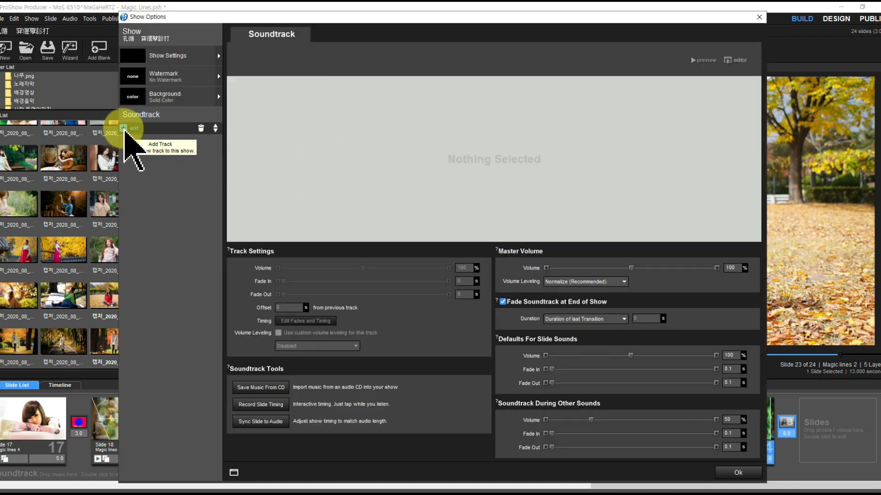
pyautogui.click(124, 128)
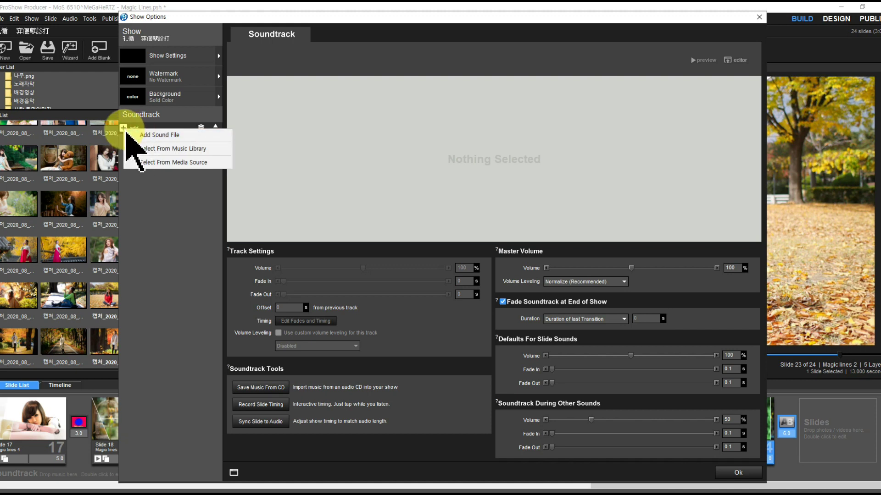
pyautogui.click(161, 135)
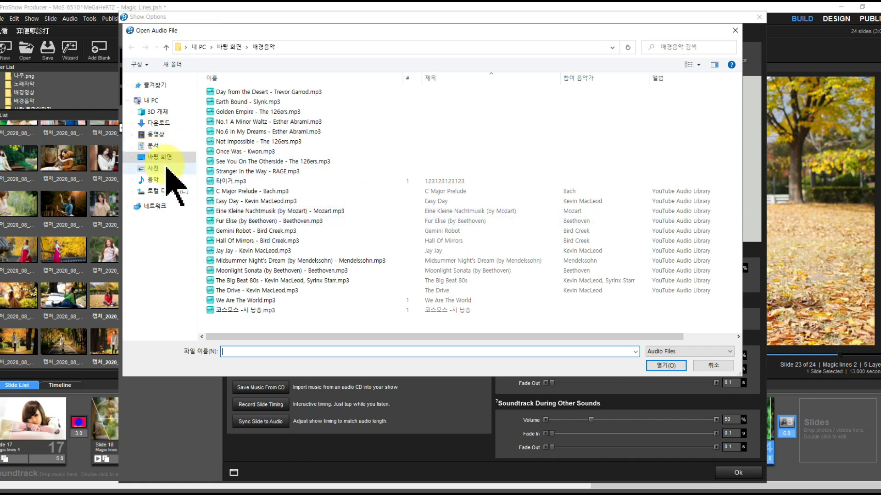
pyautogui.click(145, 158)
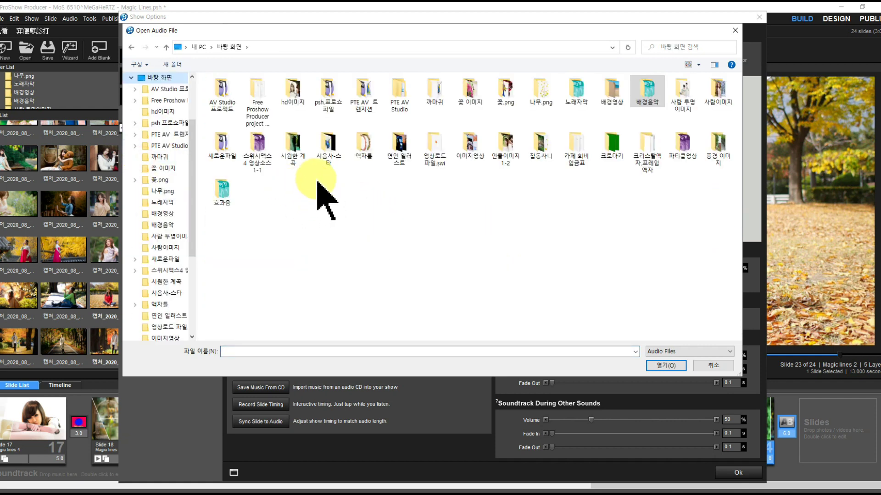
pyautogui.doubleClick(264, 97)
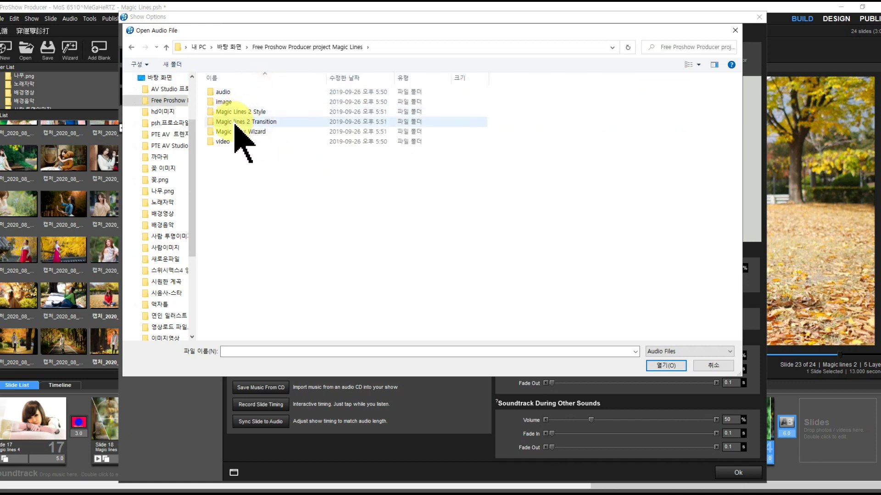
pyautogui.click(222, 92)
pyautogui.doubleClick(222, 92)
pyautogui.click(223, 91)
pyautogui.click(665, 366)
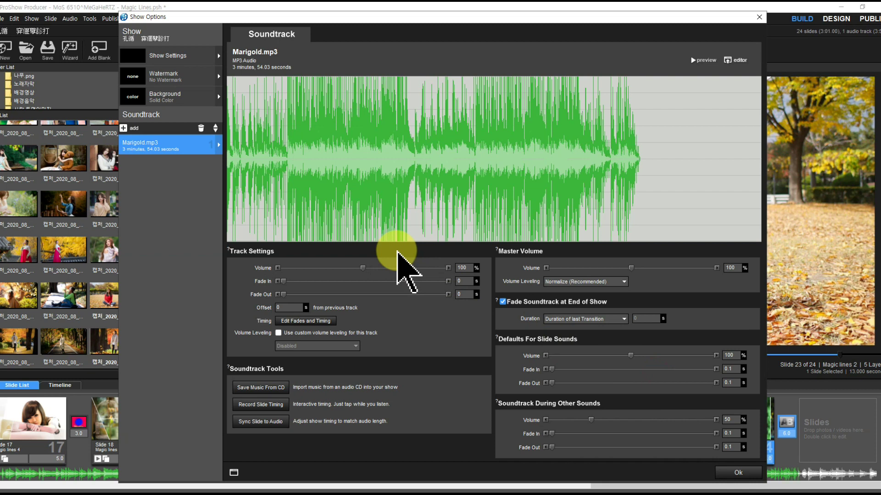
# Lower the track volume of Marigold.mp3 and accept the show options
pyautogui.moveTo(360, 268); pyautogui.dragTo(303, 268)
pyautogui.click(729, 473)
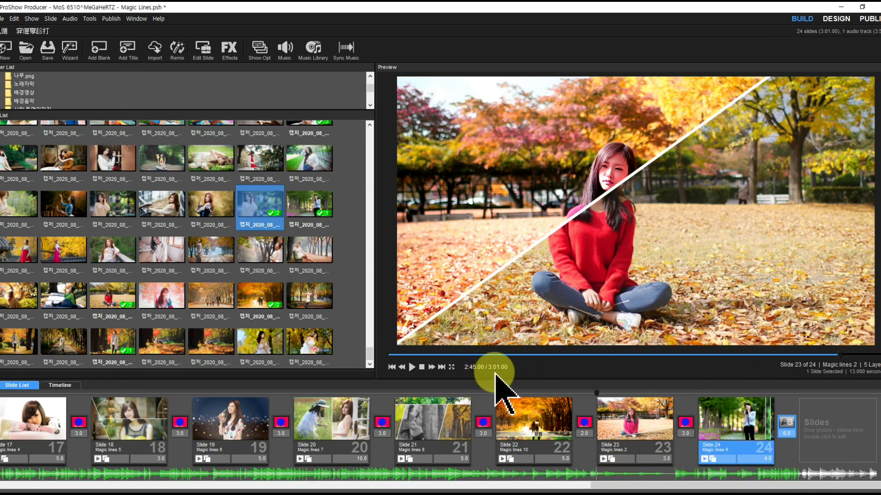
# Preview the show near slide 23, stop, and play it from the beginning to check the transitions and soundtrack
pyautogui.moveTo(599, 489); pyautogui.dragTo(2, 484)
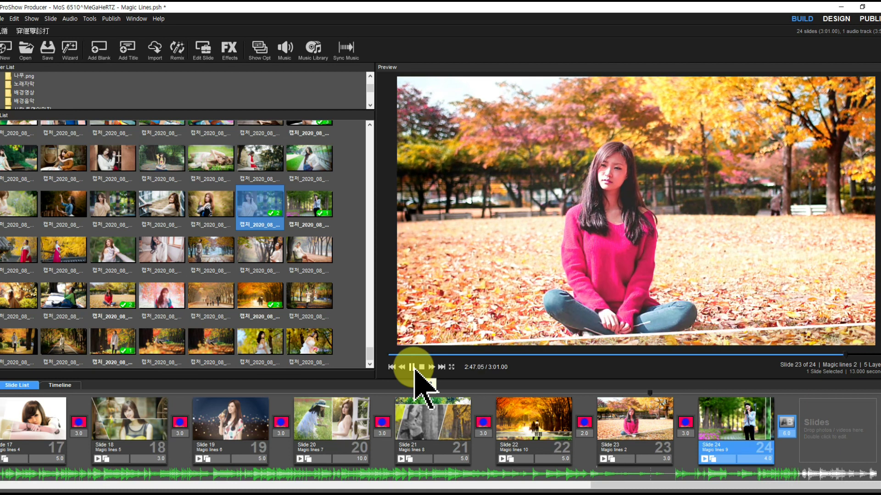
pyautogui.click(412, 367)
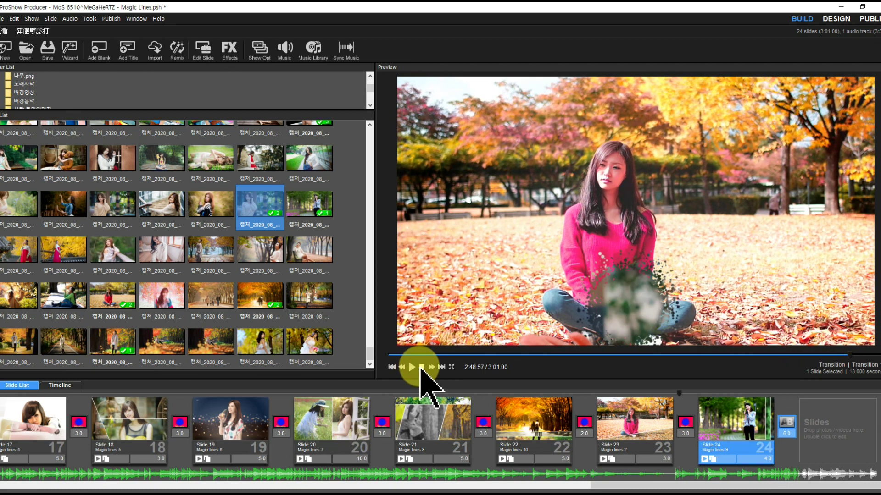
pyautogui.click(392, 357)
pyautogui.click(411, 367)
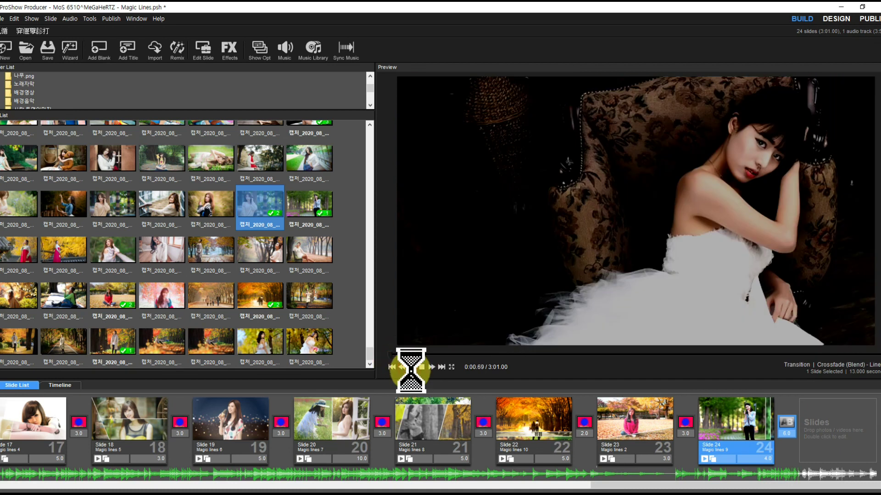